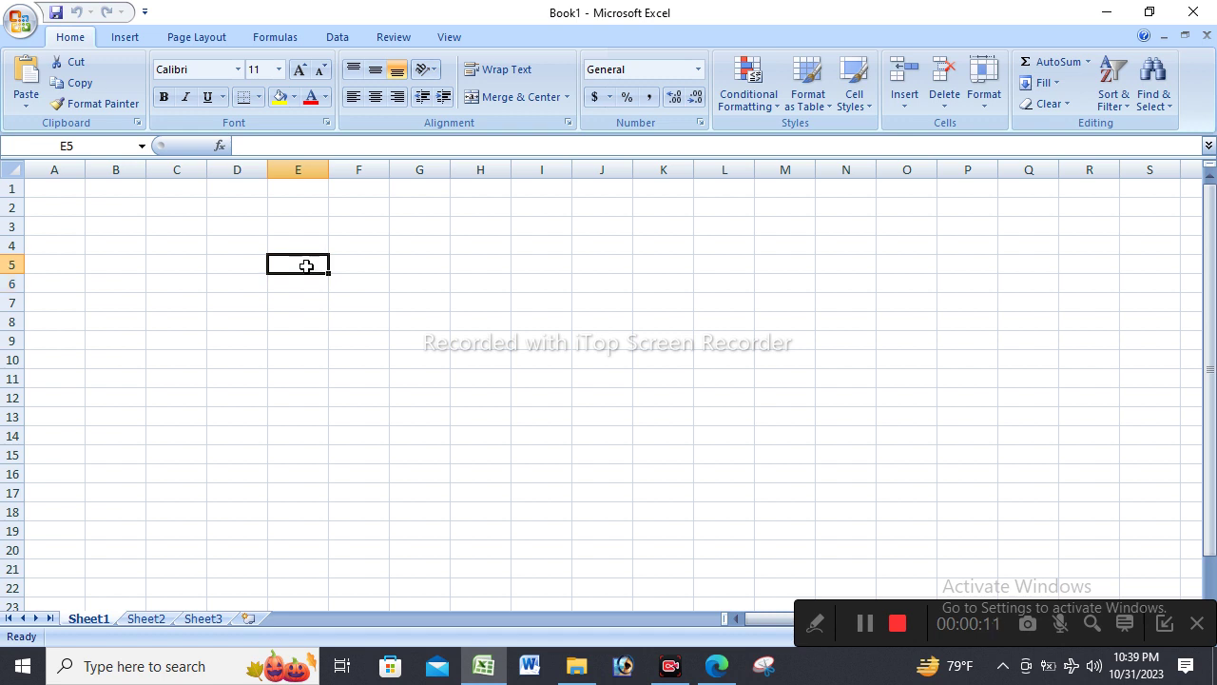
# Enter Mango in cell D5 as the first item of the list.
pyautogui.click(222, 273)
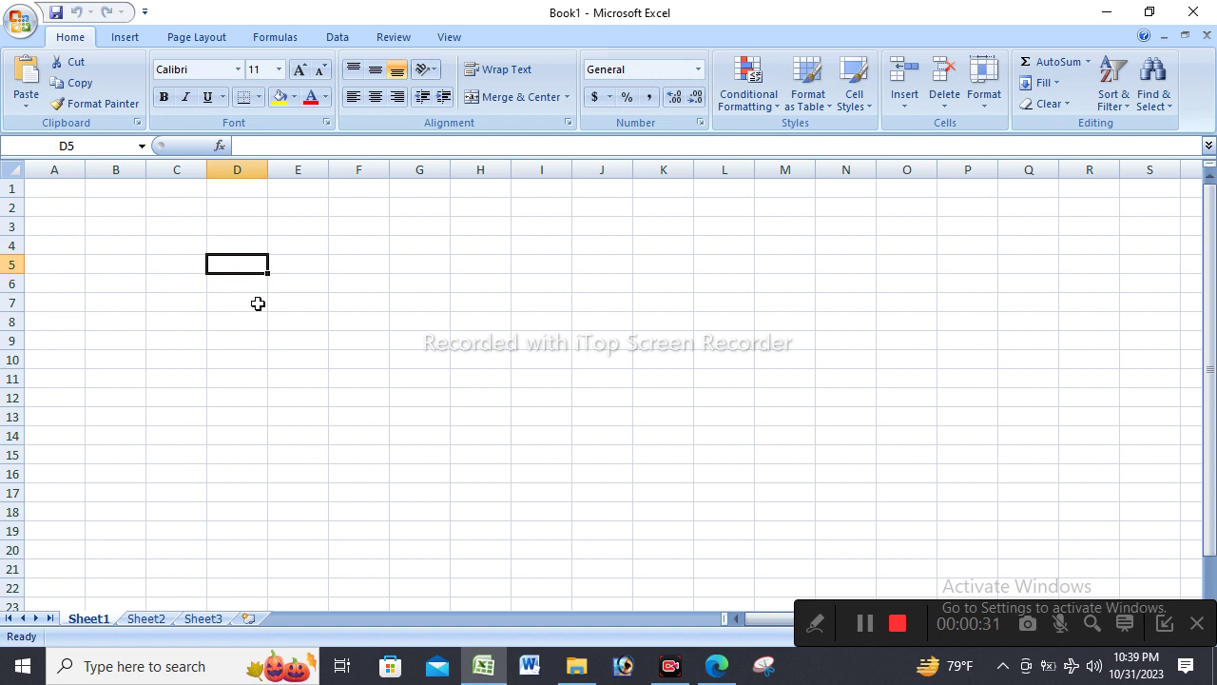
pyautogui.write('R')
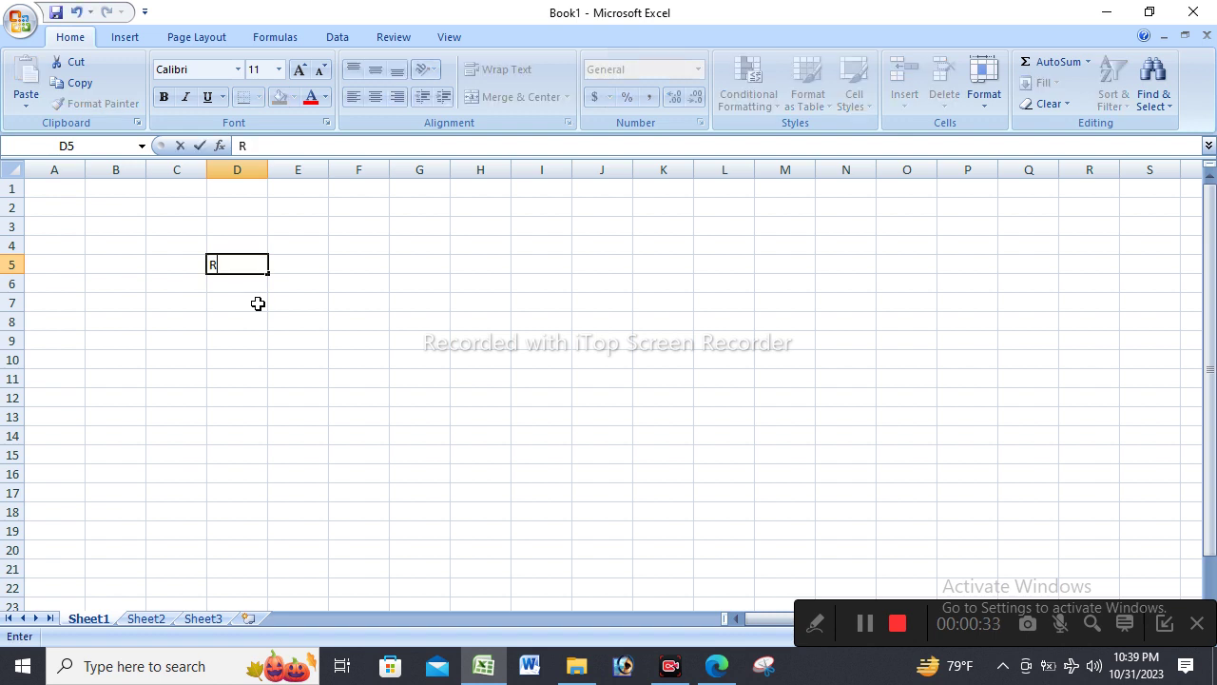
pyautogui.press('BackSpace')
pyautogui.write('Mango')
pyautogui.press('Tab')
pyautogui.click(258, 304)
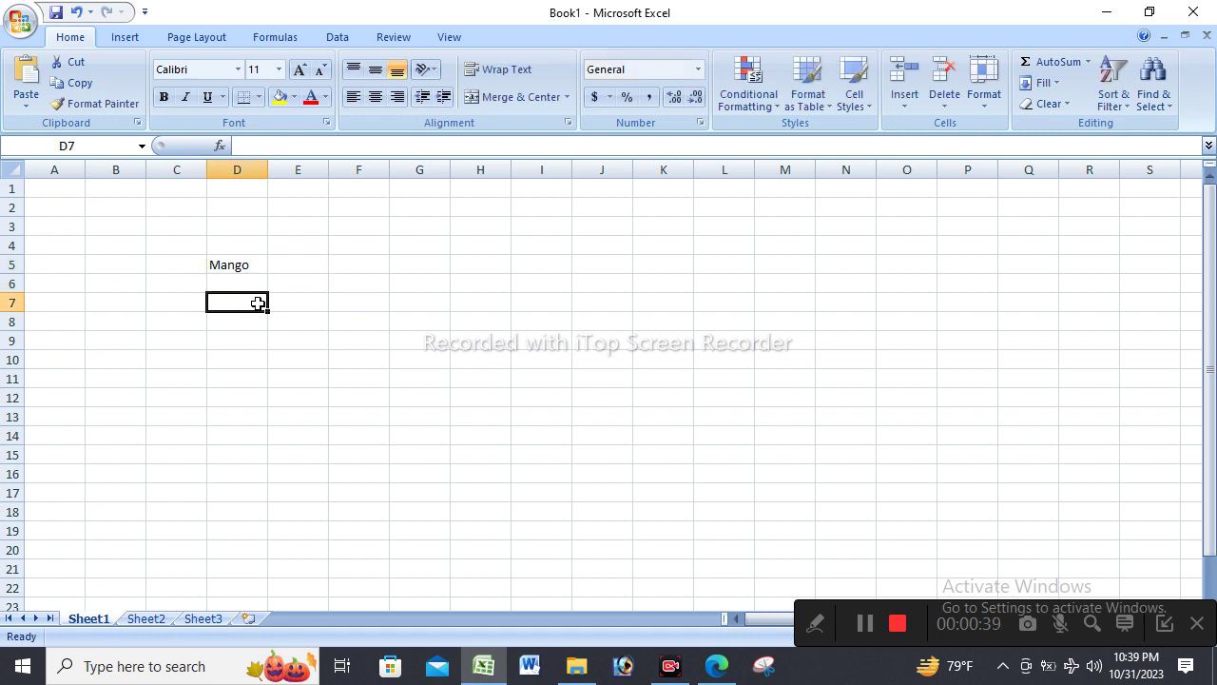
pyautogui.click(256, 286)
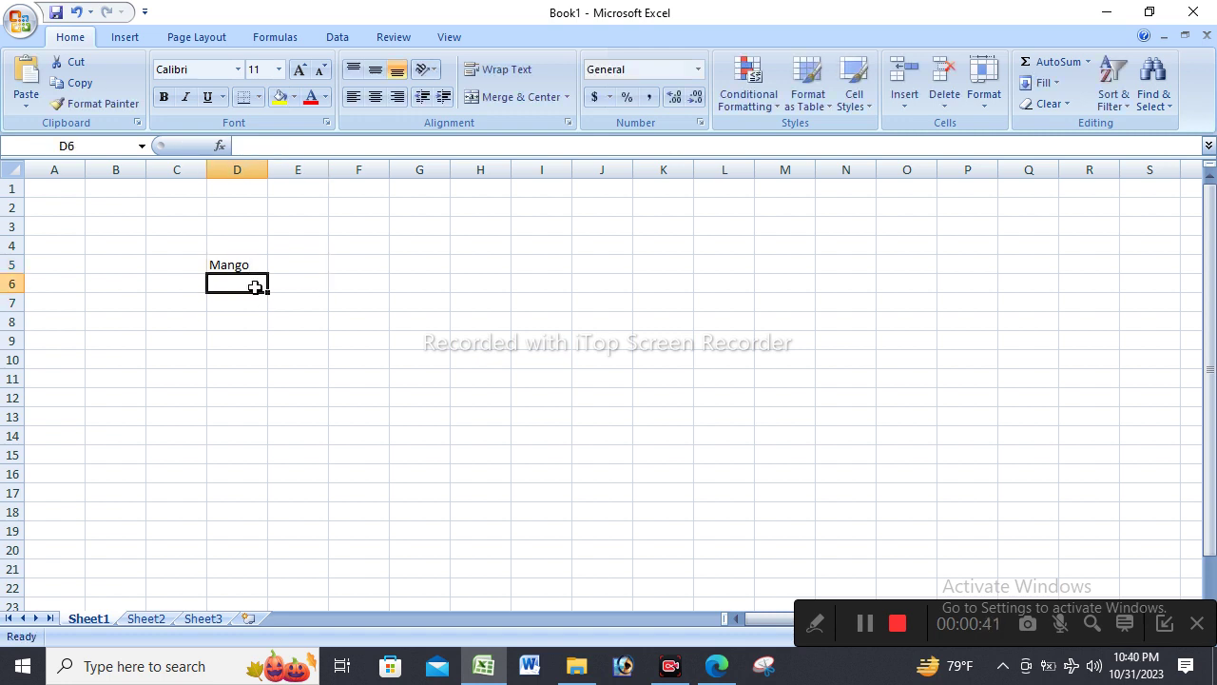
pyautogui.click(318, 373)
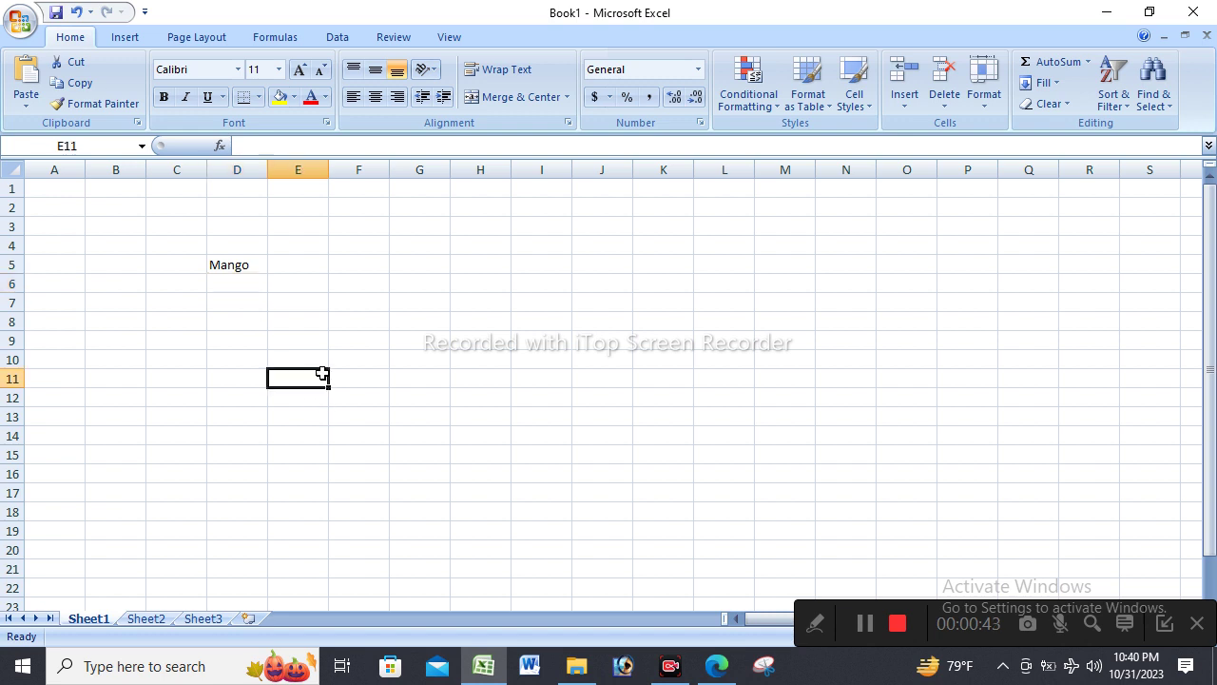
pyautogui.click(240, 296)
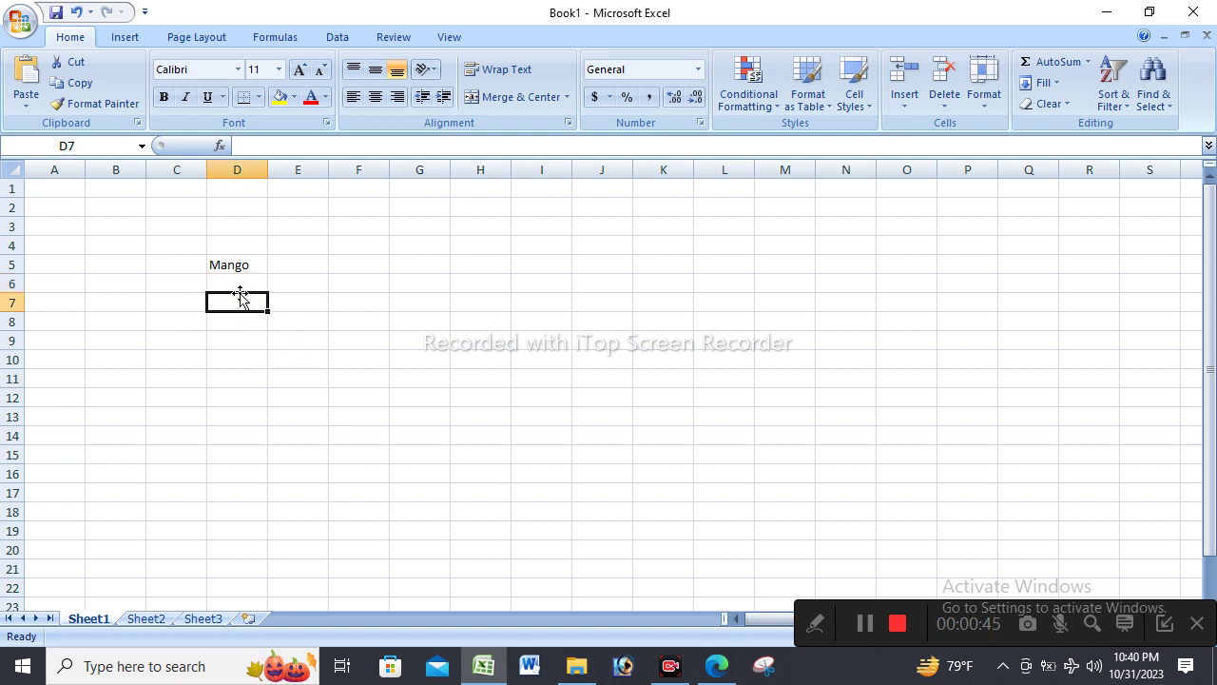
pyautogui.click(240, 284)
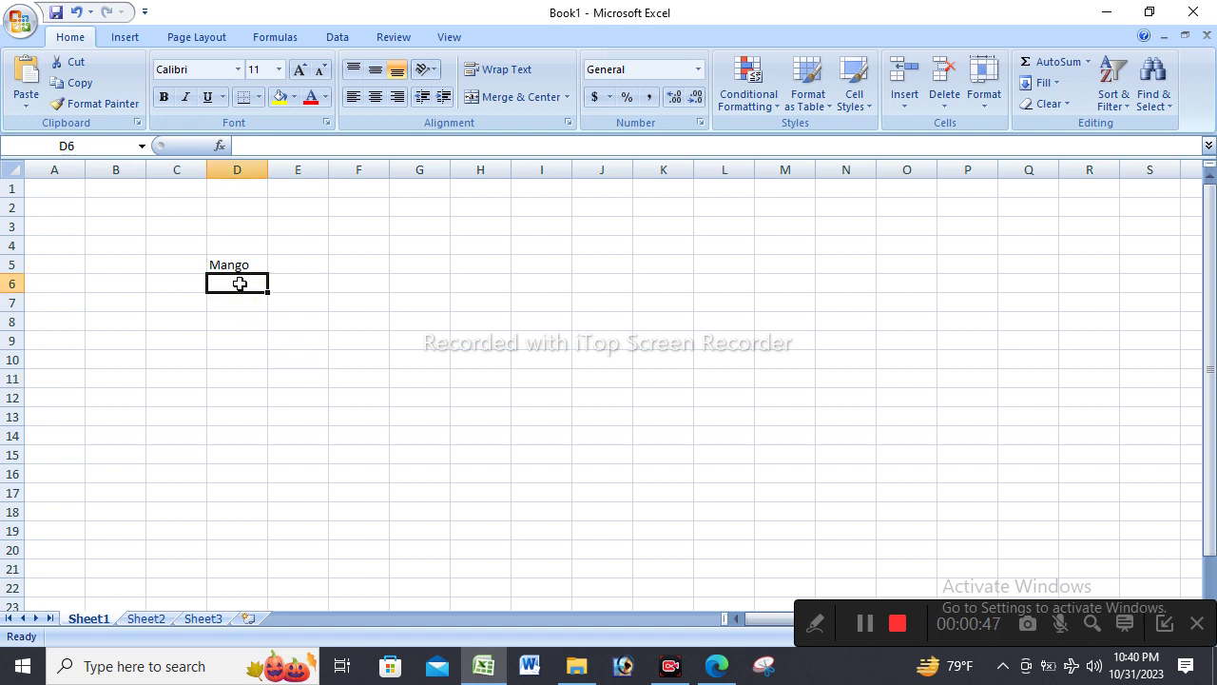
pyautogui.write('1`W3FWE')
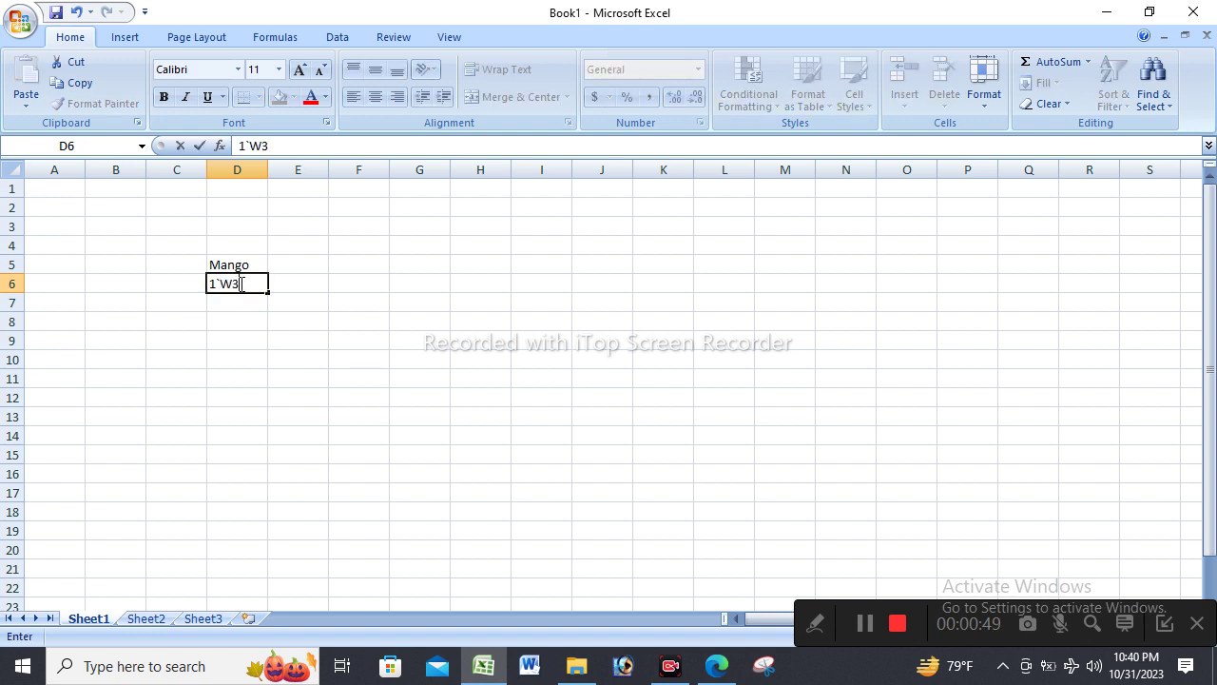
pyautogui.press('BackSpace')
pyautogui.press('BackSpace')
pyautogui.press('BackSpace')
pyautogui.press('BackSpace')
pyautogui.press('BackSpace')
pyautogui.press('BackSpace')
pyautogui.press('BackSpace')
pyautogui.write('oRkj')
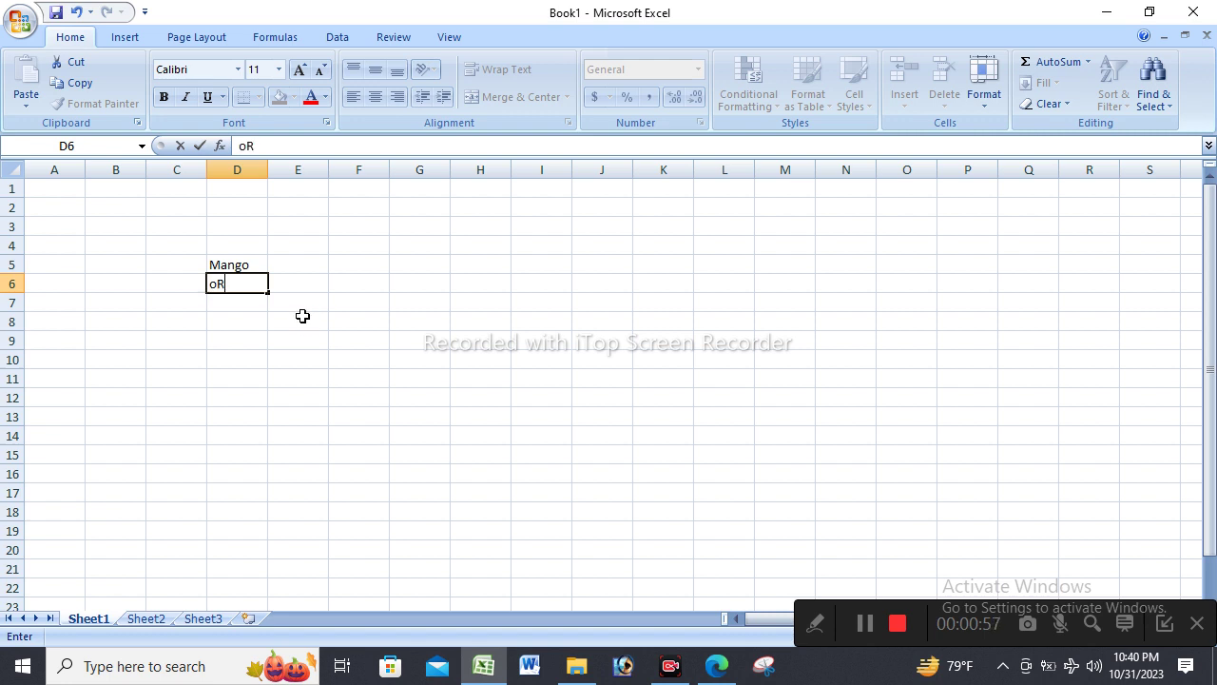
pyautogui.press('BackSpace')
pyautogui.press('BackSpace')
pyautogui.press('BackSpace')
pyautogui.press('BackSpace')
# Enter Orange in cell D6 and Banana in cell D7.
pyautogui.write('Orange')
pyautogui.press('Return')
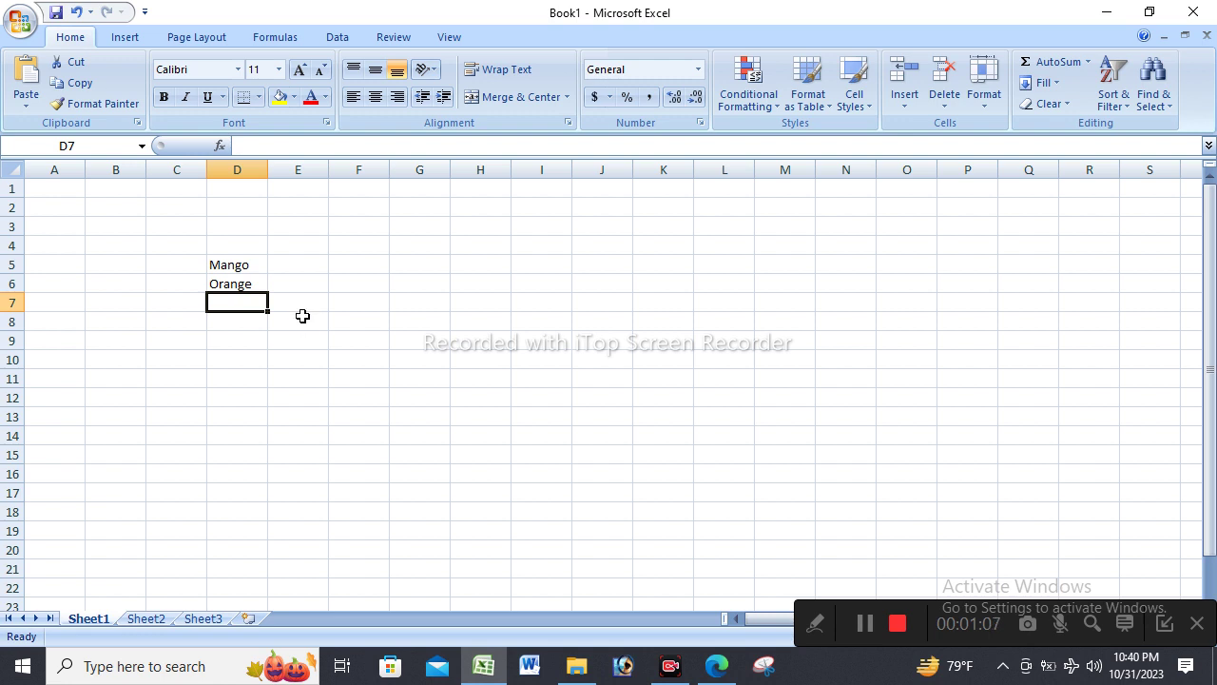
pyautogui.write('Bana')
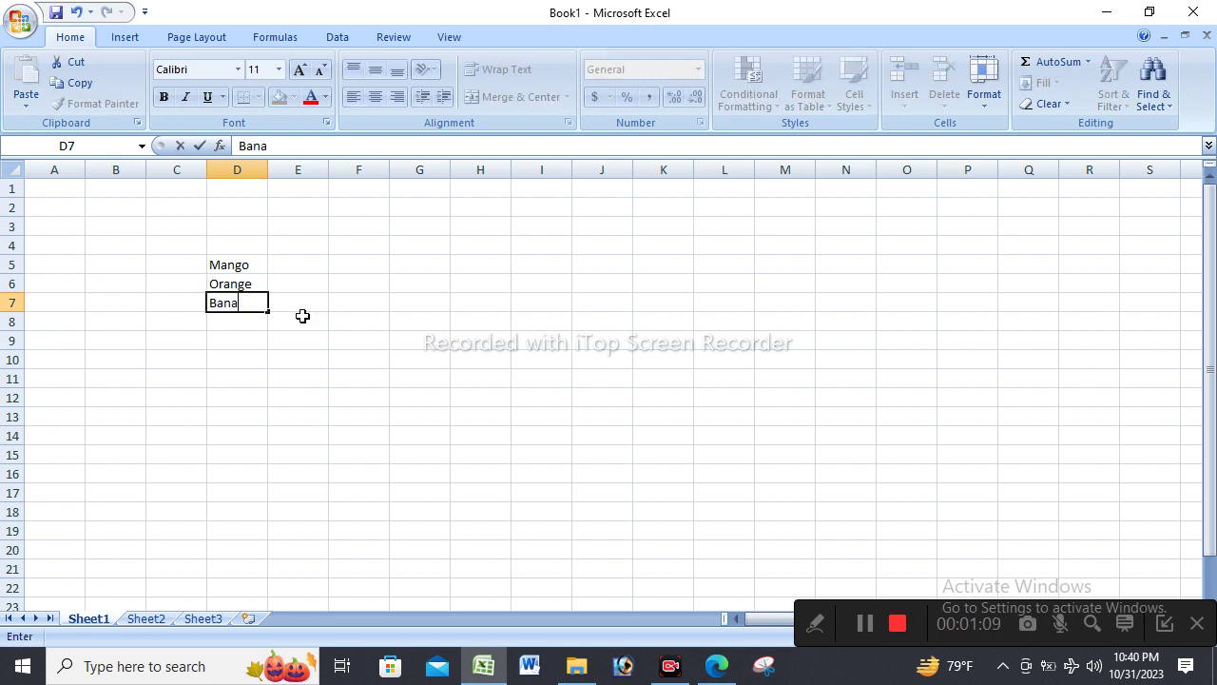
pyautogui.write('na')
pyautogui.press('Return')
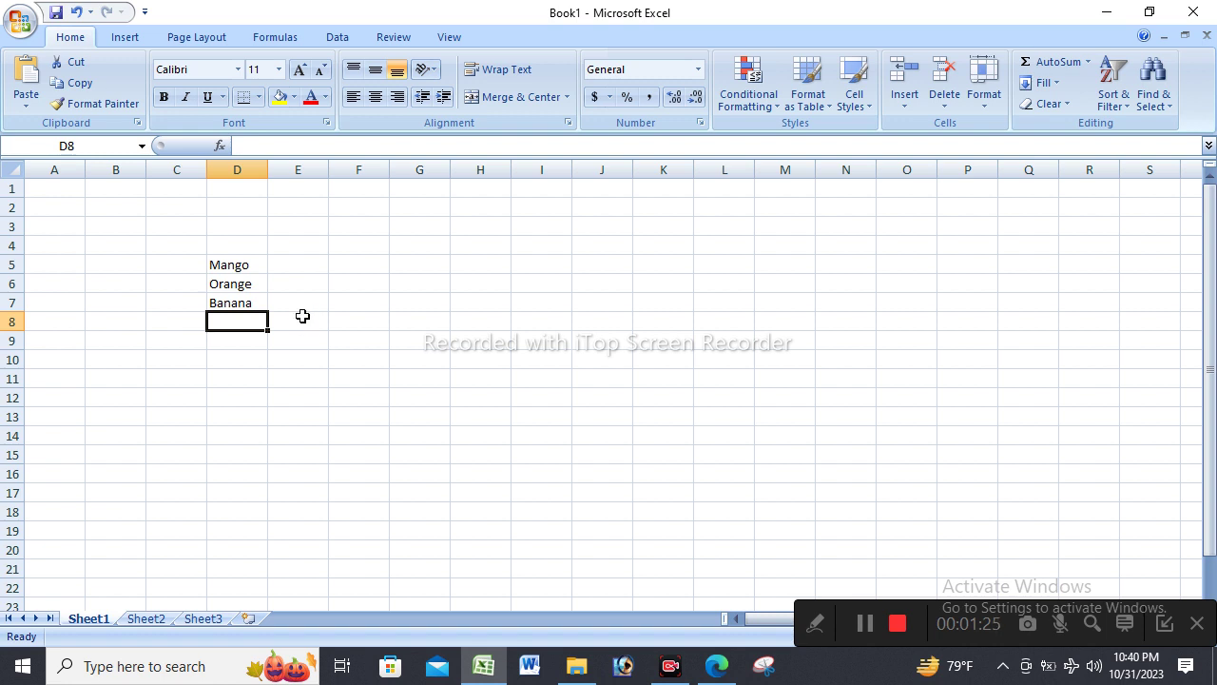
# Continue the item list with Sweet, Solt, Meet and Cover in cells D8 to D11.
pyautogui.write('S')
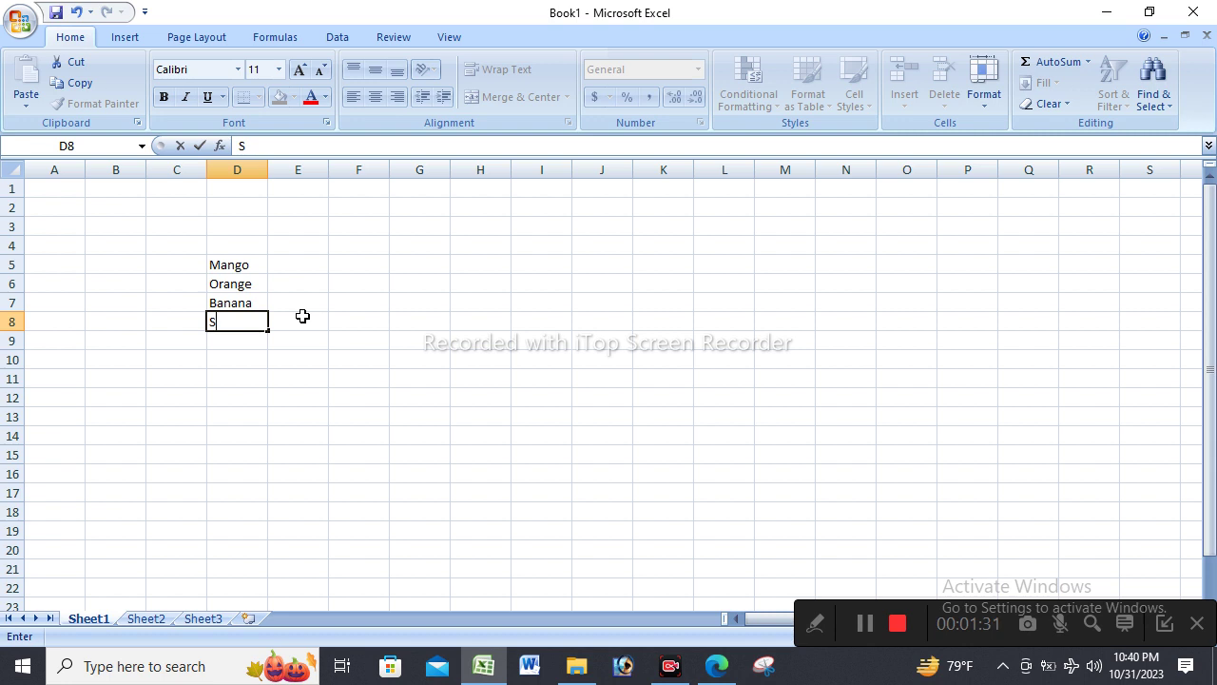
pyautogui.write('weet')
pyautogui.press('Return')
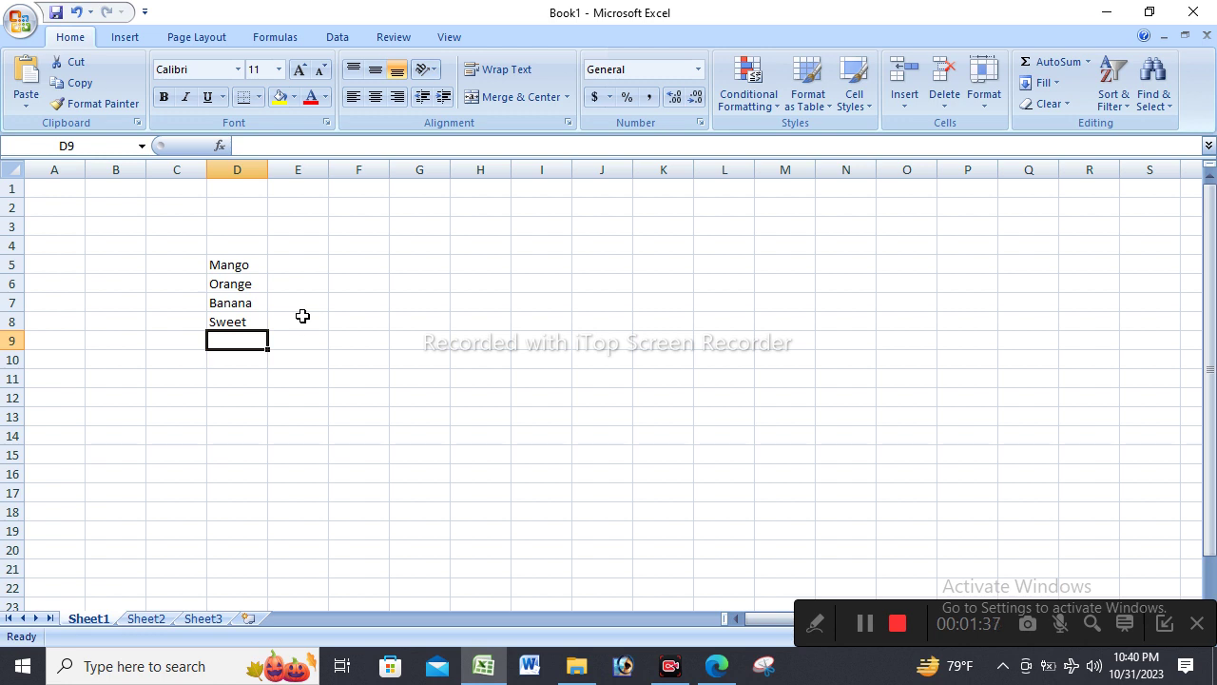
pyautogui.write('Solt')
pyautogui.press('Return')
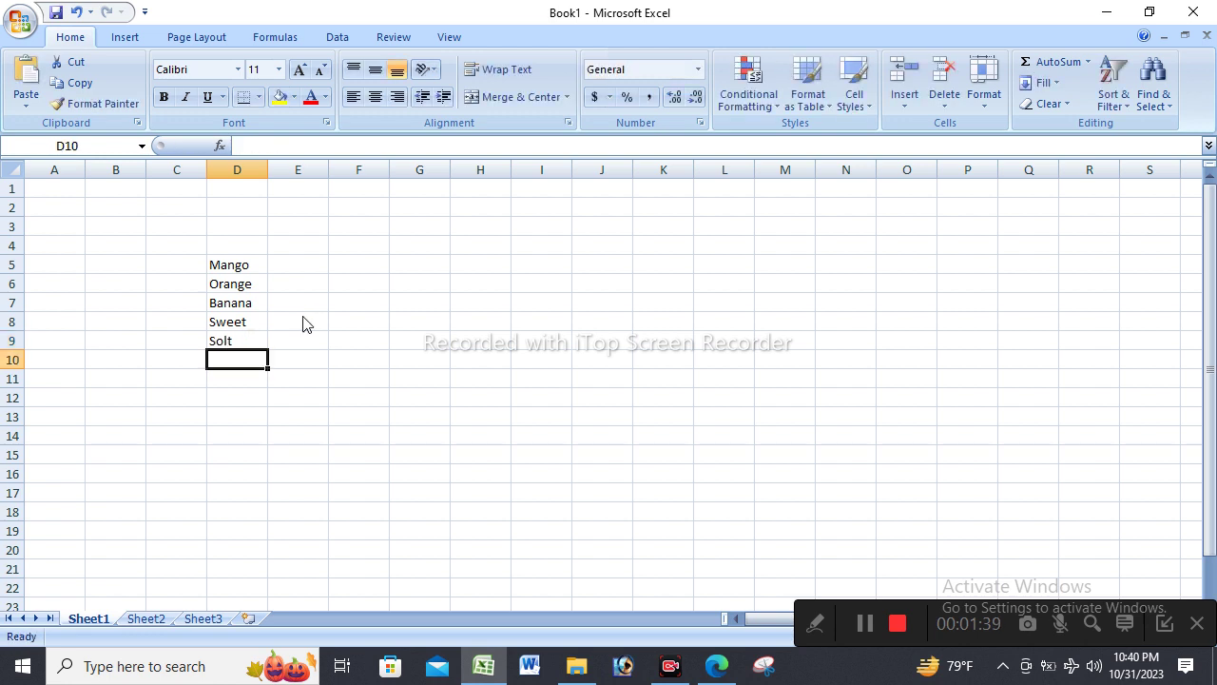
pyautogui.write('Meet')
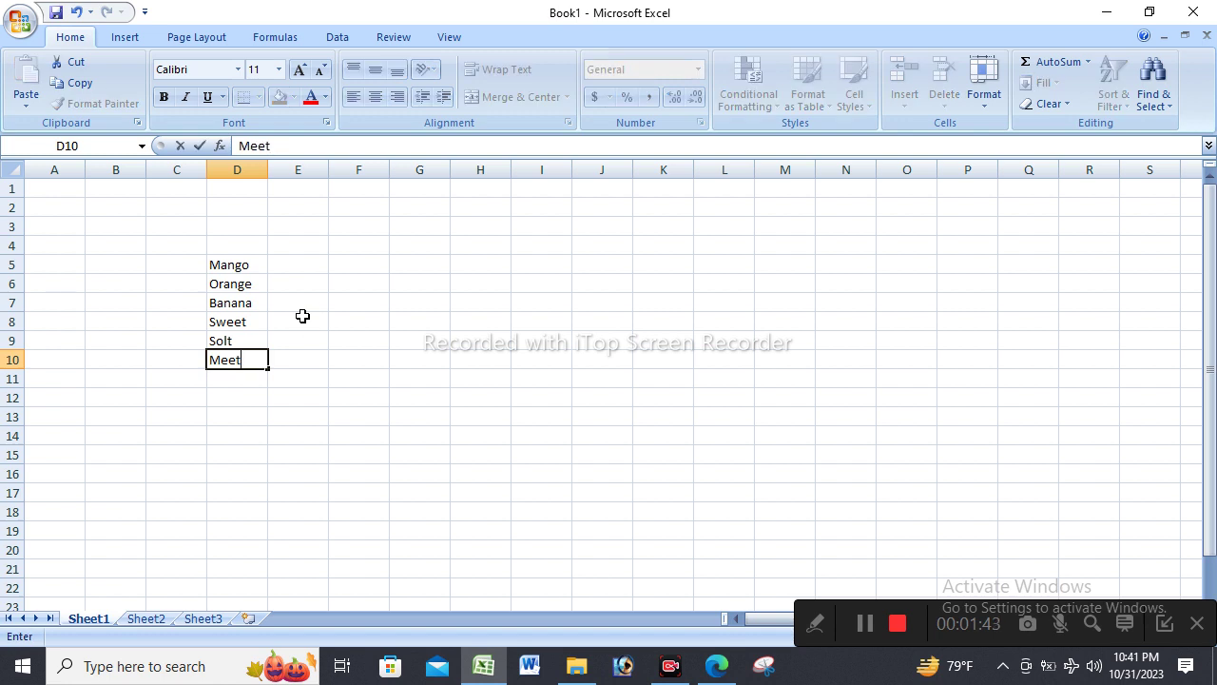
pyautogui.press('Return')
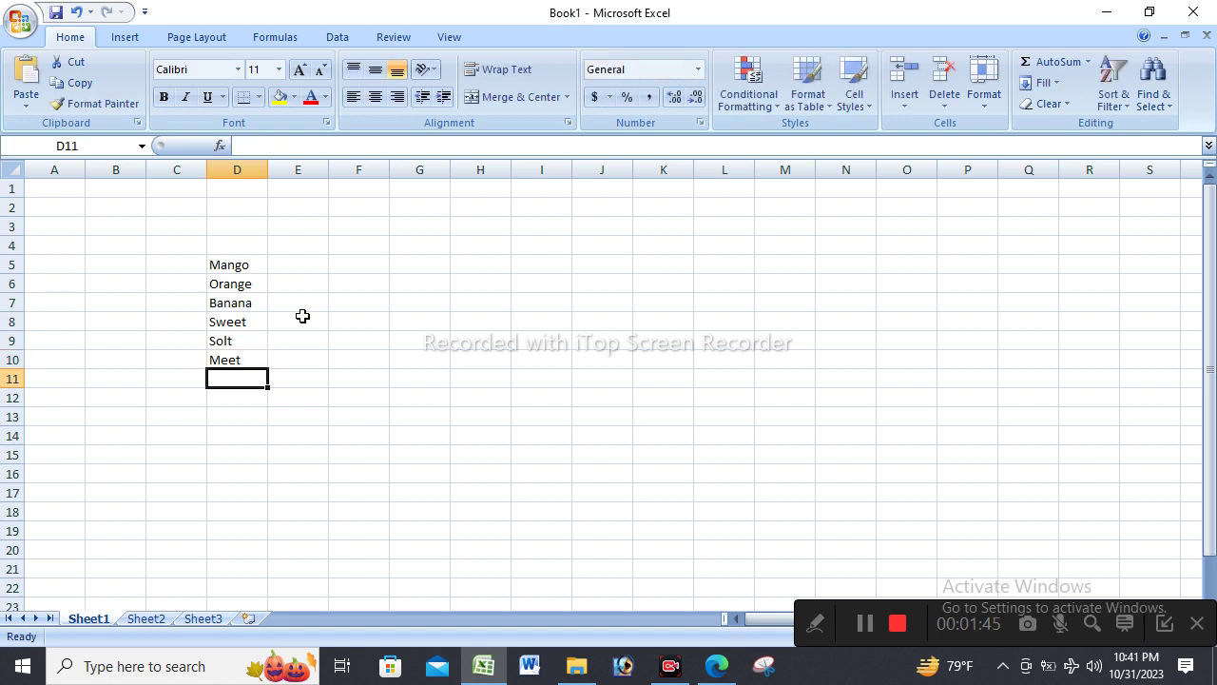
pyautogui.write('Co')
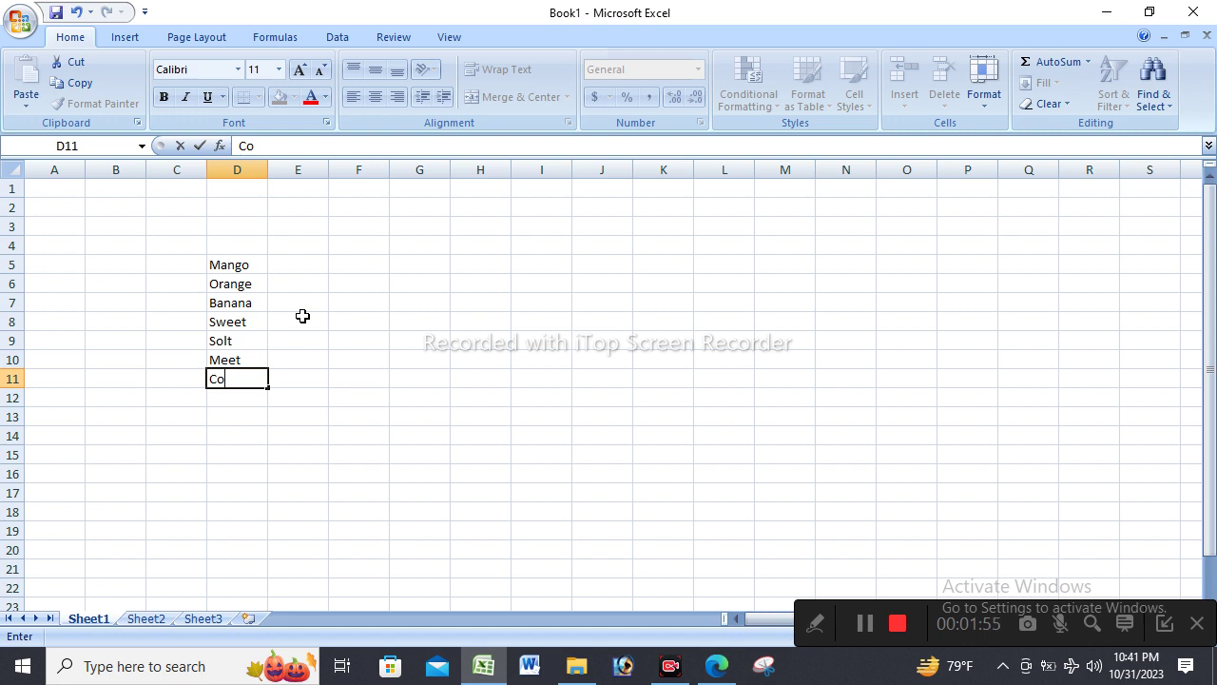
pyautogui.write('ver')
pyautogui.press('Return')
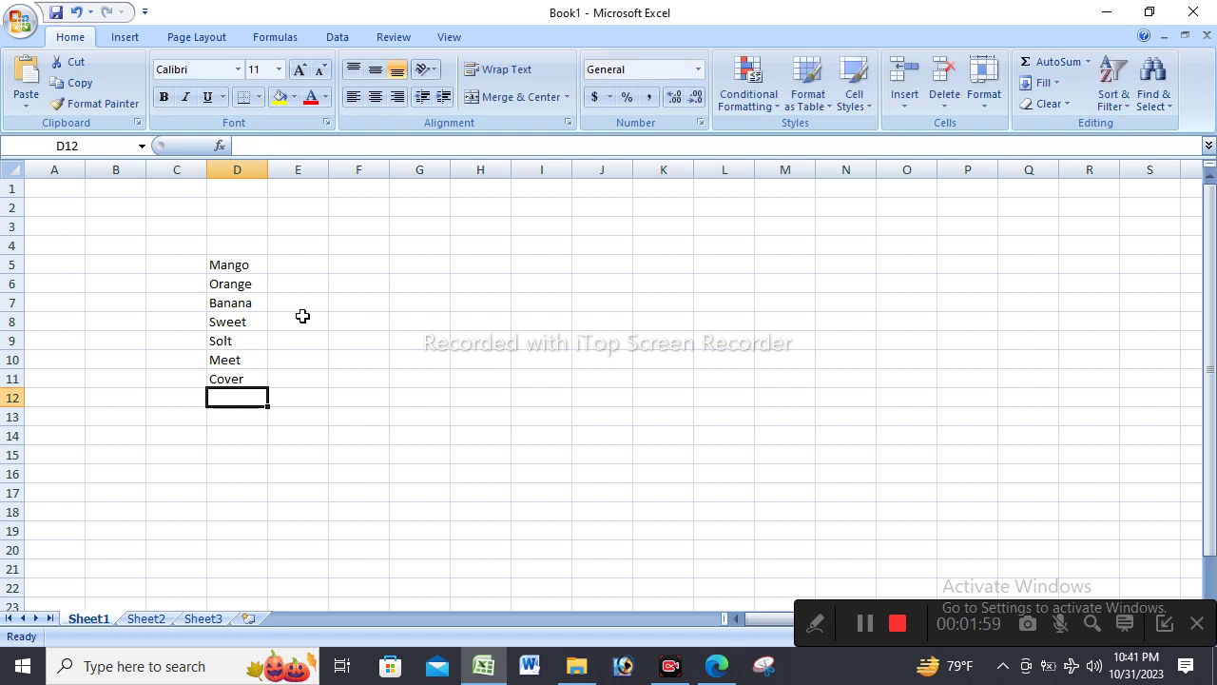
pyautogui.write('Can')
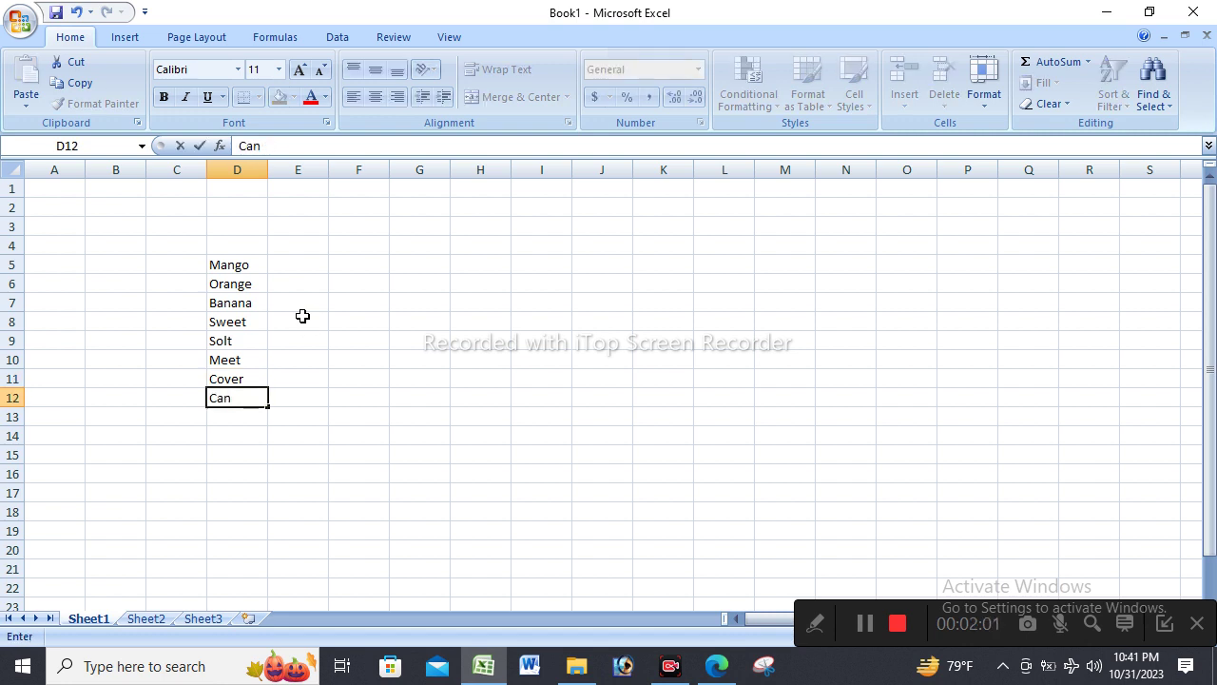
pyautogui.press('Return')
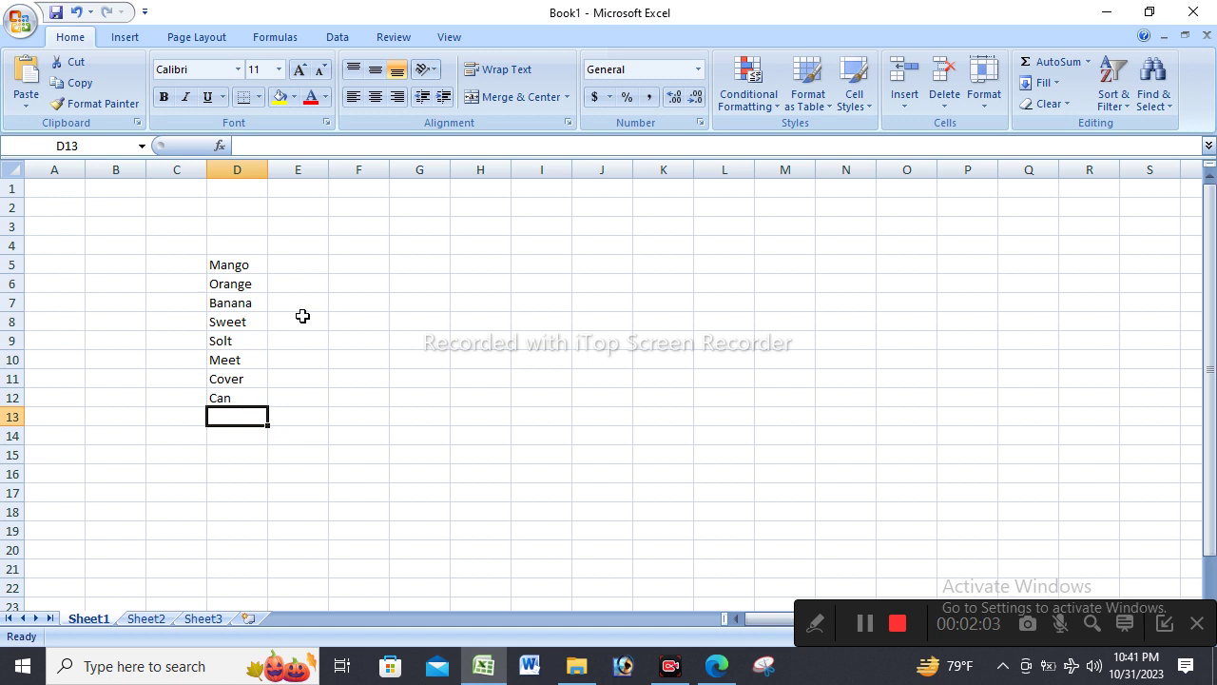
pyautogui.press('Up')
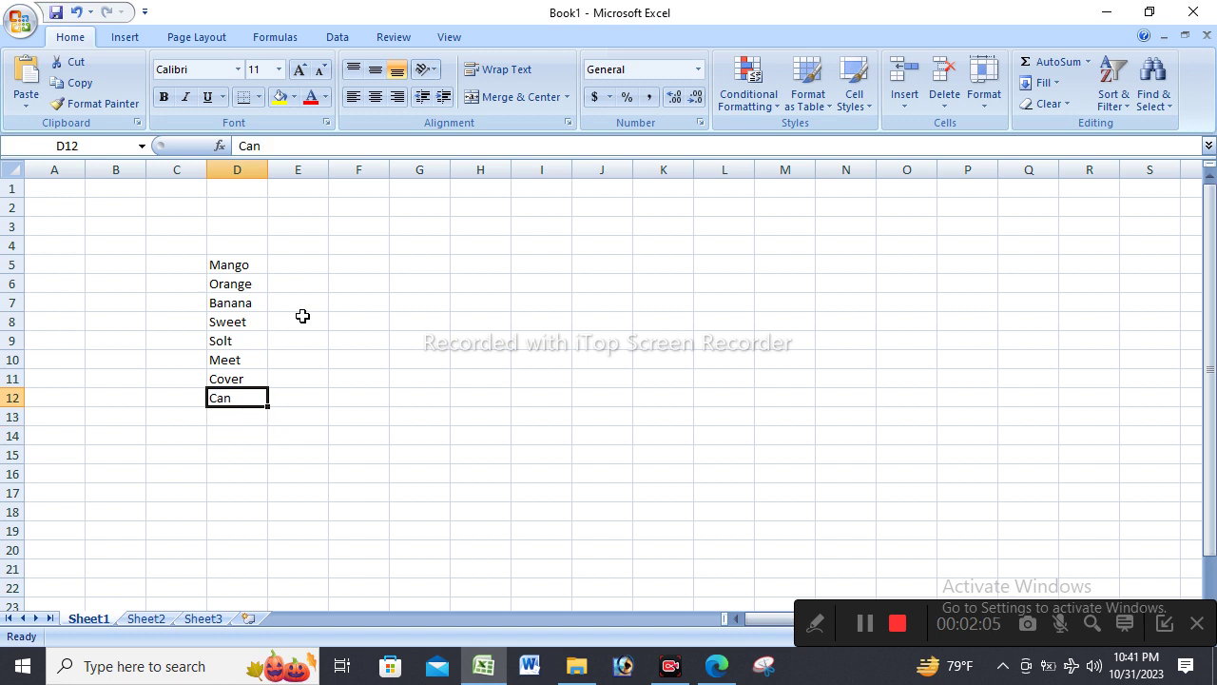
# Enter RC Cola in cell D12 and Rice in cell D13.
pyautogui.write('R')
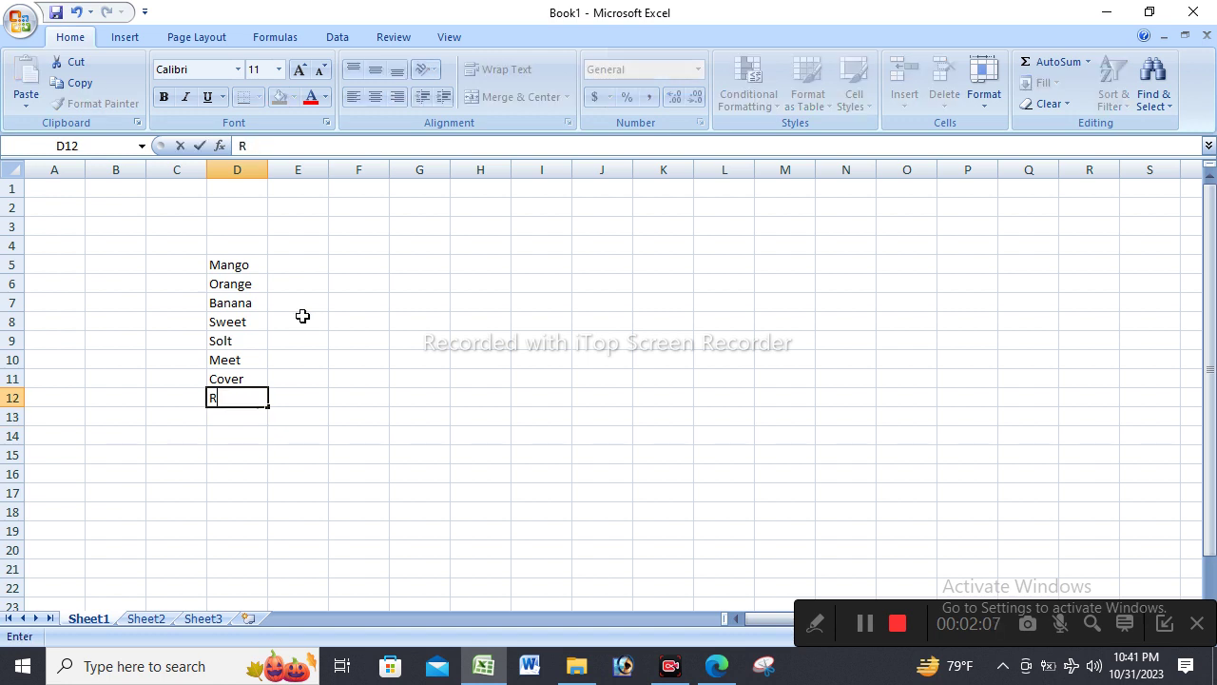
pyautogui.write('C Cola')
pyautogui.press('Return')
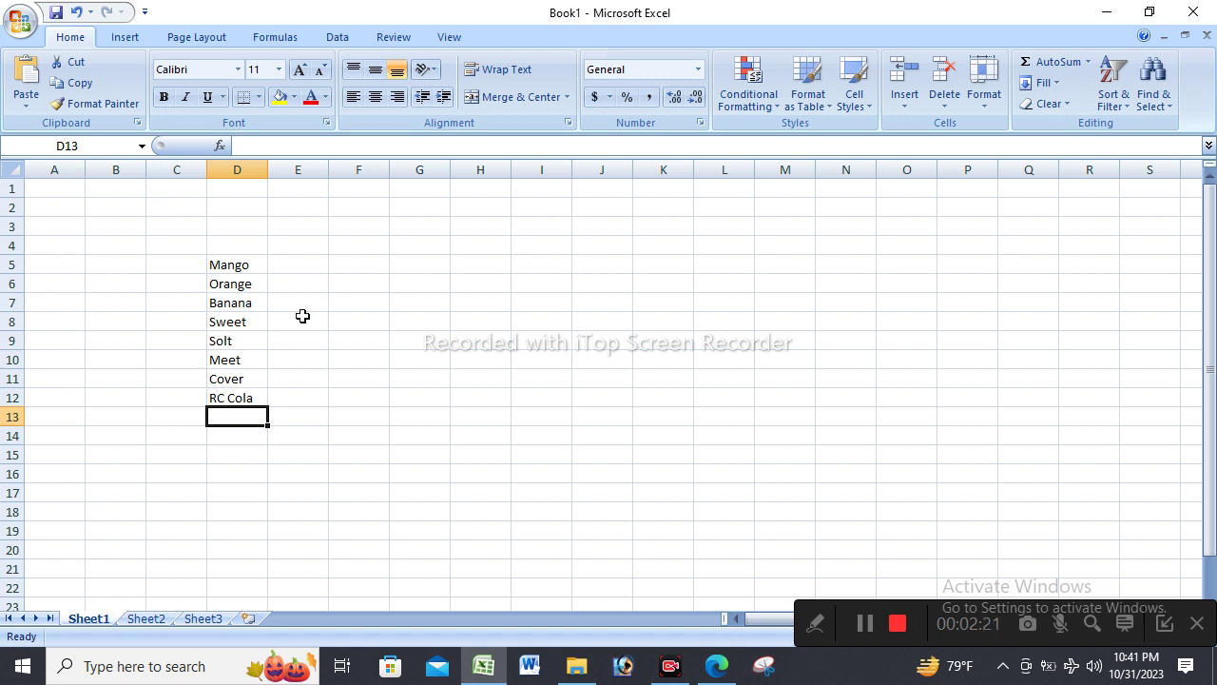
pyautogui.write('RQic')
pyautogui.press('BackSpace')
pyautogui.press('BackSpace')
pyautogui.press('BackSpace')
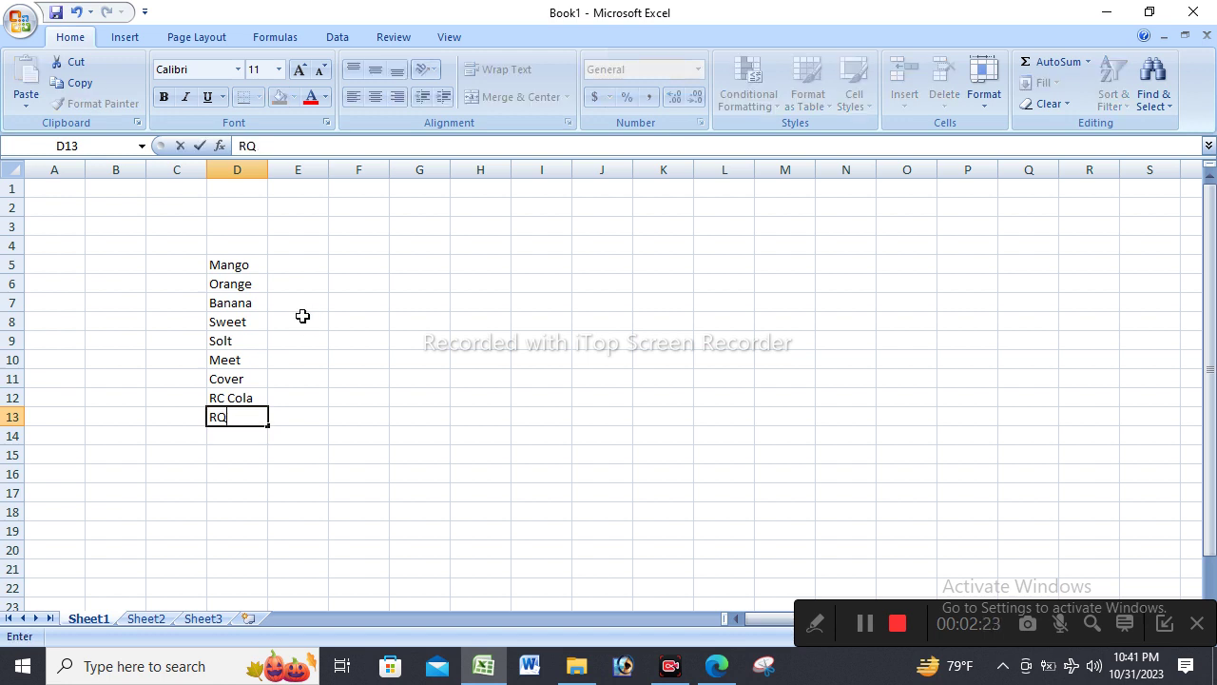
pyautogui.write('ice')
# Add the column headings Name, Qty, Rate and Total in cells D4 to G4 above the item list.
pyautogui.click(243, 245)
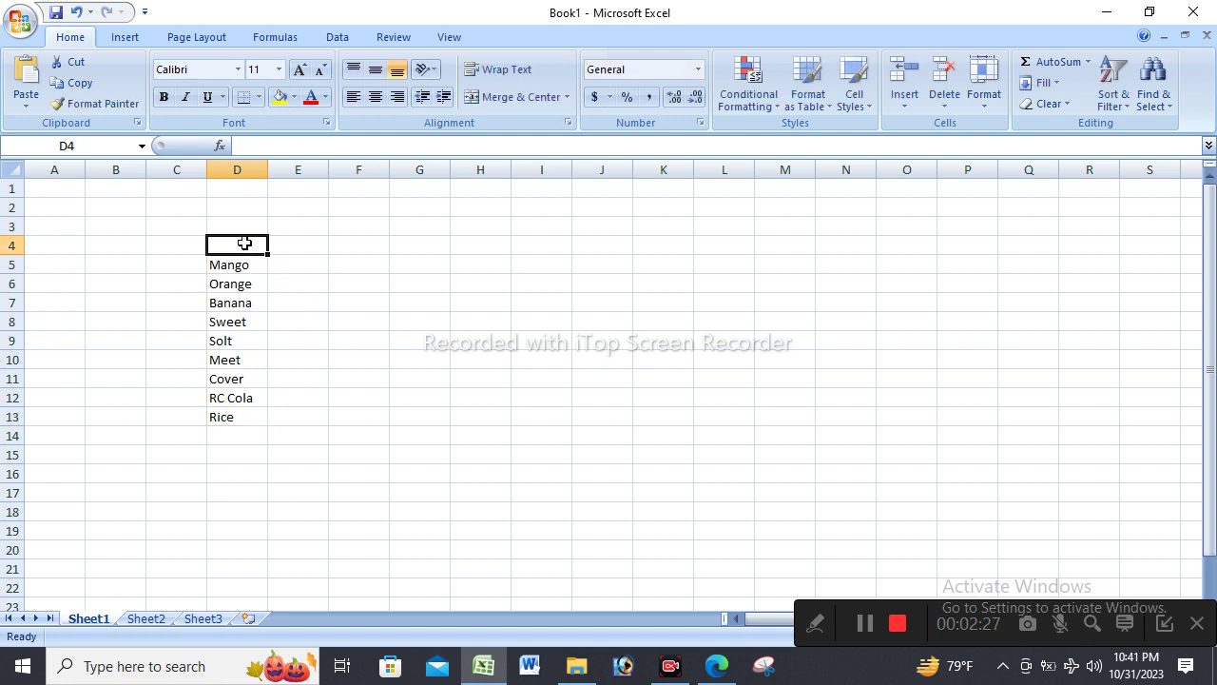
pyautogui.write('Name')
pyautogui.press('Tab')
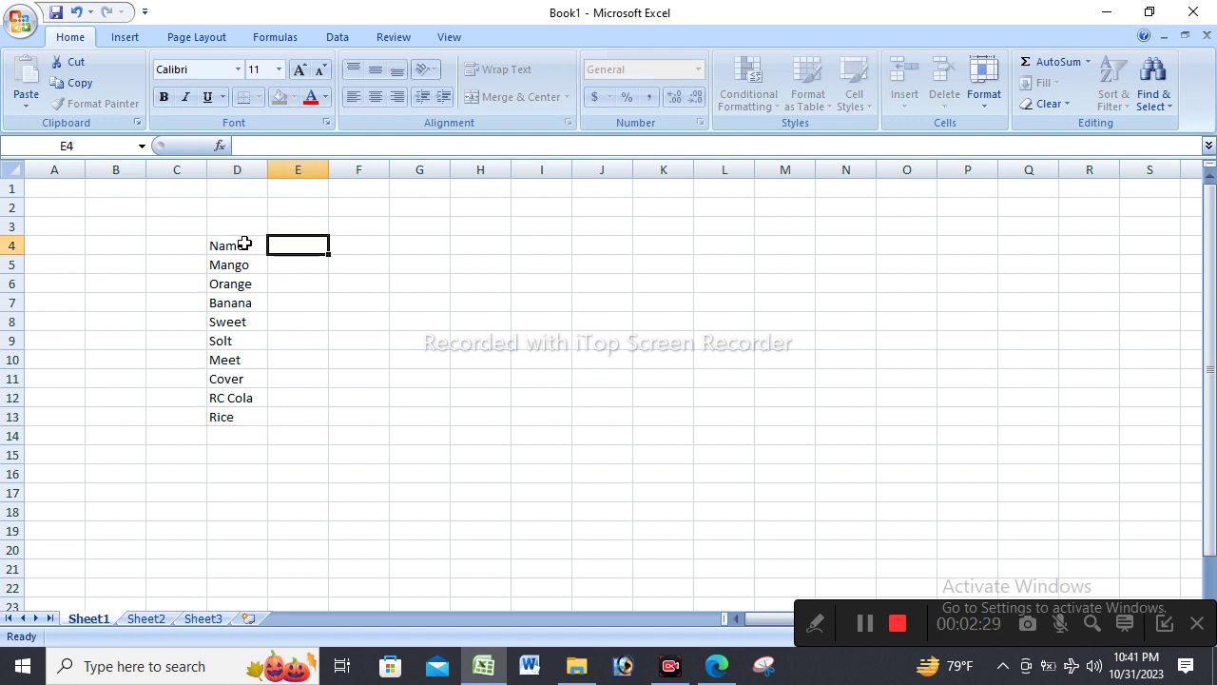
pyautogui.write('Qty')
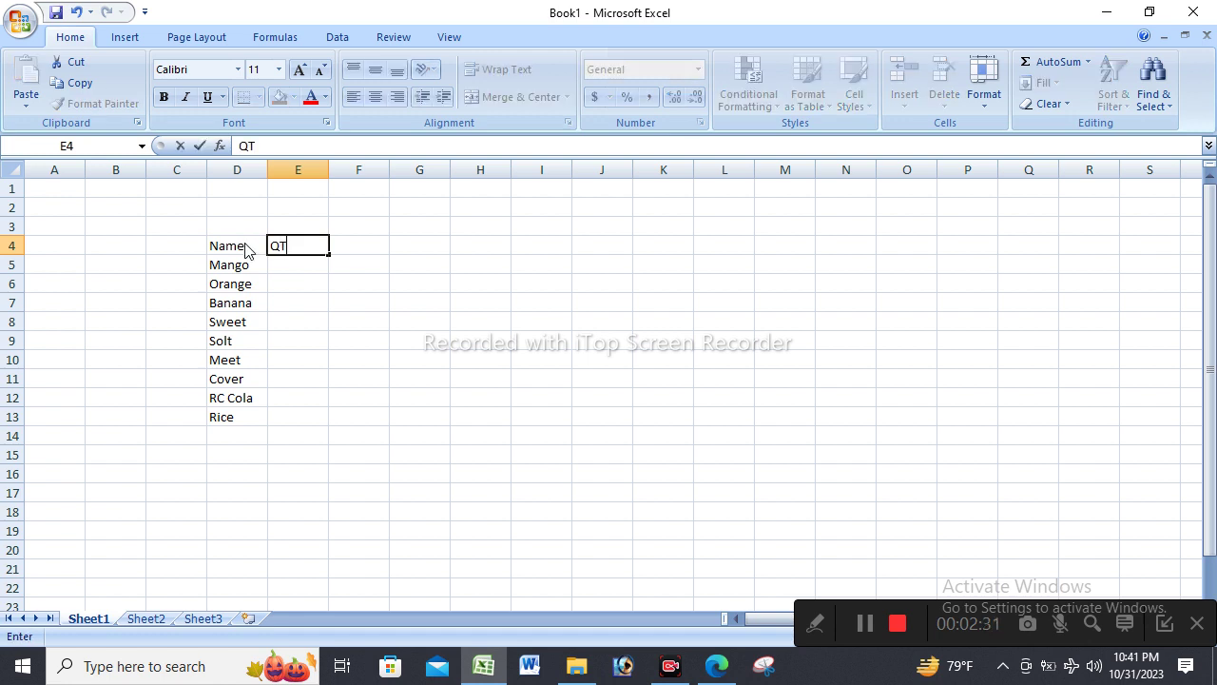
pyautogui.press('Tab')
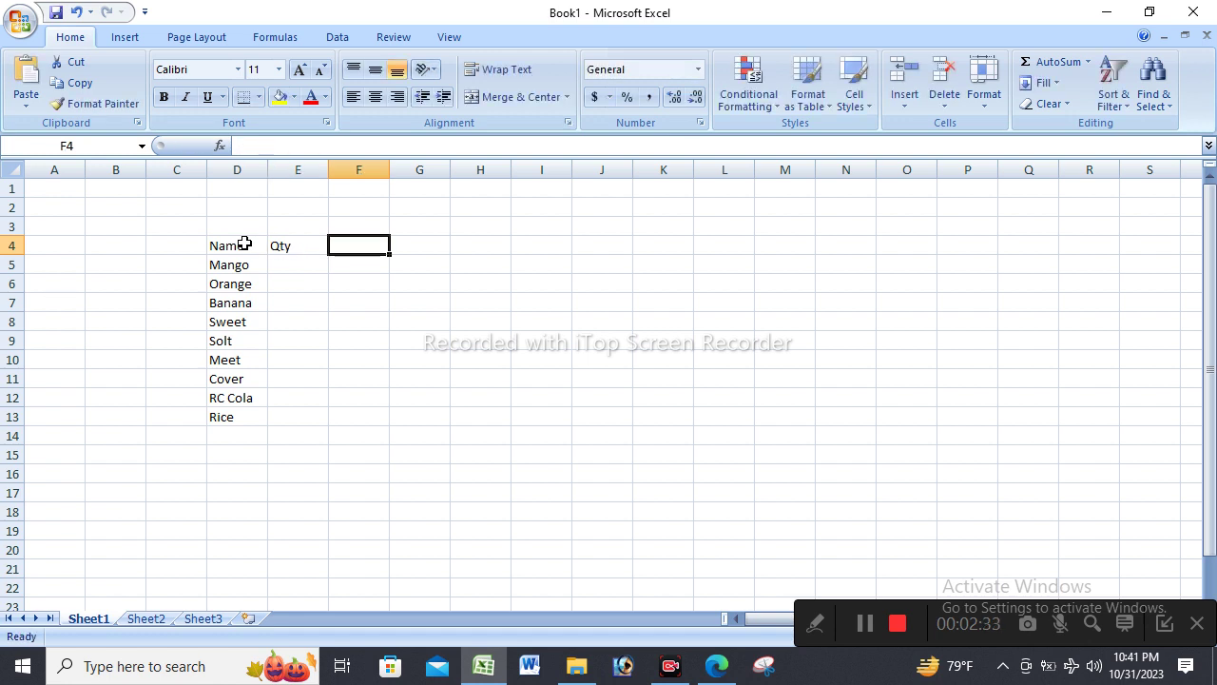
pyautogui.write('Rate')
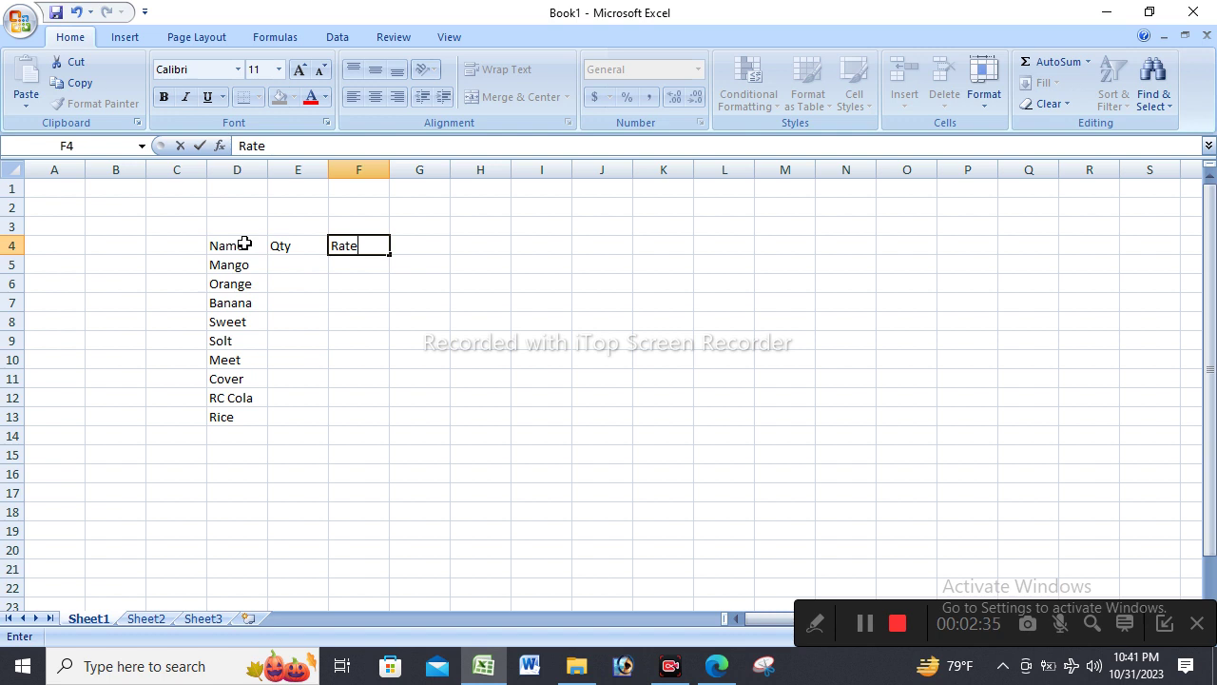
pyautogui.press('Tab')
pyautogui.write('Total')
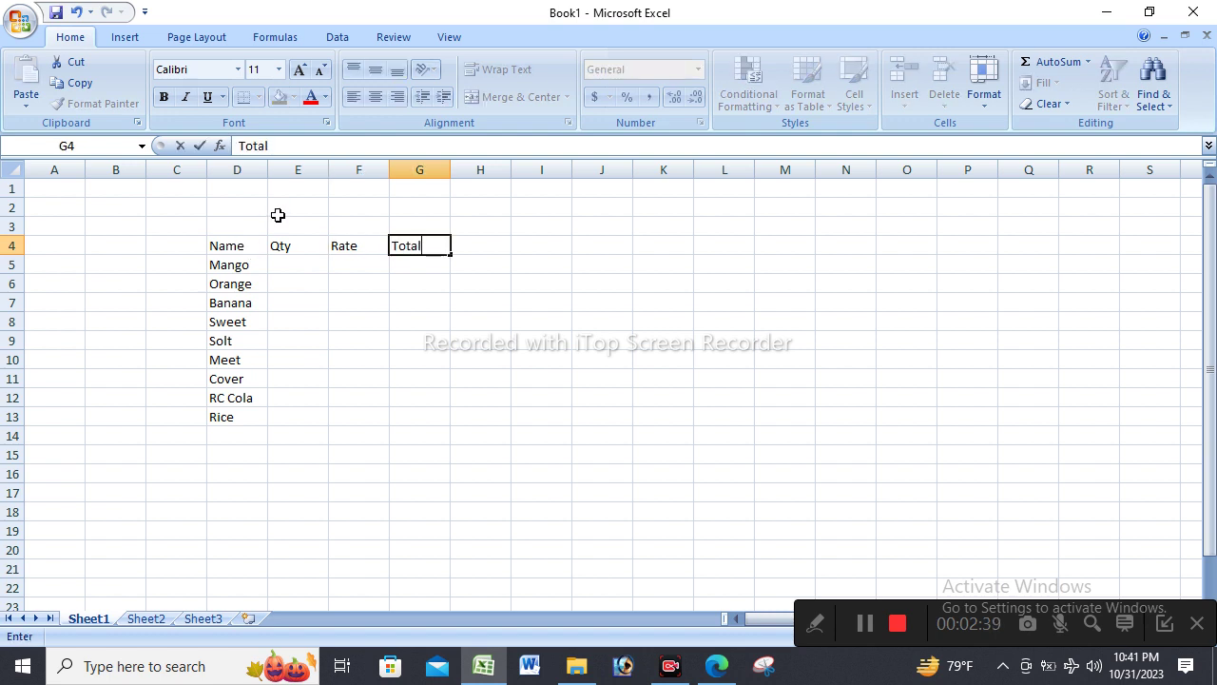
pyautogui.click(391, 352)
pyautogui.click(314, 267)
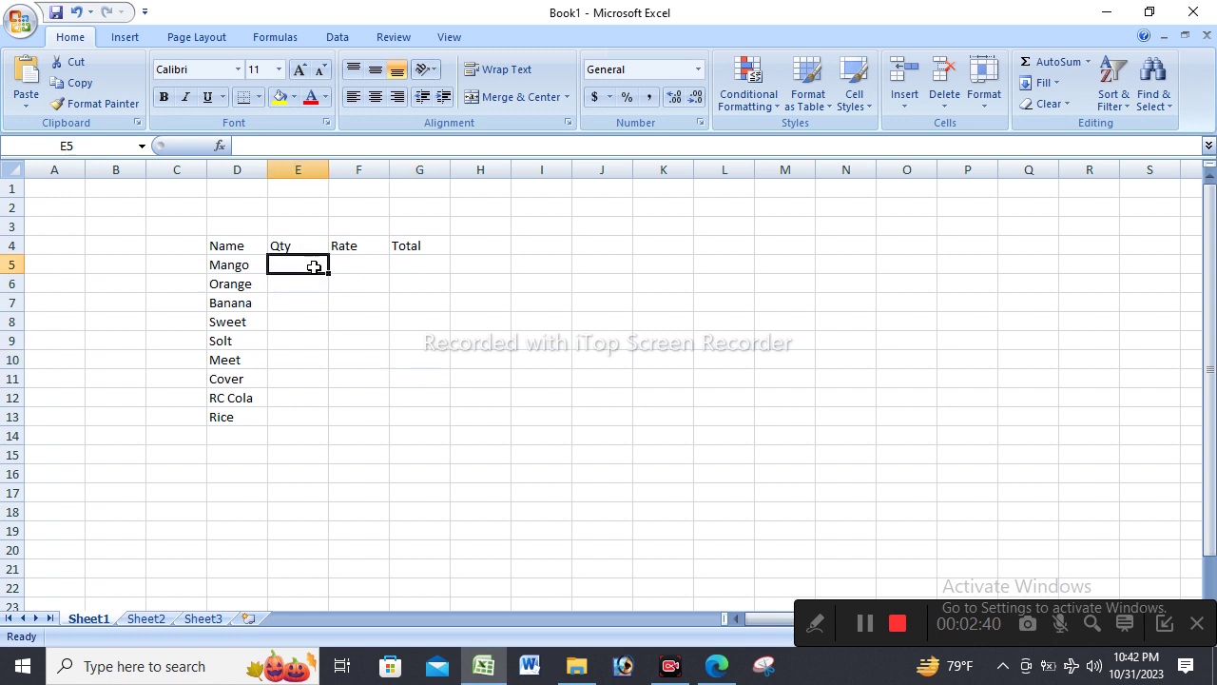
pyautogui.click(373, 315)
pyautogui.click(317, 431)
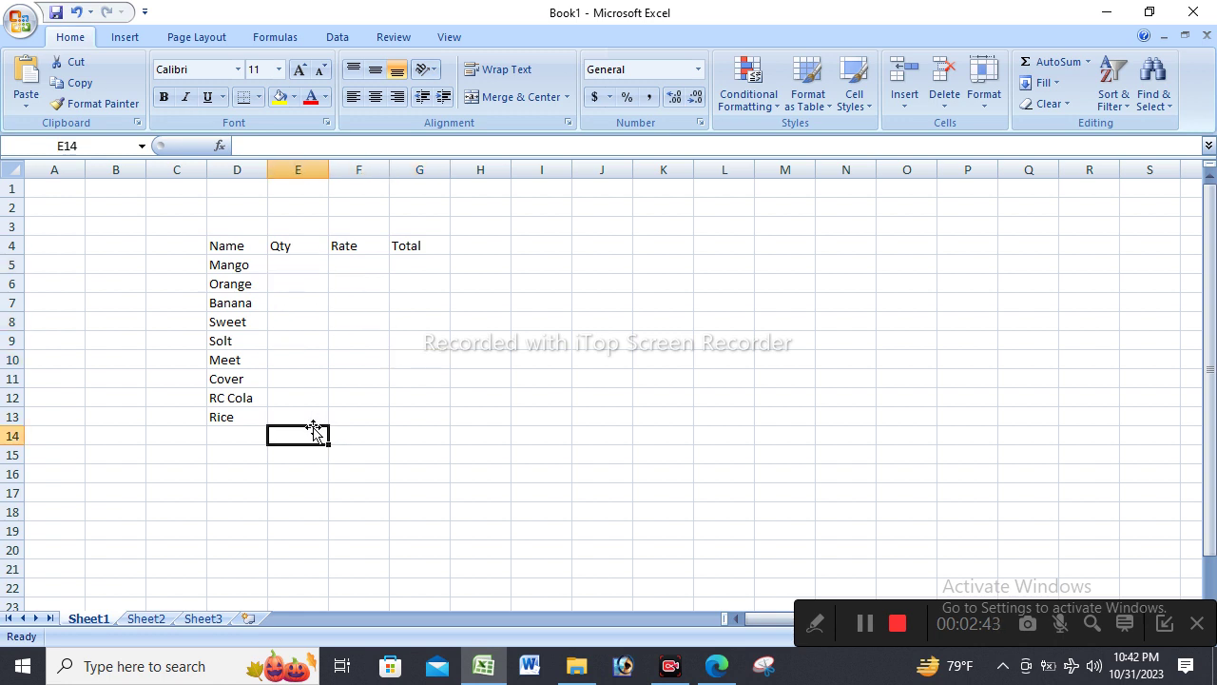
# Enter the label Total= in cell D14, directly below the last item.
pyautogui.click(246, 434)
pyautogui.write('Tpyt')
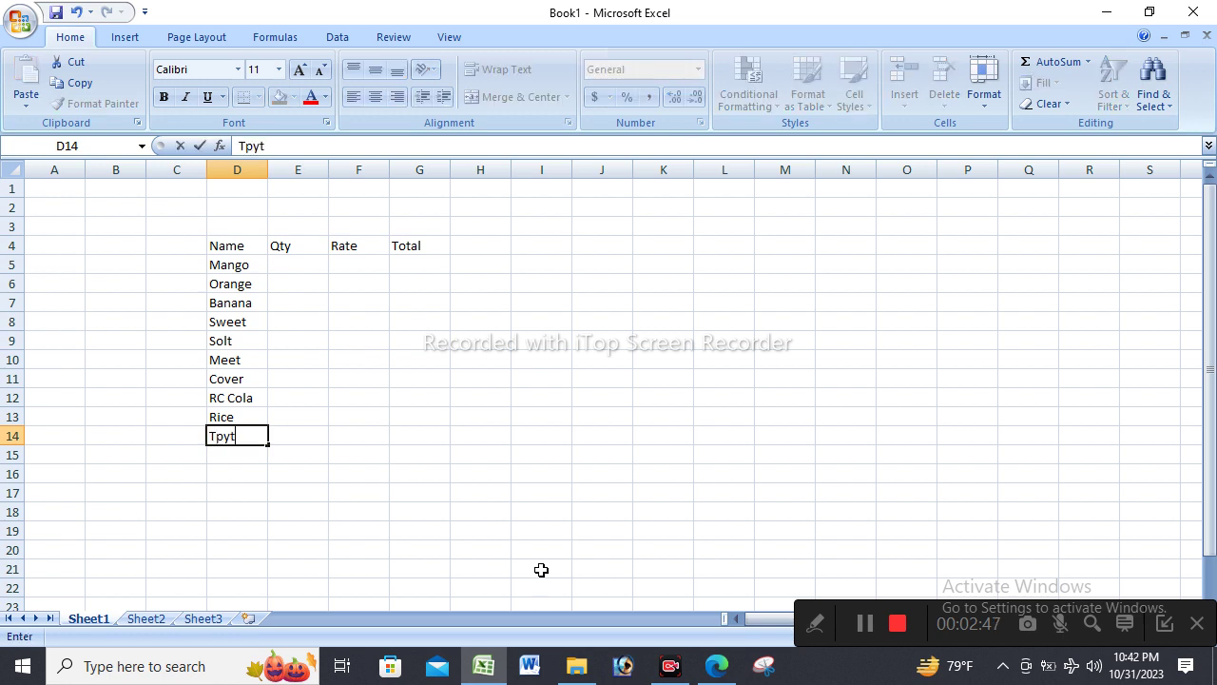
pyautogui.press('BackSpace')
pyautogui.press('BackSpace')
pyautogui.press('BackSpace')
pyautogui.write('otal=')
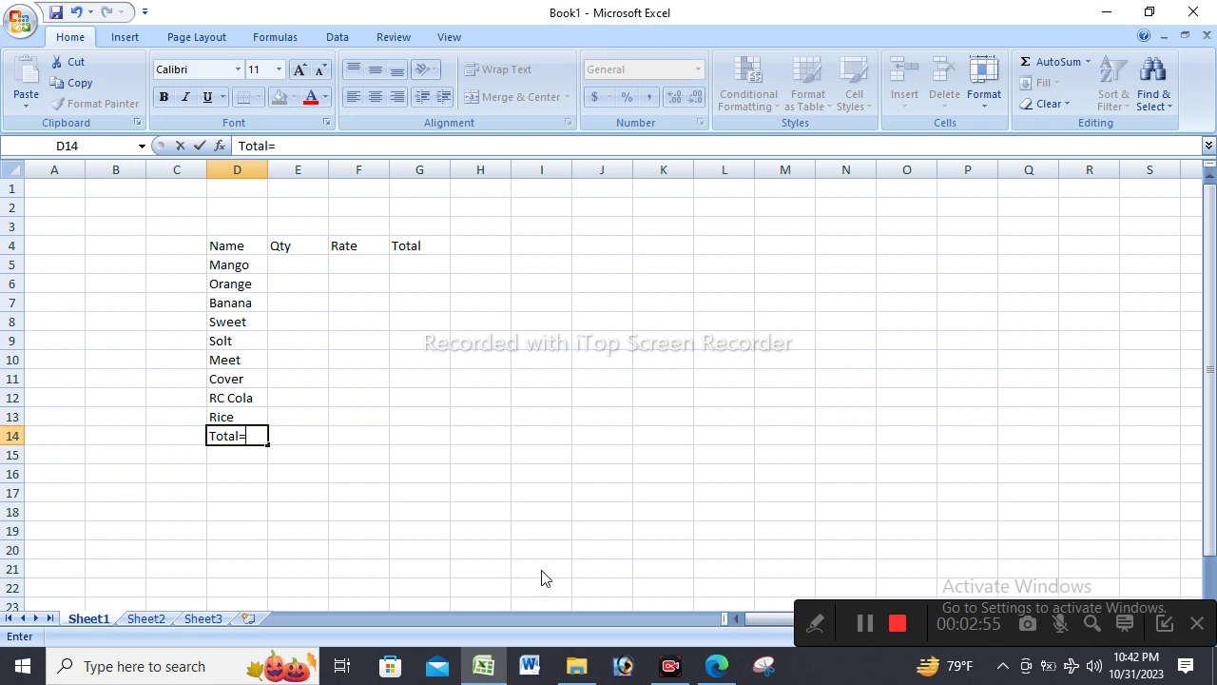
# Apply all borders to the item table from the heading row through Rice, cells D4 to G13.
pyautogui.click(619, 417)
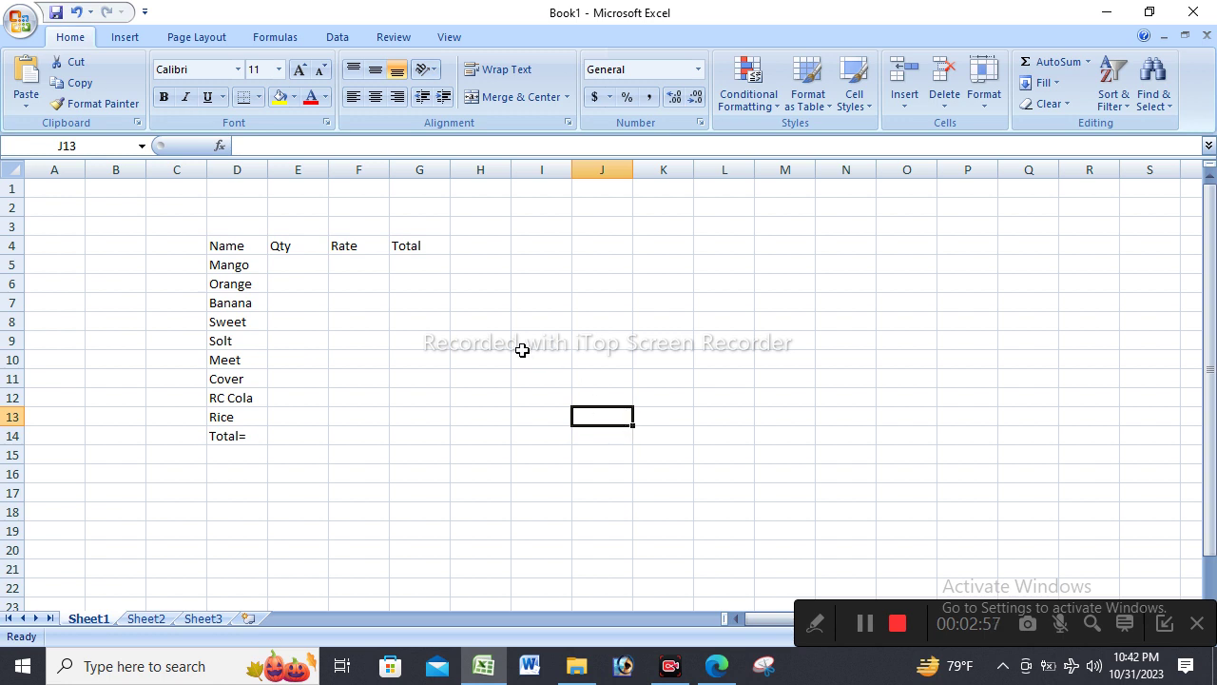
pyautogui.click(295, 264)
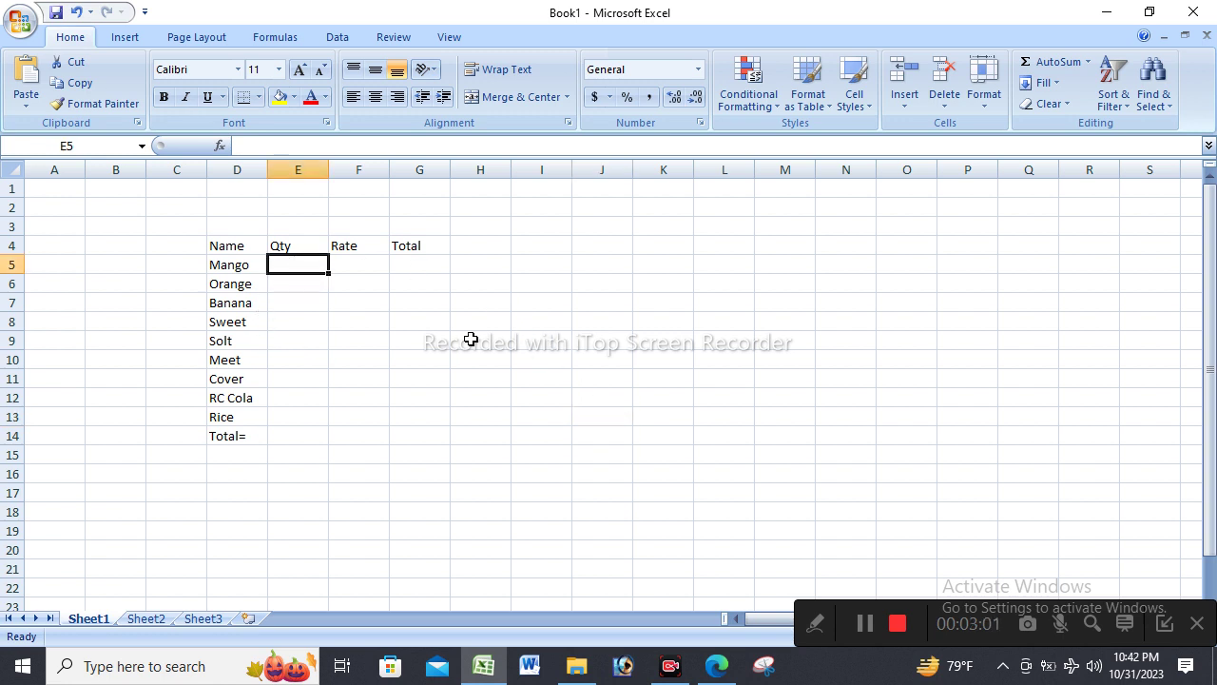
pyautogui.click(235, 252)
pyautogui.moveTo(242, 258); pyautogui.dragTo(398, 411)
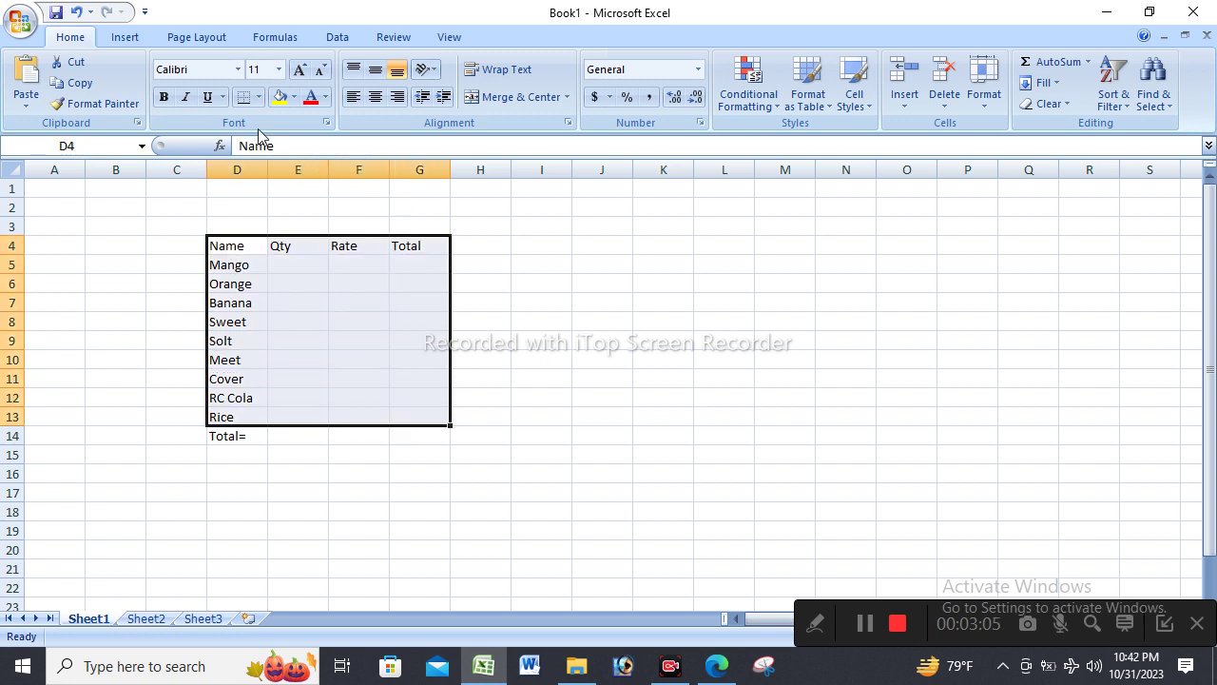
pyautogui.click(257, 97)
pyautogui.click(294, 251)
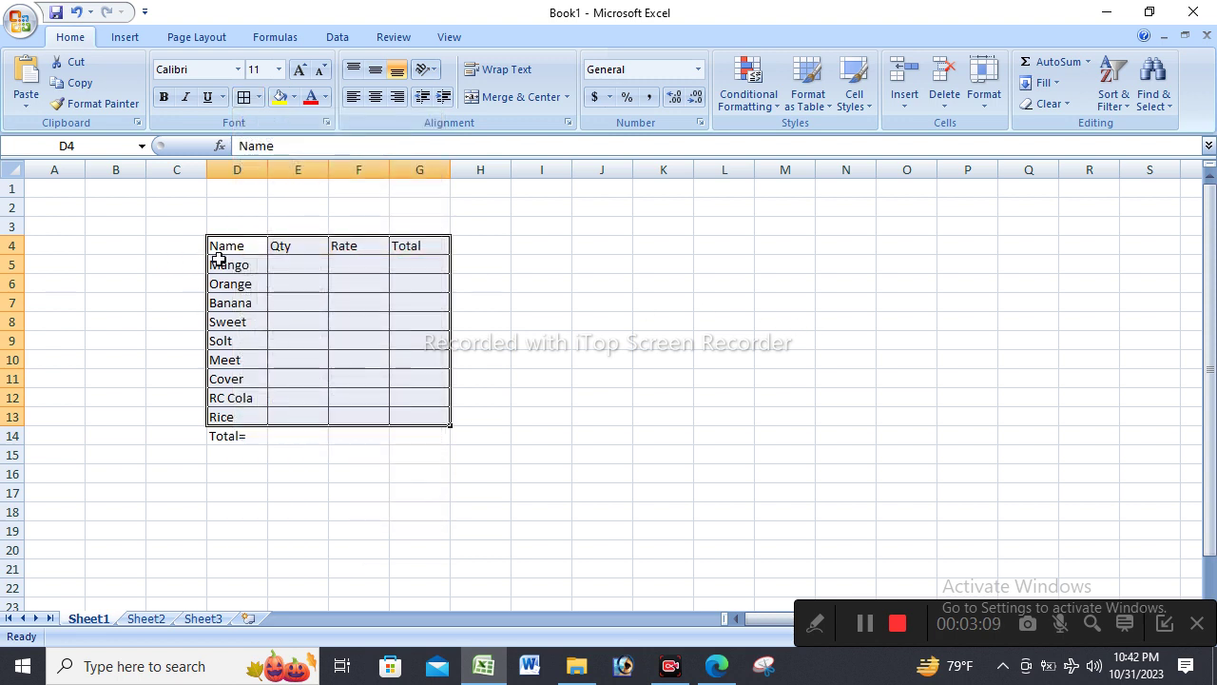
# Increase the height of rows 4 to 13 evenly so the item table is more spacious.
pyautogui.click(14, 246)
pyautogui.moveTo(26, 253); pyautogui.dragTo(53, 411)
pyautogui.moveTo(12, 369); pyautogui.dragTo(12, 381)
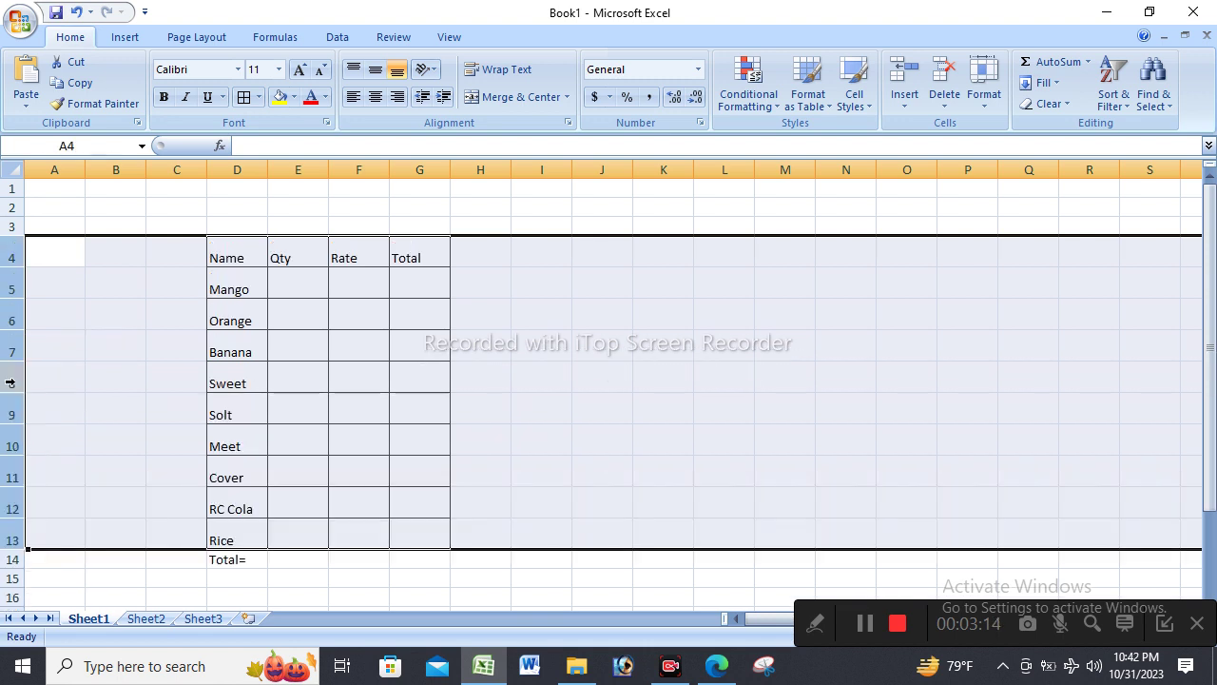
pyautogui.click(359, 376)
# Add all borders to the total row, cells D14 to G14.
pyautogui.moveTo(239, 559); pyautogui.dragTo(418, 559)
pyautogui.click(248, 98)
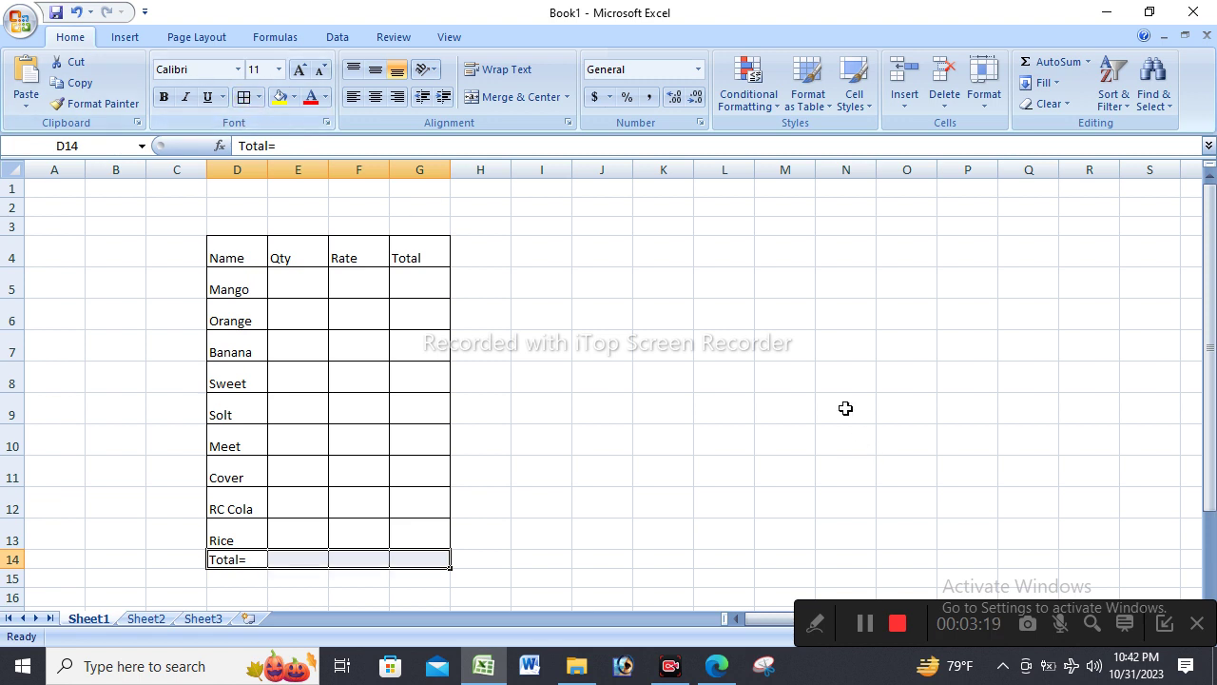
pyautogui.click(845, 407)
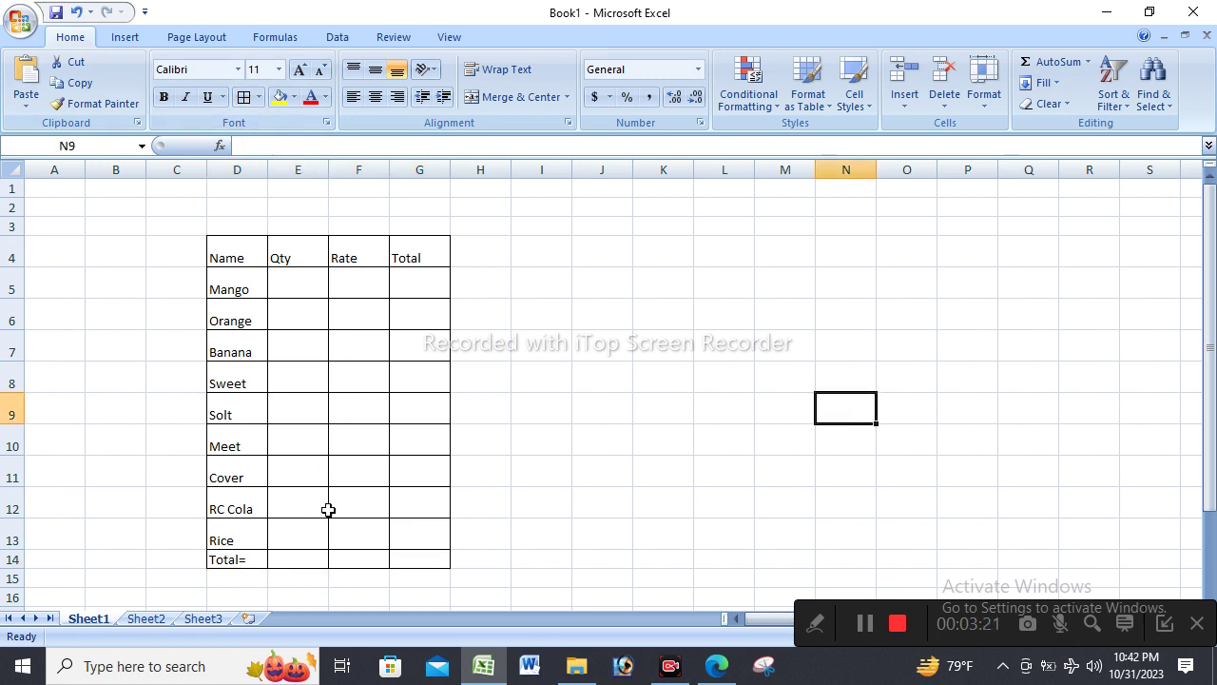
# Enter quantity 11 in E5 and rate 23 in F5 for Mango, and copy both values down to row 13.
pyautogui.click(315, 282)
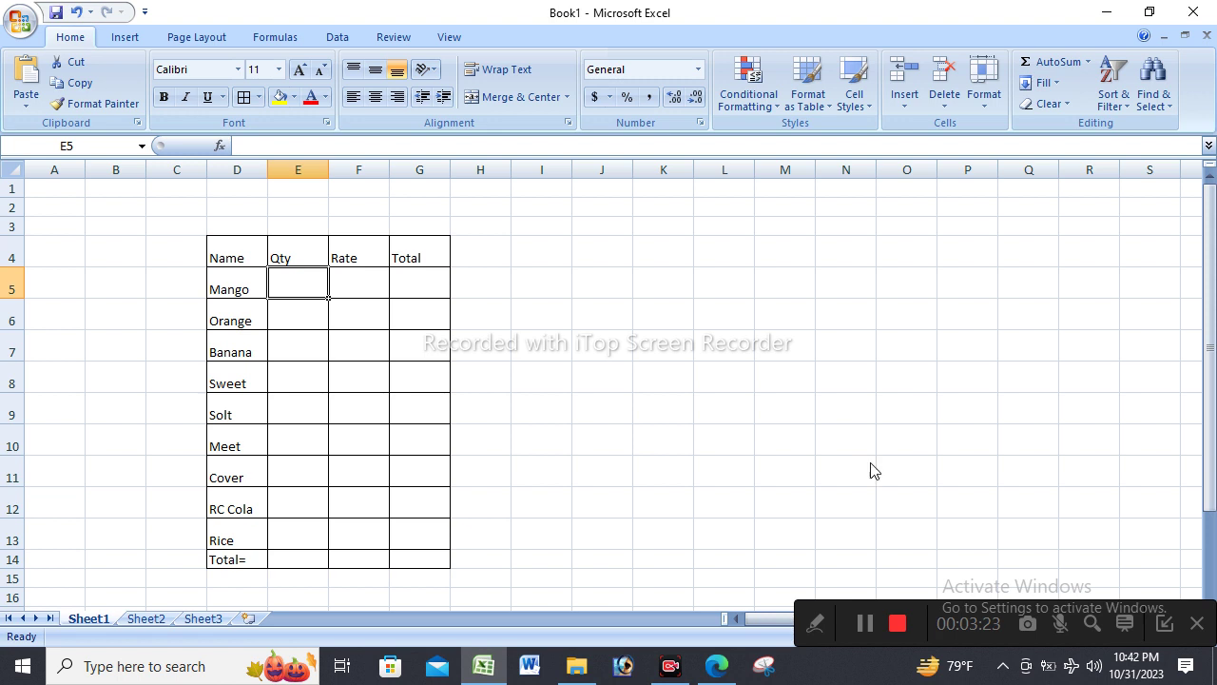
pyautogui.write('1')
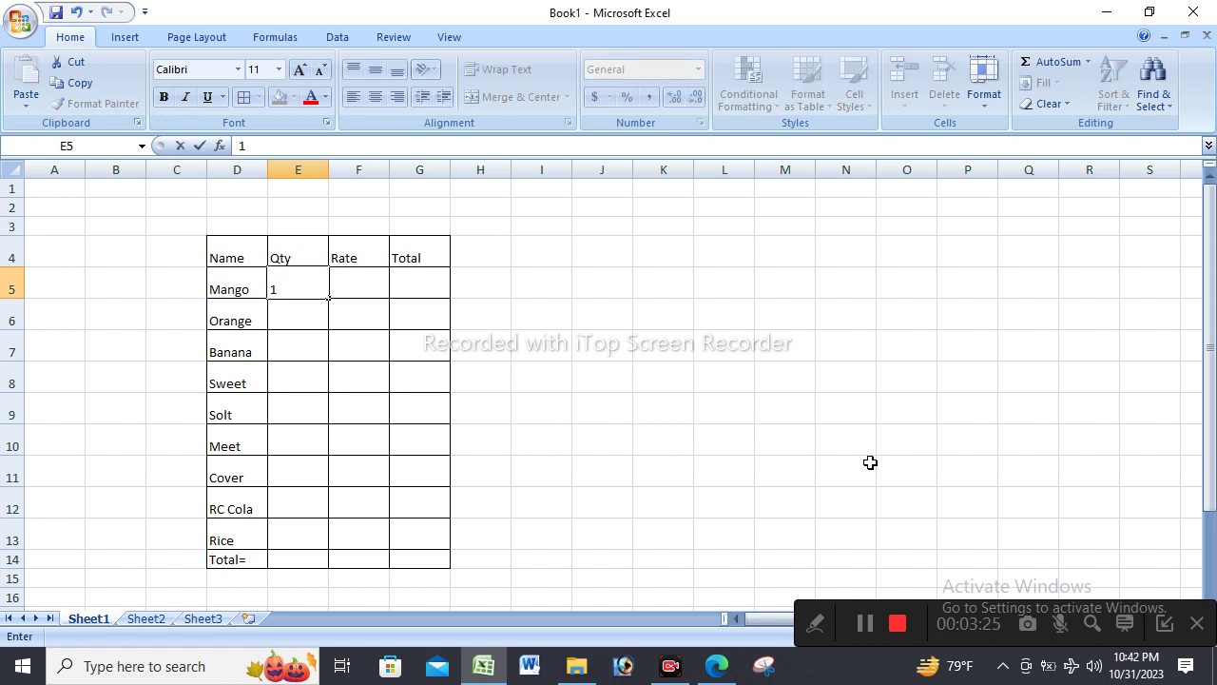
pyautogui.write('1')
pyautogui.click(777, 462)
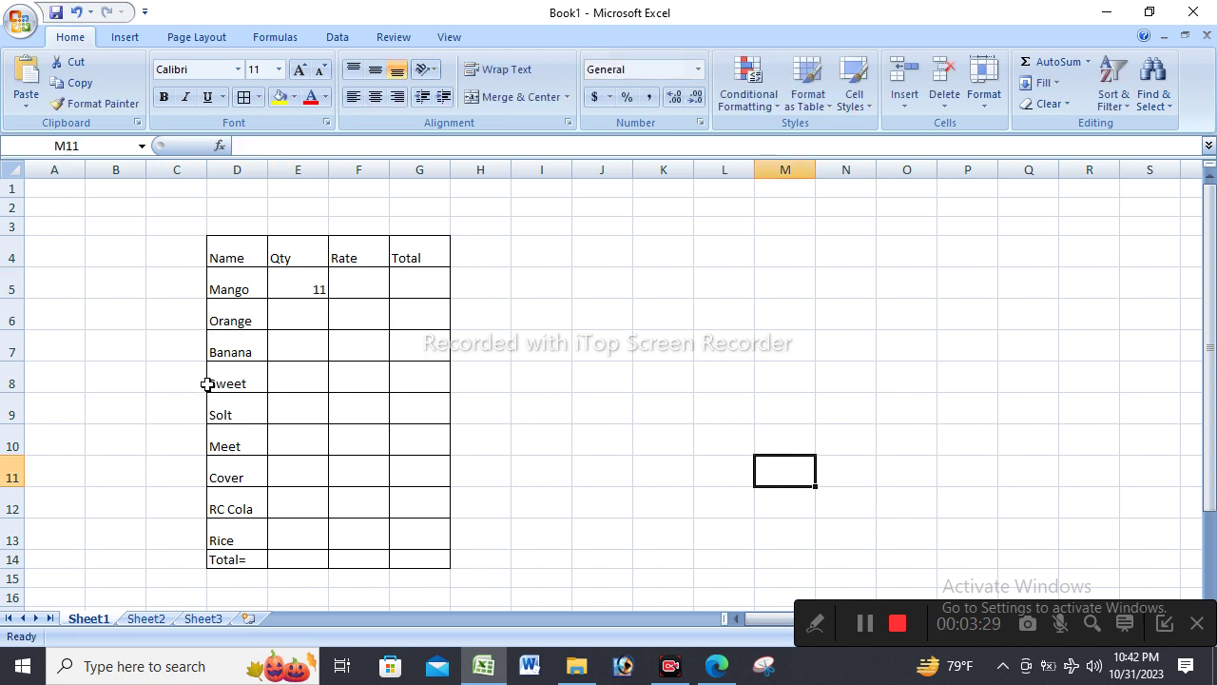
pyautogui.click(354, 290)
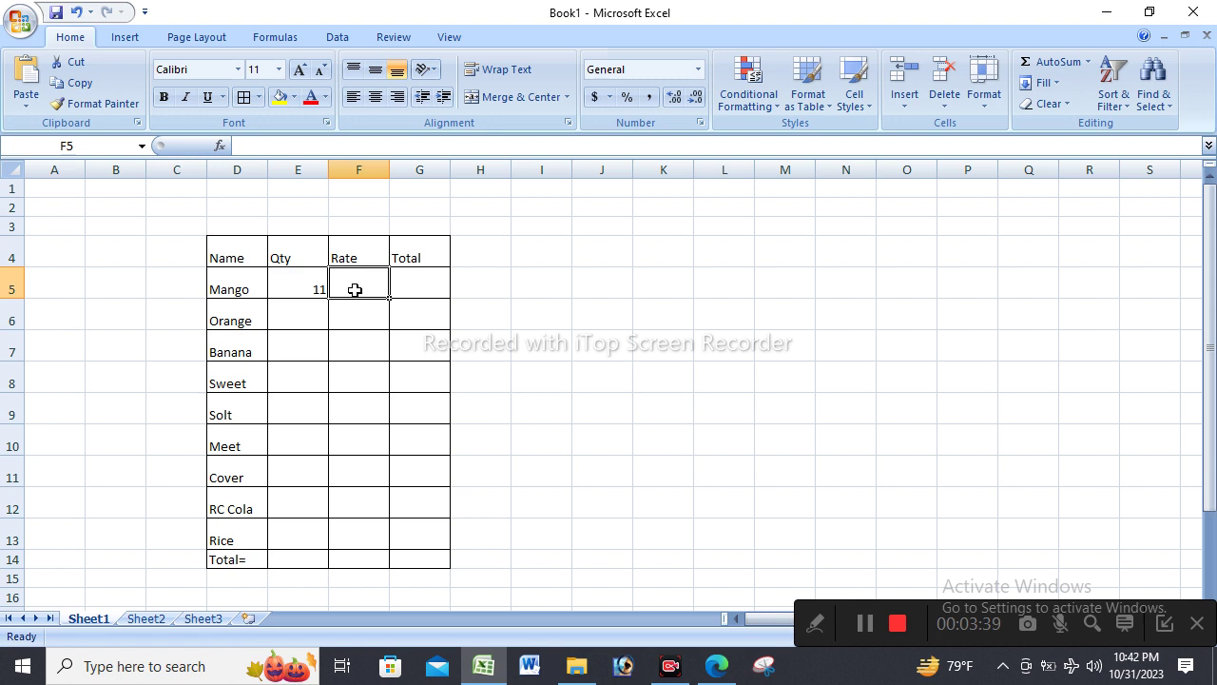
pyautogui.write('23')
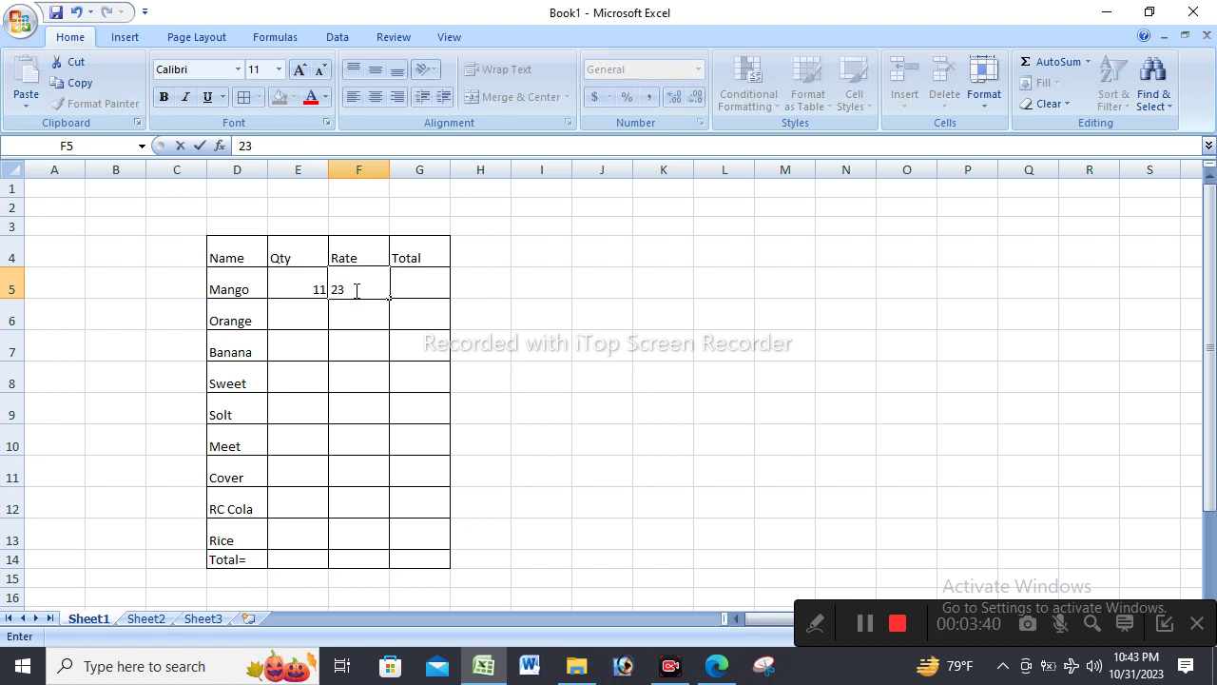
pyautogui.click(447, 291)
pyautogui.moveTo(295, 292); pyautogui.dragTo(348, 547)
pyautogui.click(730, 347)
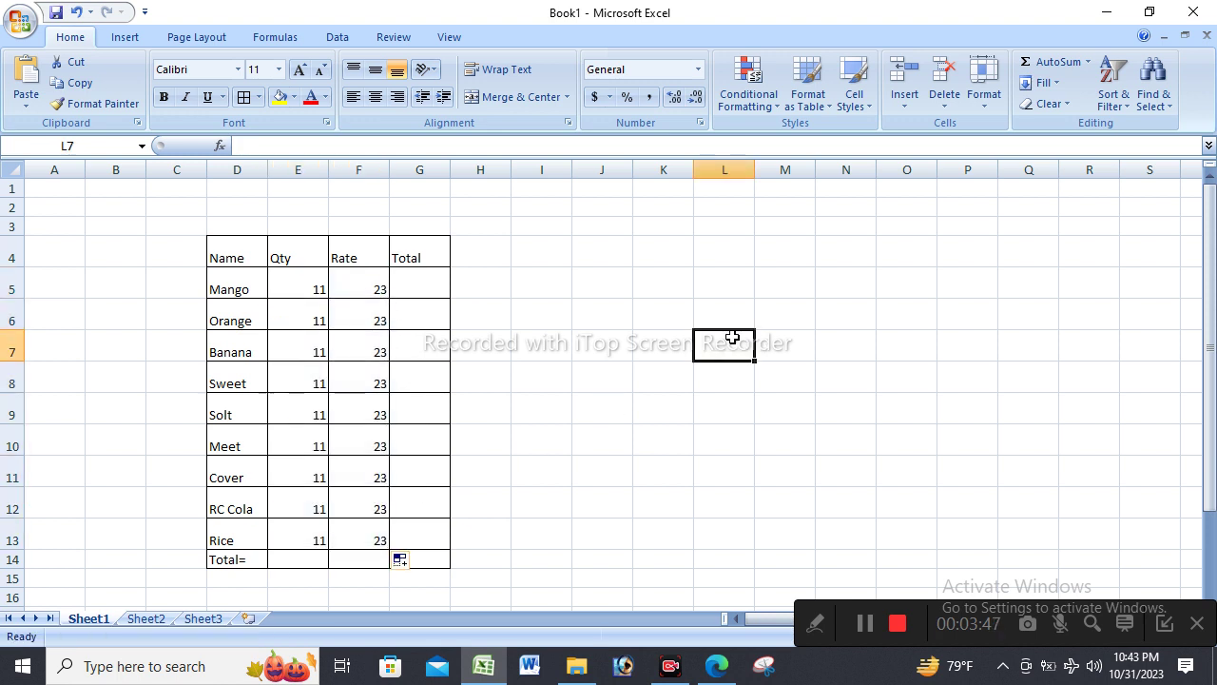
# Calculate Mango's total in cell G5 with the formula =E5*F5.
pyautogui.click(455, 290)
pyautogui.click(433, 287)
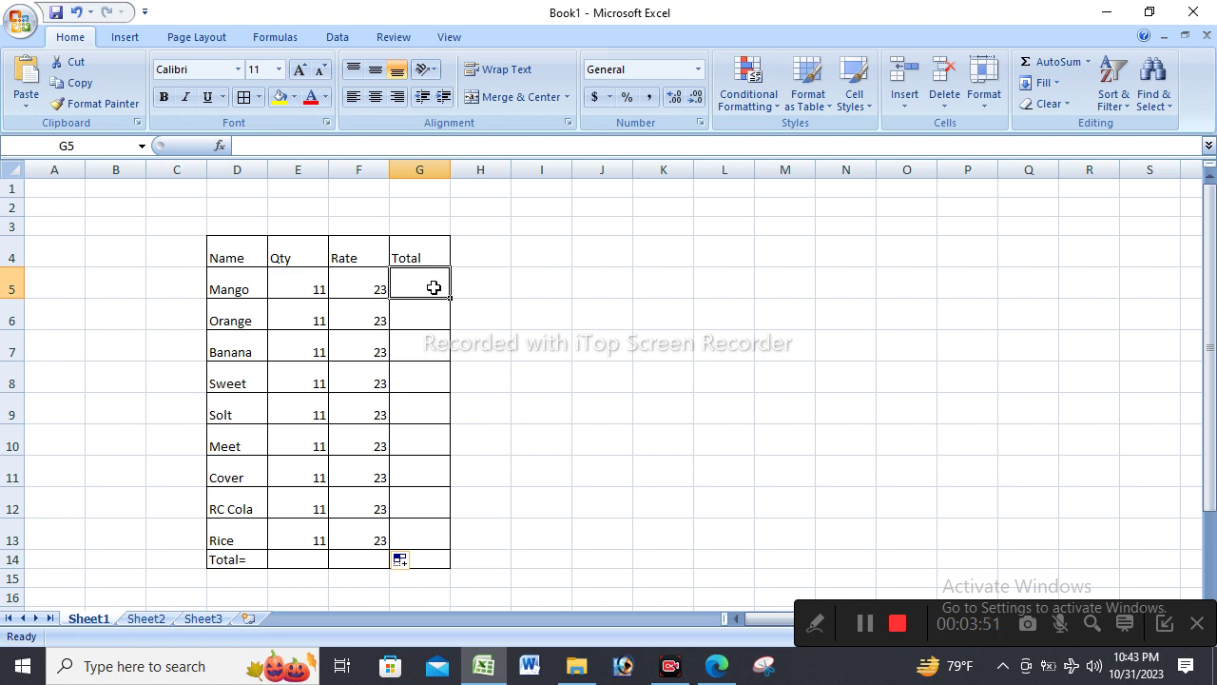
pyautogui.write('=')
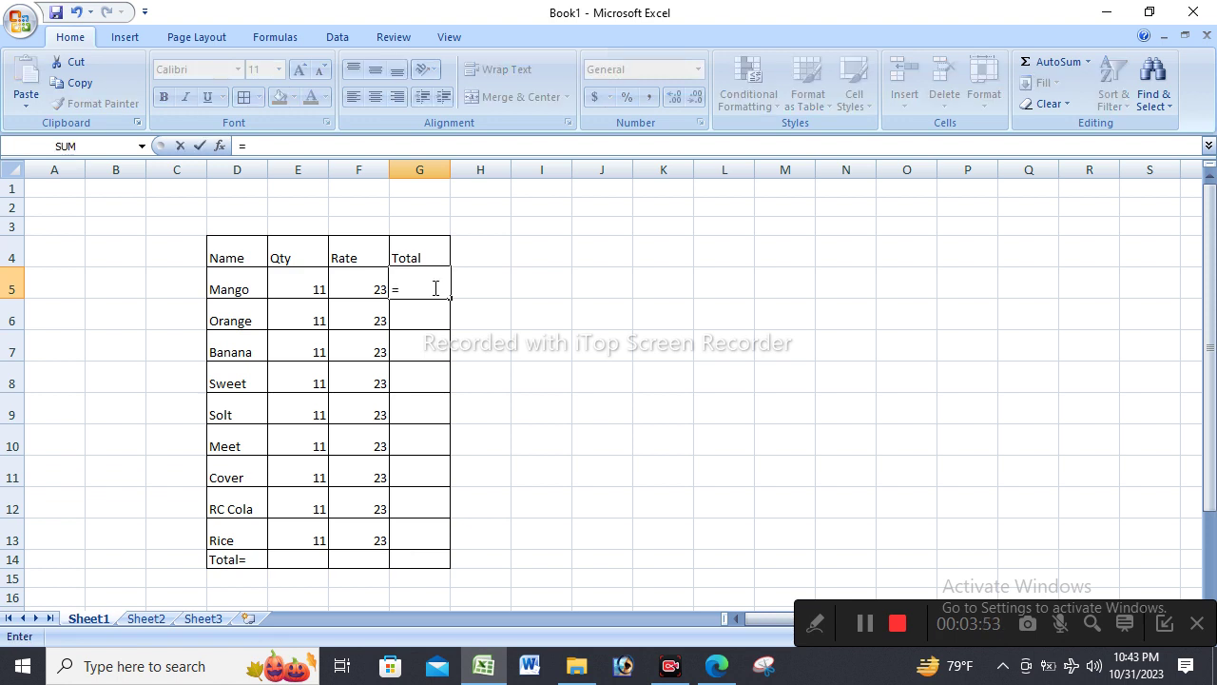
pyautogui.click(321, 291)
pyautogui.click(374, 296)
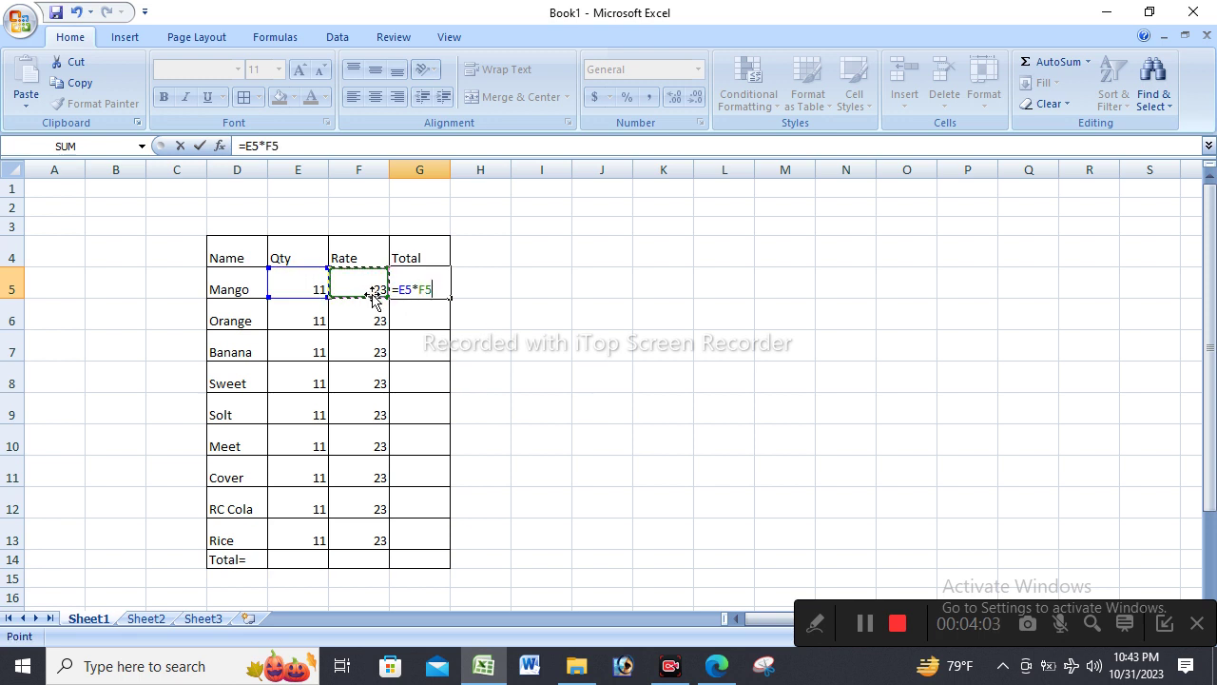
pyautogui.press('Return')
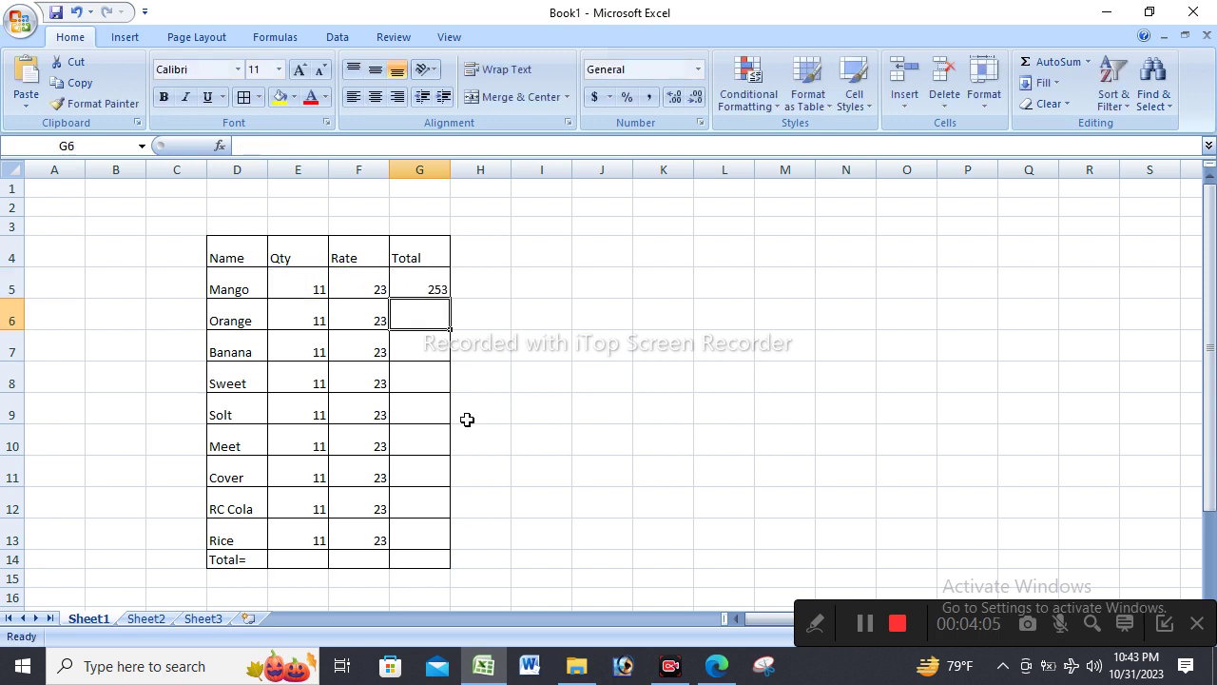
# Fill the total formula from G5 down to G13 for the remaining items.
pyautogui.moveTo(437, 287)
pyautogui.mouseDown()
pyautogui.moveTo(433, 528)
pyautogui.moveTo(435, 282)
pyautogui.mouseUp()
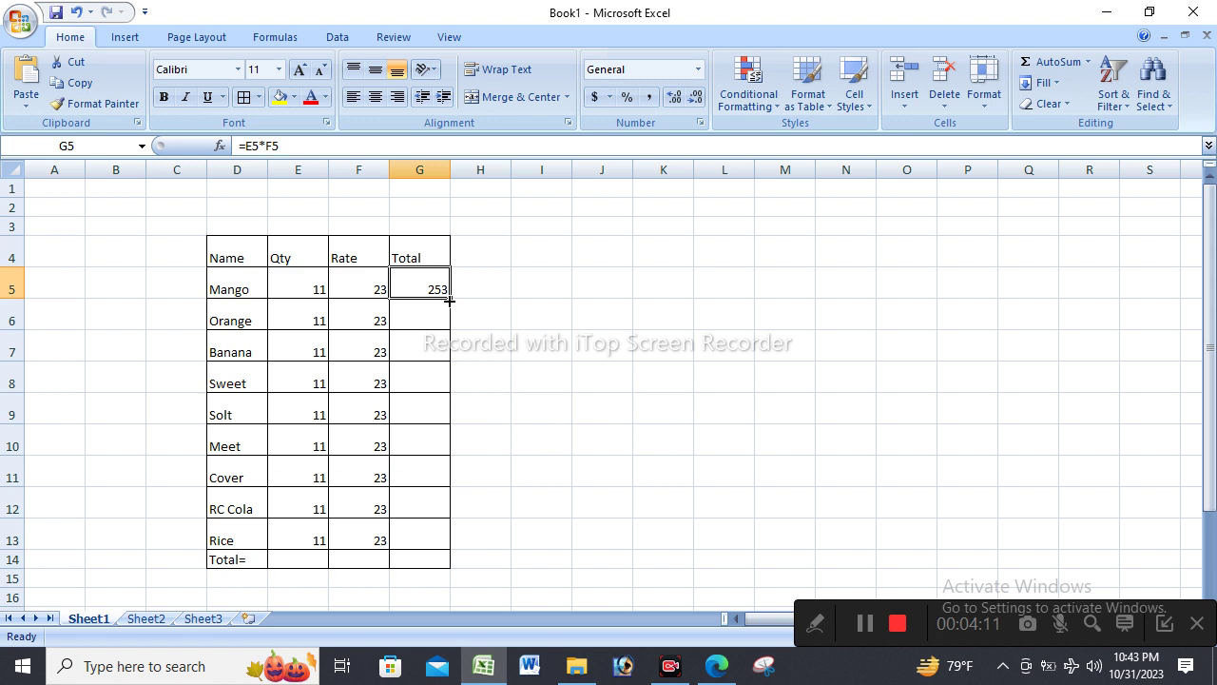
pyautogui.moveTo(452, 297); pyautogui.dragTo(451, 541)
pyautogui.click(609, 497)
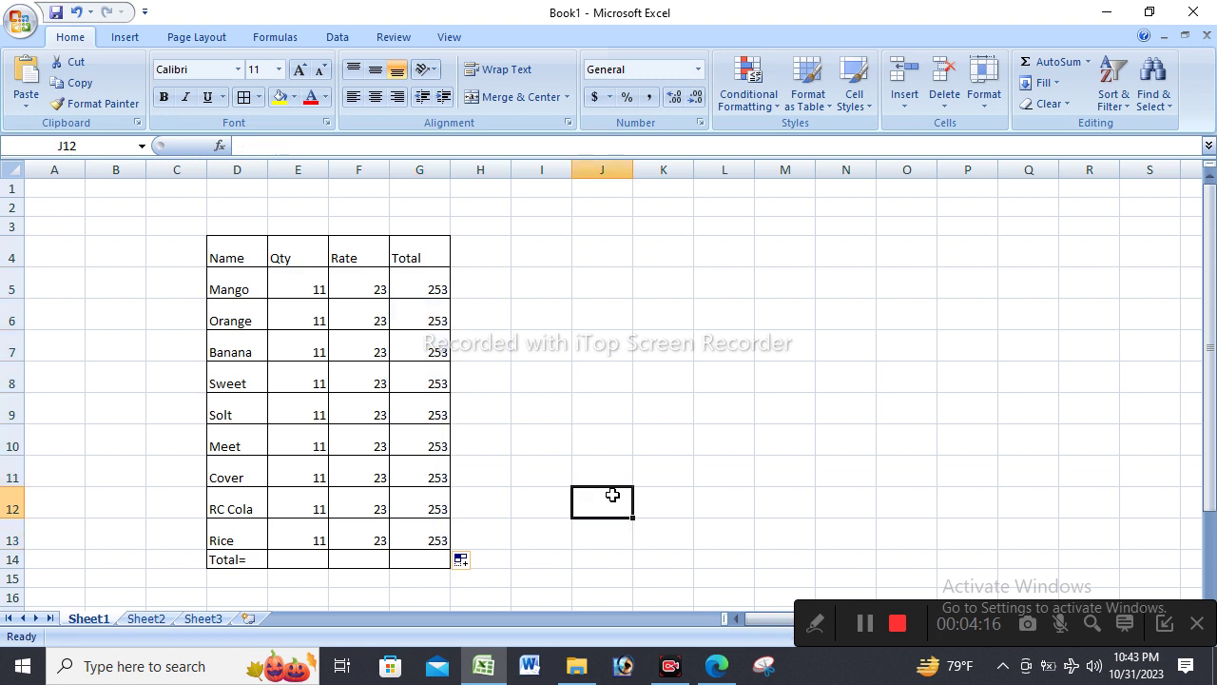
# Sum the Total column G5:G13 in cell G14 with AutoSum.
pyautogui.click(412, 561)
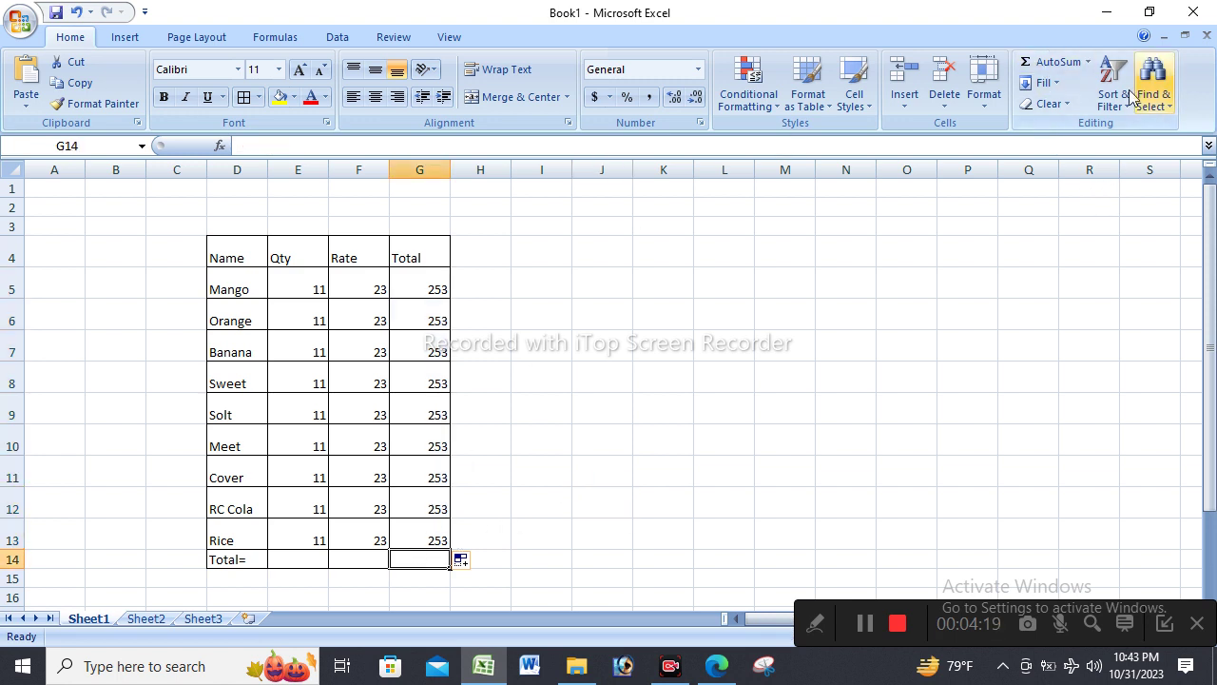
pyautogui.click(1046, 63)
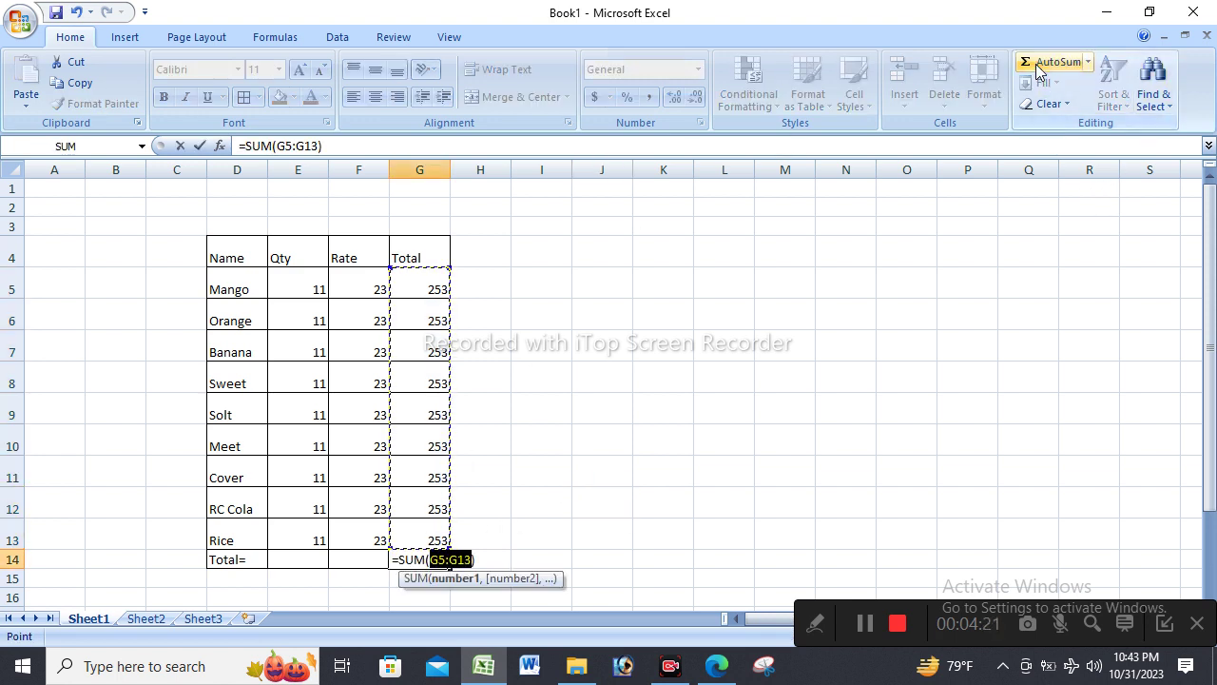
pyautogui.press('Return')
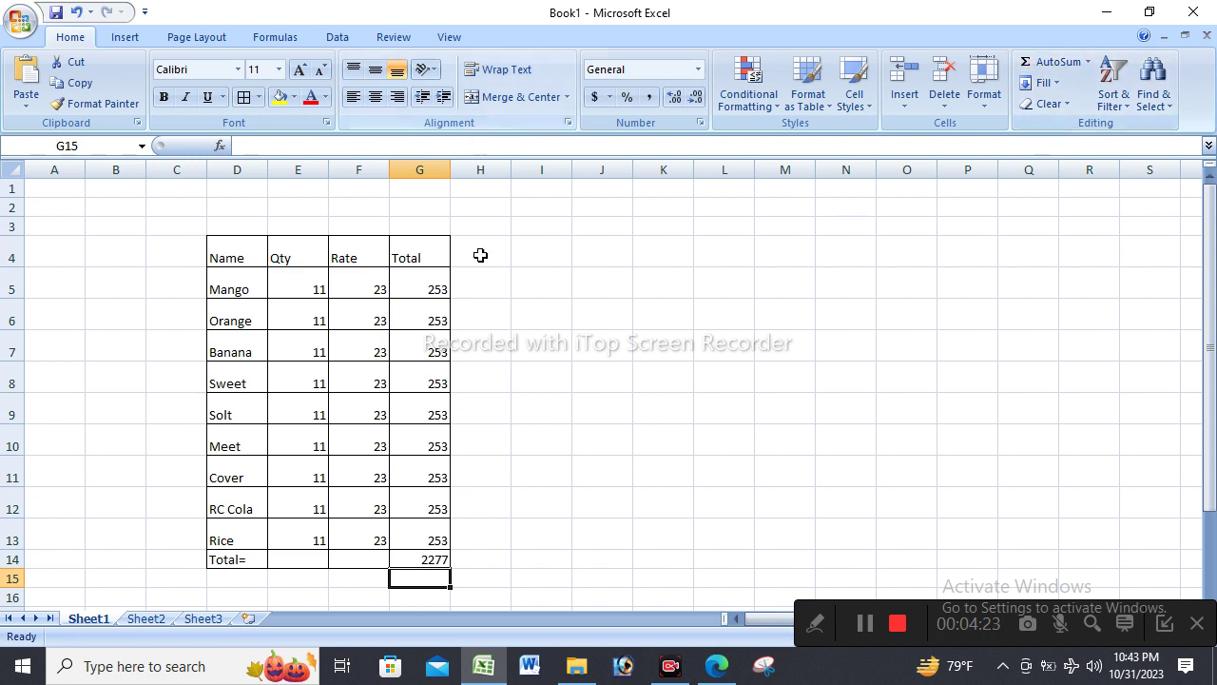
pyautogui.click(825, 469)
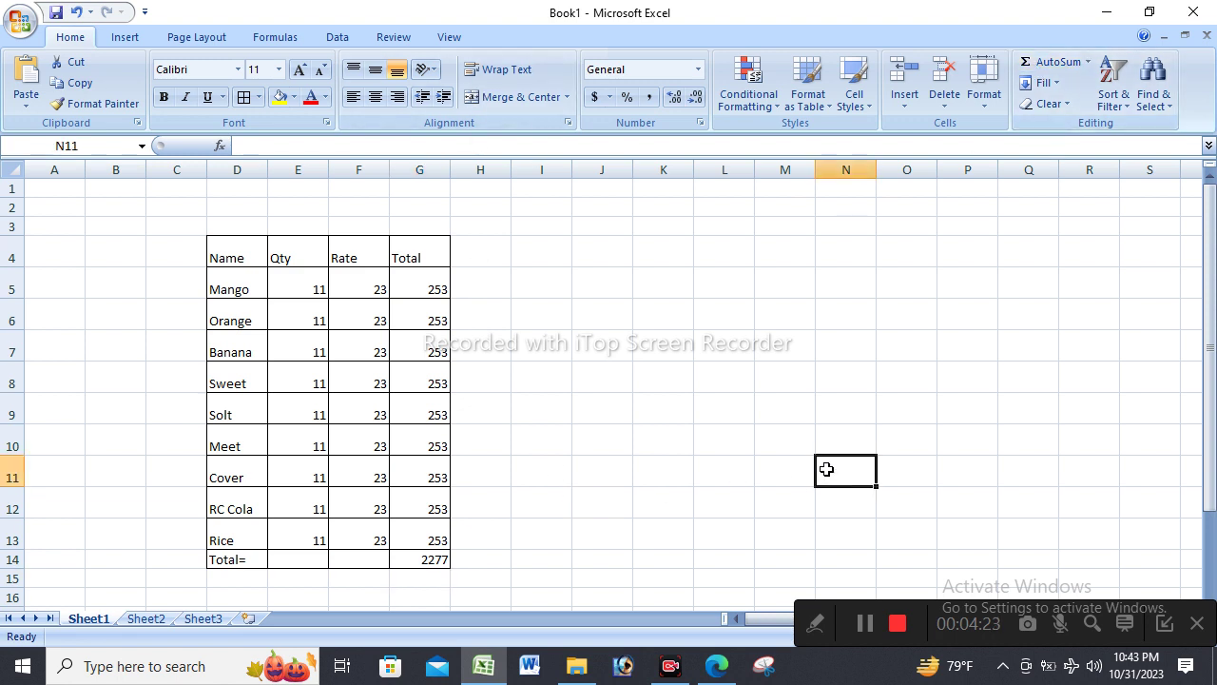
# Sum the Qty column E5:E13 in cell E14 with AutoSum.
pyautogui.click(301, 561)
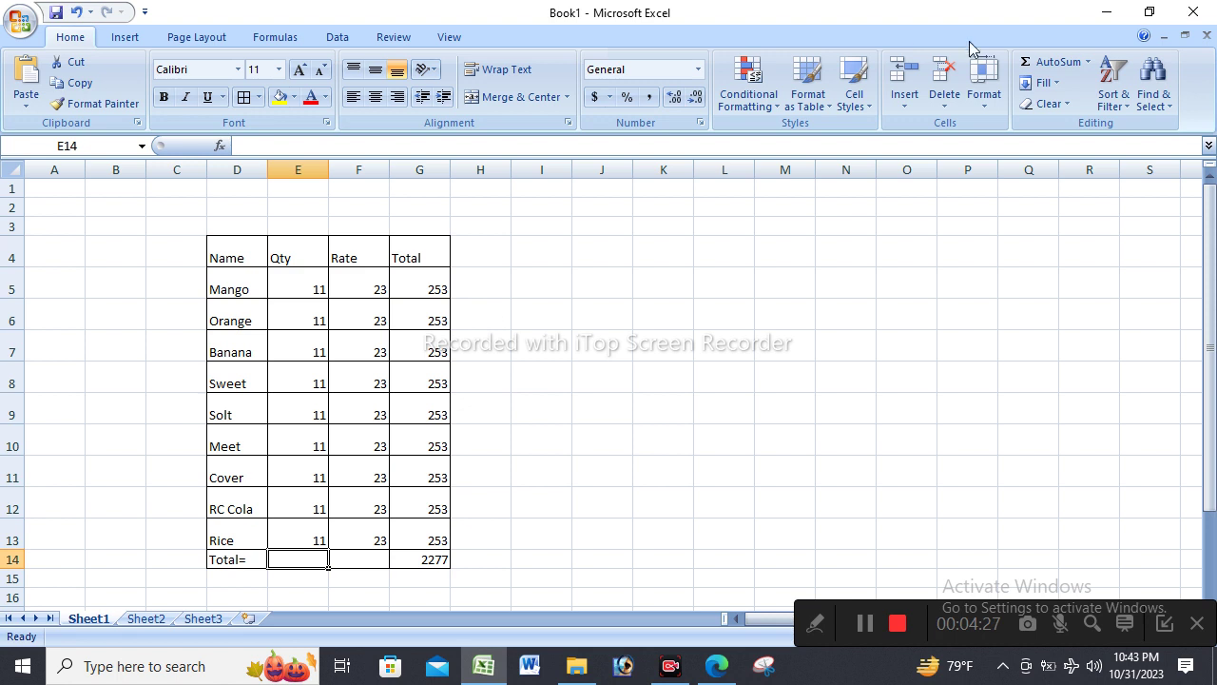
pyautogui.click(1060, 62)
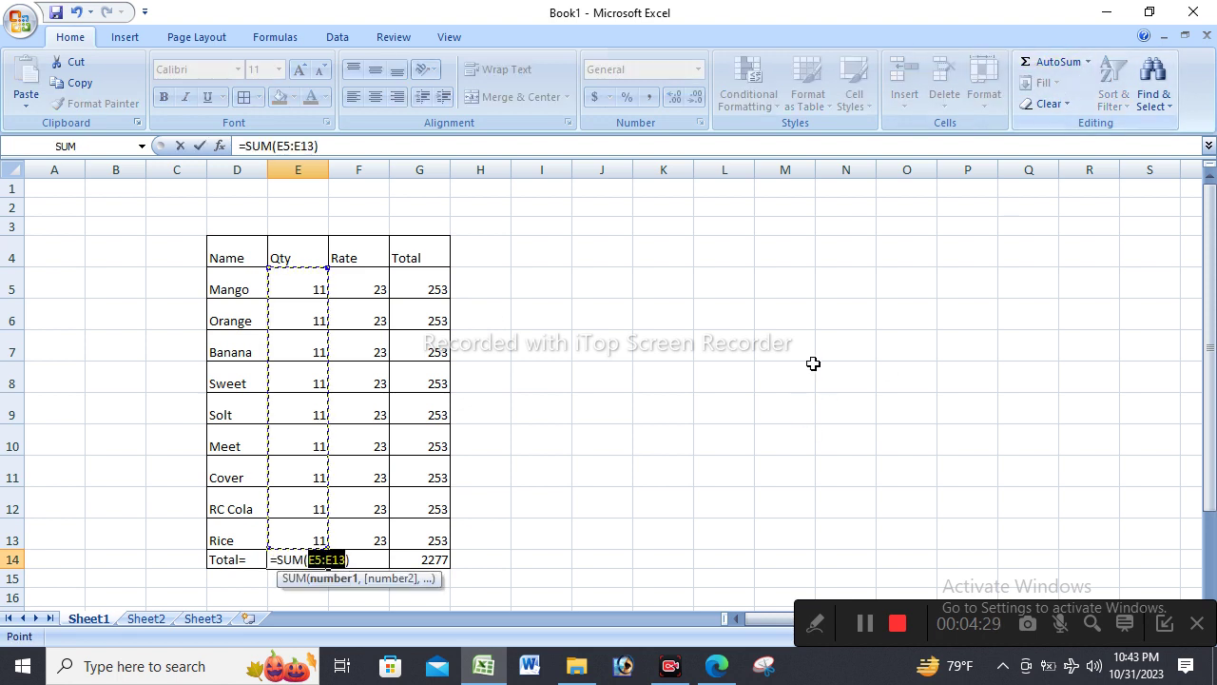
pyautogui.press('Return')
pyautogui.click(555, 297)
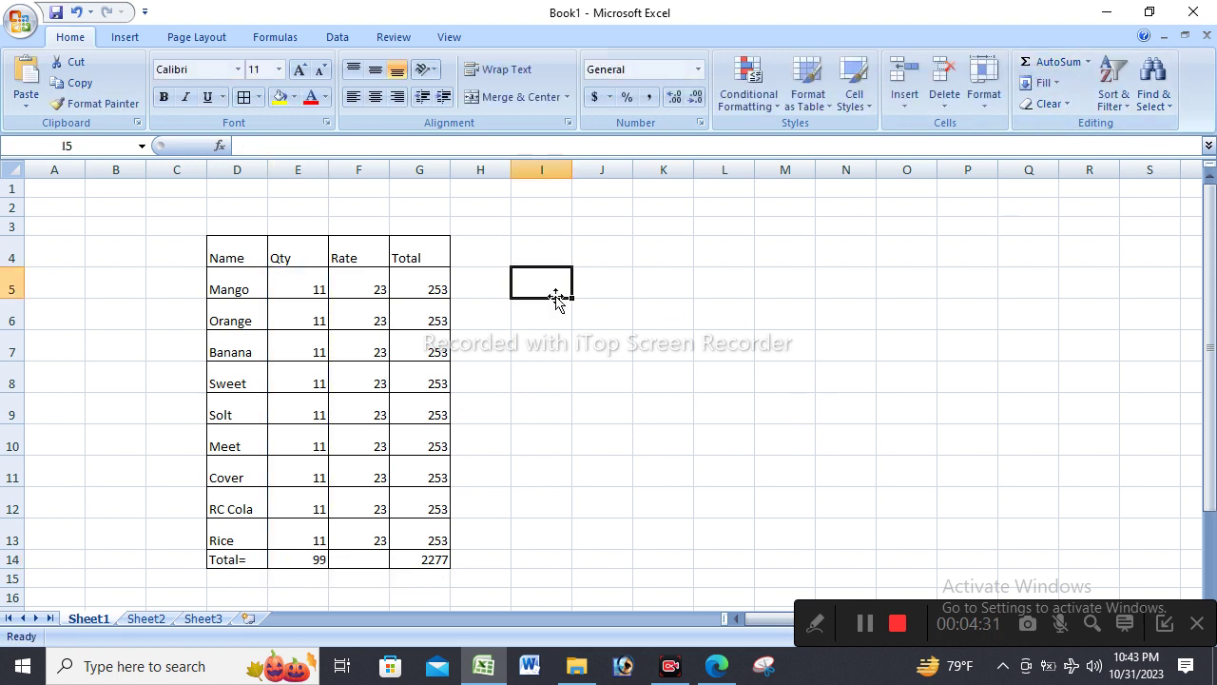
# Save the workbook in the Documents folder under the file name Book11 as an Excel Workbook.
pyautogui.click(55, 13)
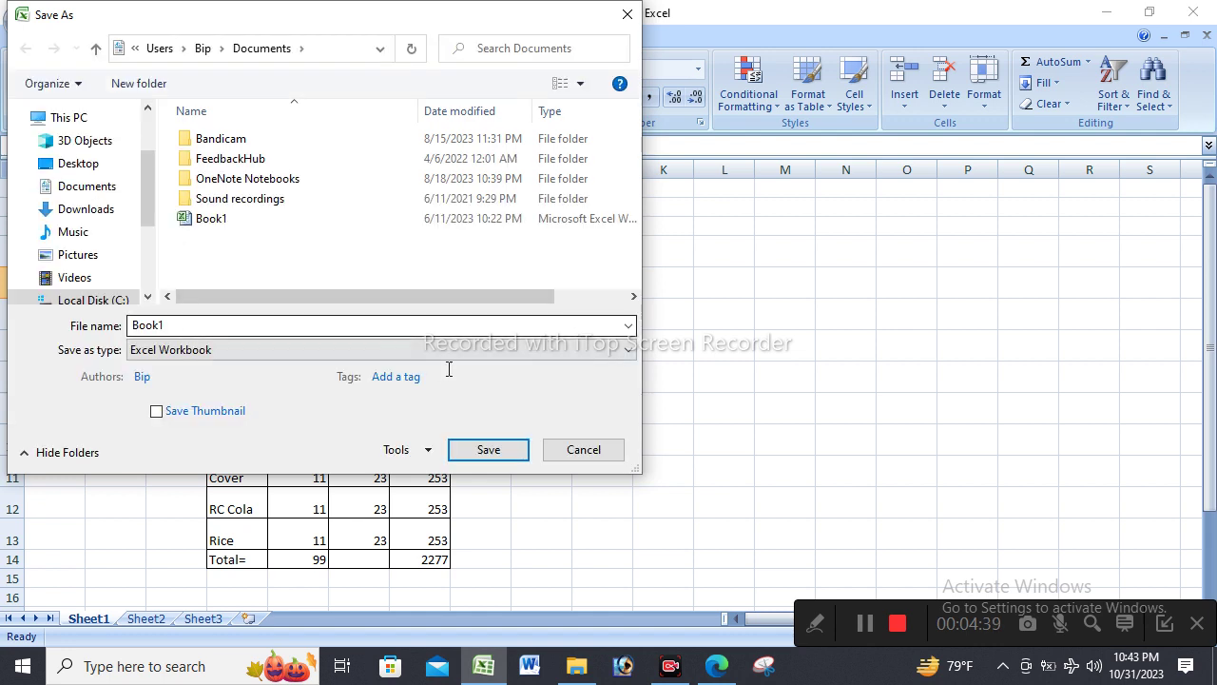
pyautogui.click(190, 326)
pyautogui.click(189, 325)
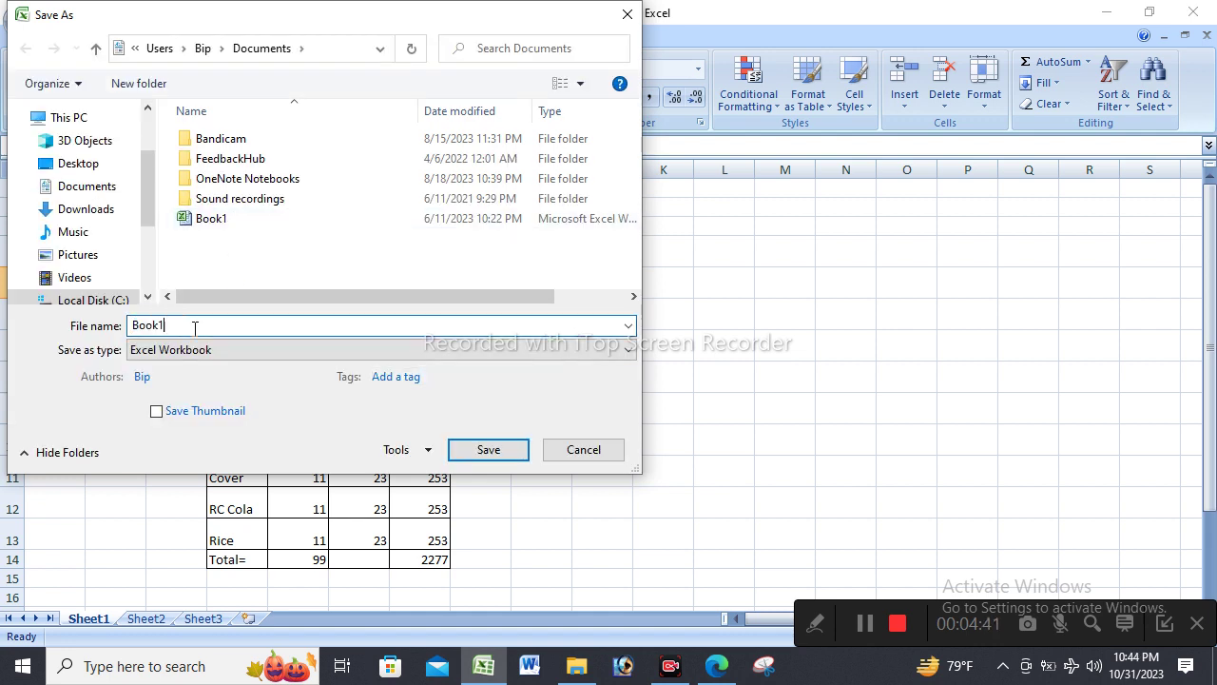
pyautogui.write('1')
pyautogui.click(489, 449)
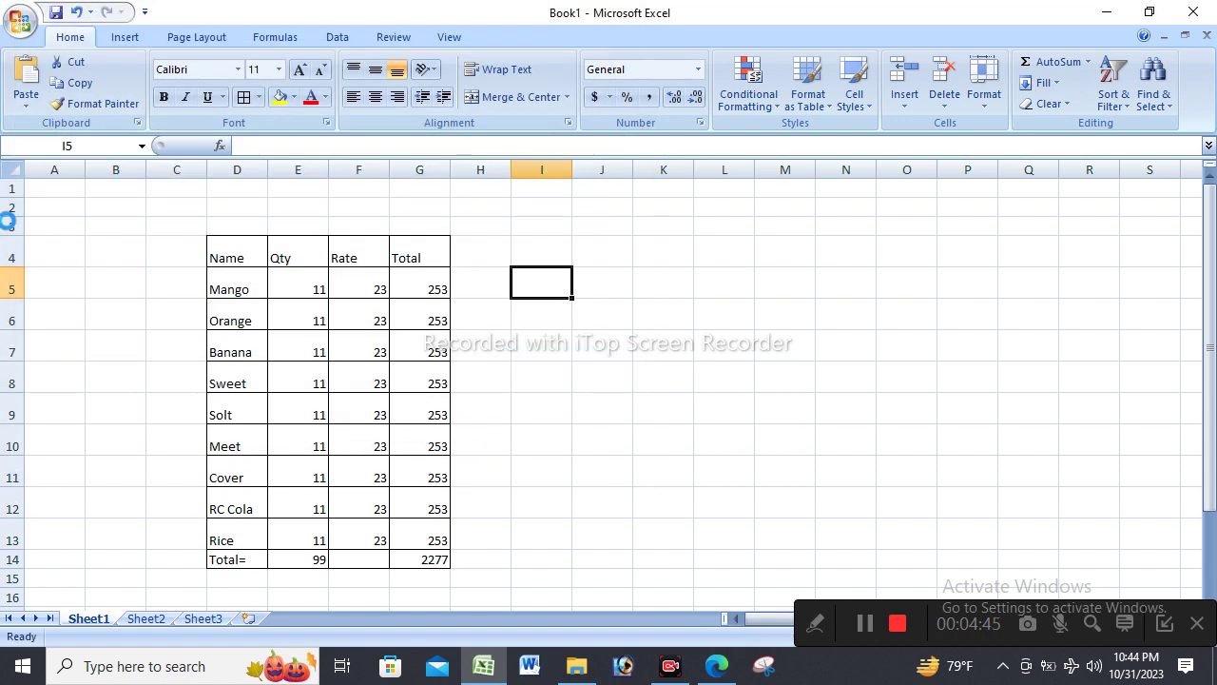
pyautogui.click(573, 358)
# Make the column headings in D4 to G4 bold and centre them horizontally and vertically.
pyautogui.moveTo(228, 251); pyautogui.dragTo(407, 244)
pyautogui.click(375, 97)
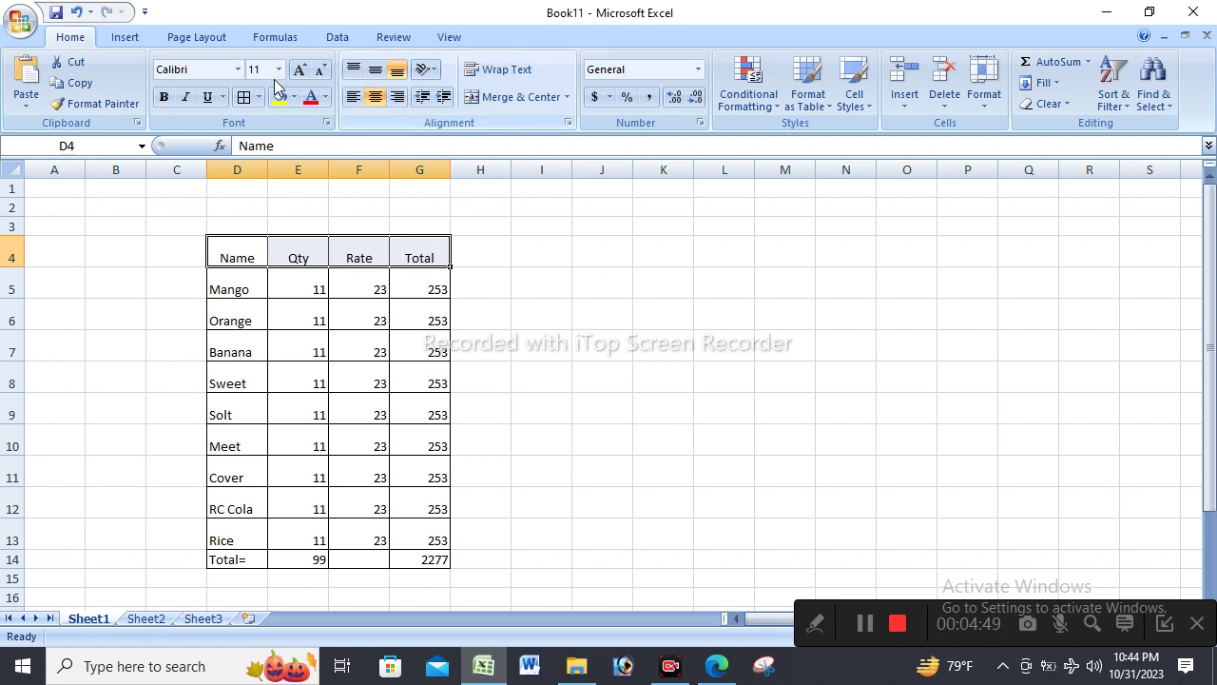
pyautogui.click(163, 98)
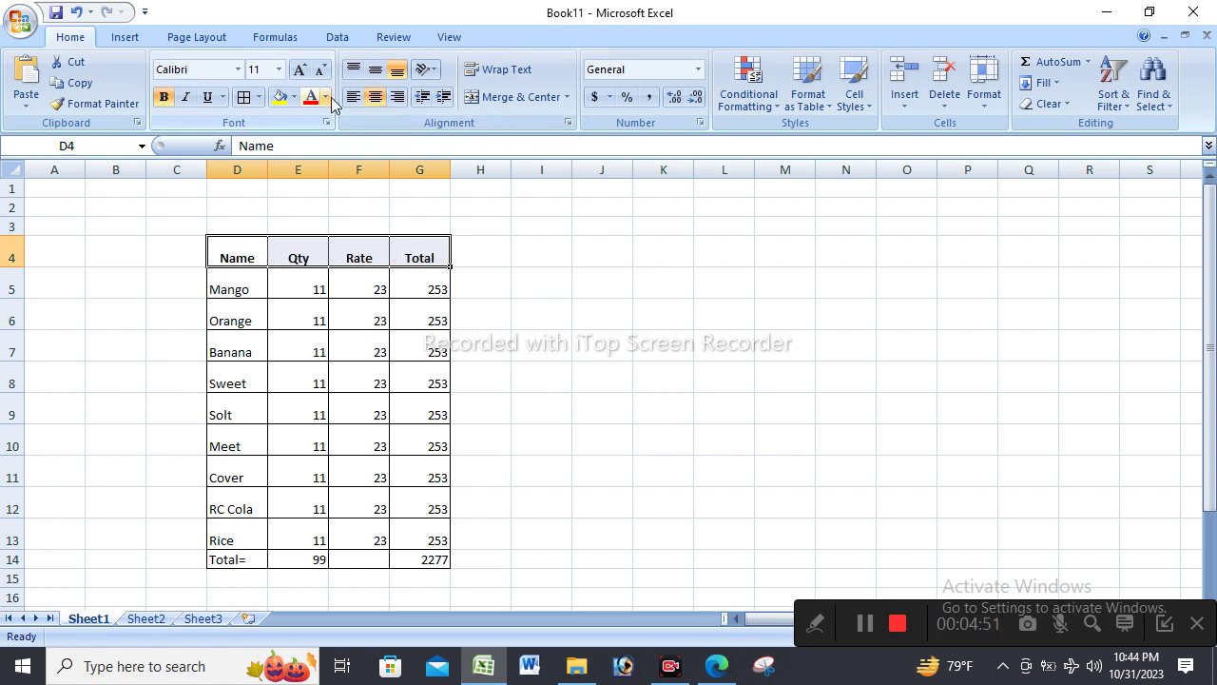
pyautogui.click(376, 70)
pyautogui.click(796, 312)
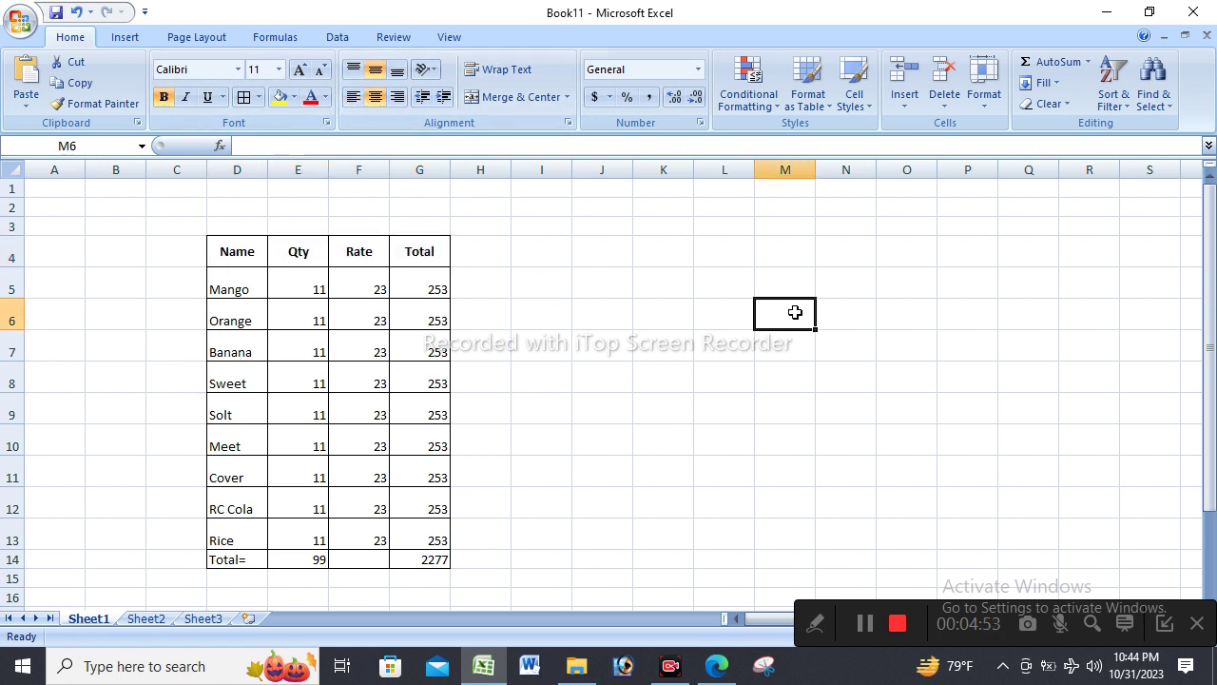
# Widen the Qty, Rate and Total columns to an equal width and make the Name column slightly wider.
pyautogui.click(298, 169)
pyautogui.moveTo(360, 170); pyautogui.dragTo(444, 171)
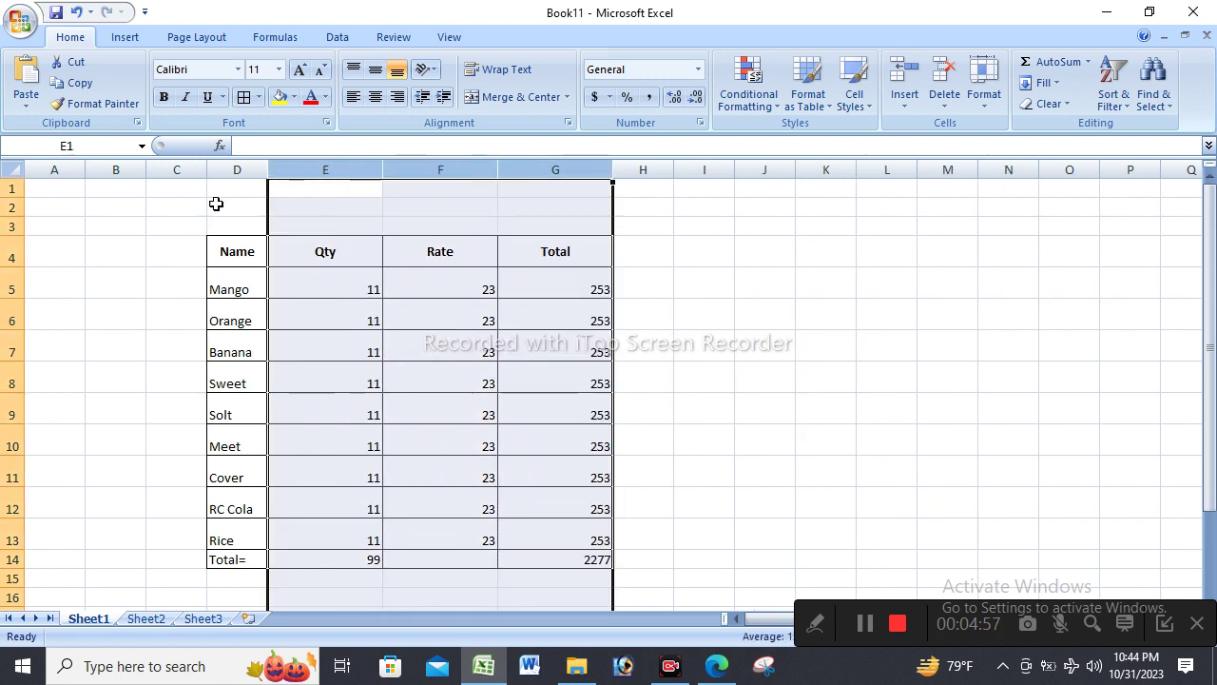
pyautogui.moveTo(267, 169); pyautogui.dragTo(282, 169)
pyautogui.click(366, 289)
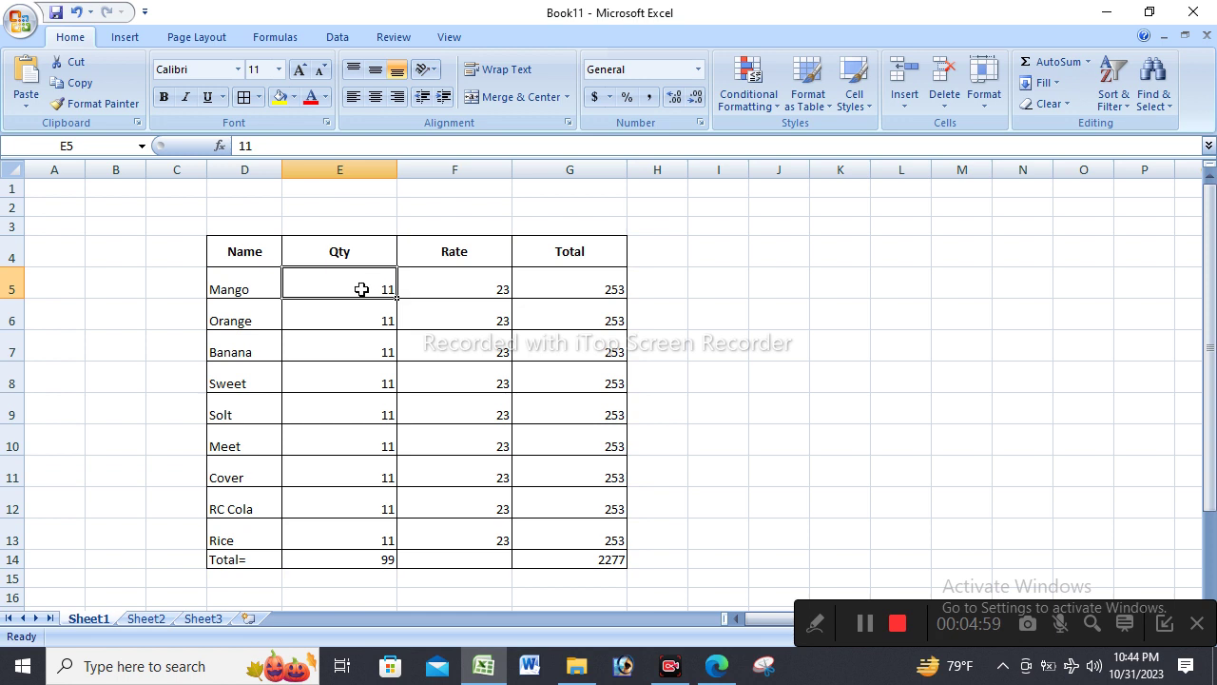
pyautogui.click(477, 348)
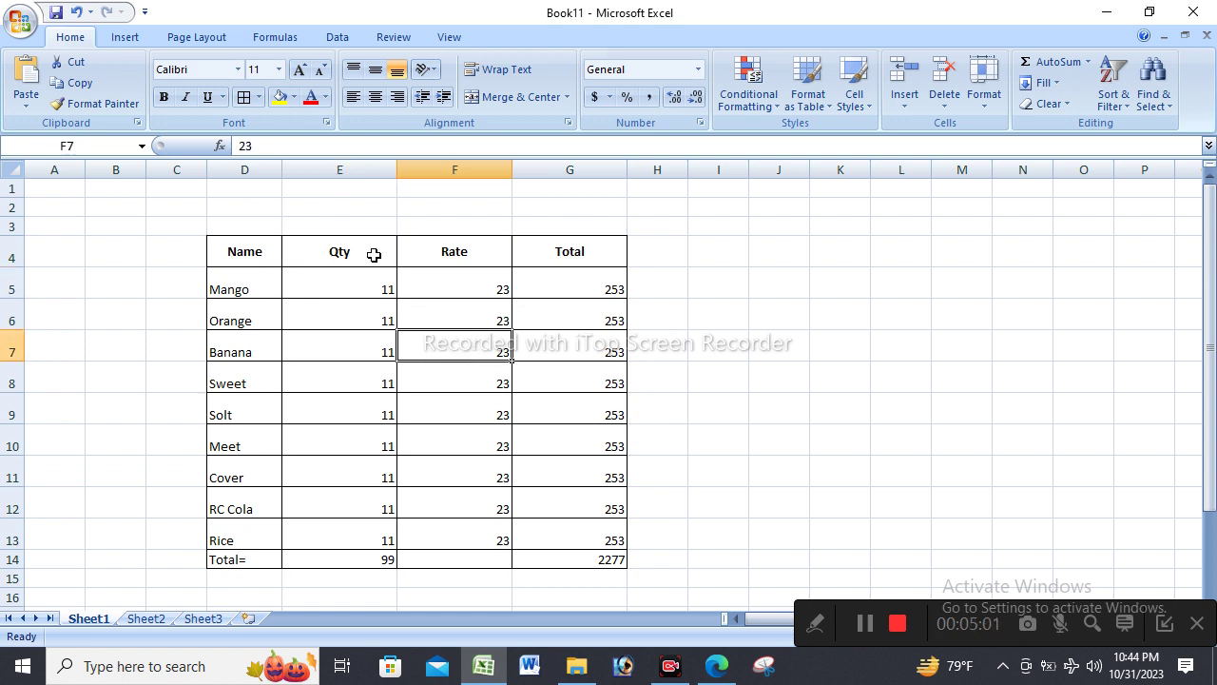
# Centre the Qty and Rate columns horizontally across cells E4 to F13.
pyautogui.click(341, 250)
pyautogui.moveTo(341, 250); pyautogui.dragTo(491, 538)
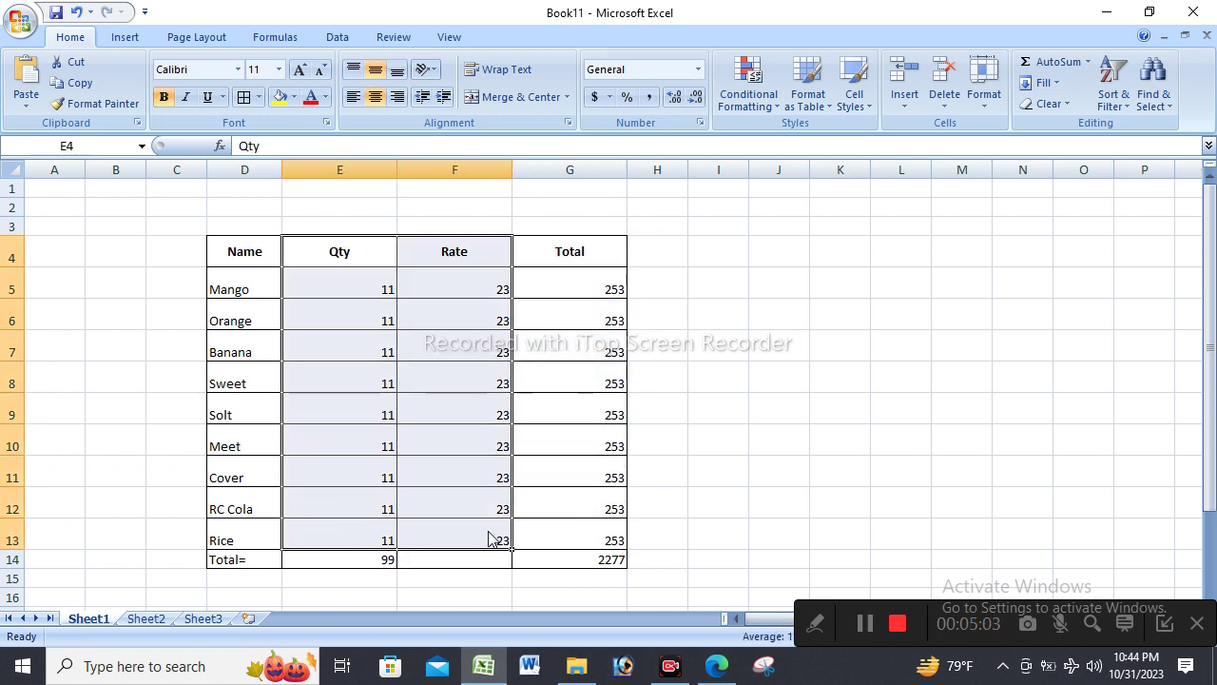
pyautogui.click(380, 100)
pyautogui.click(379, 101)
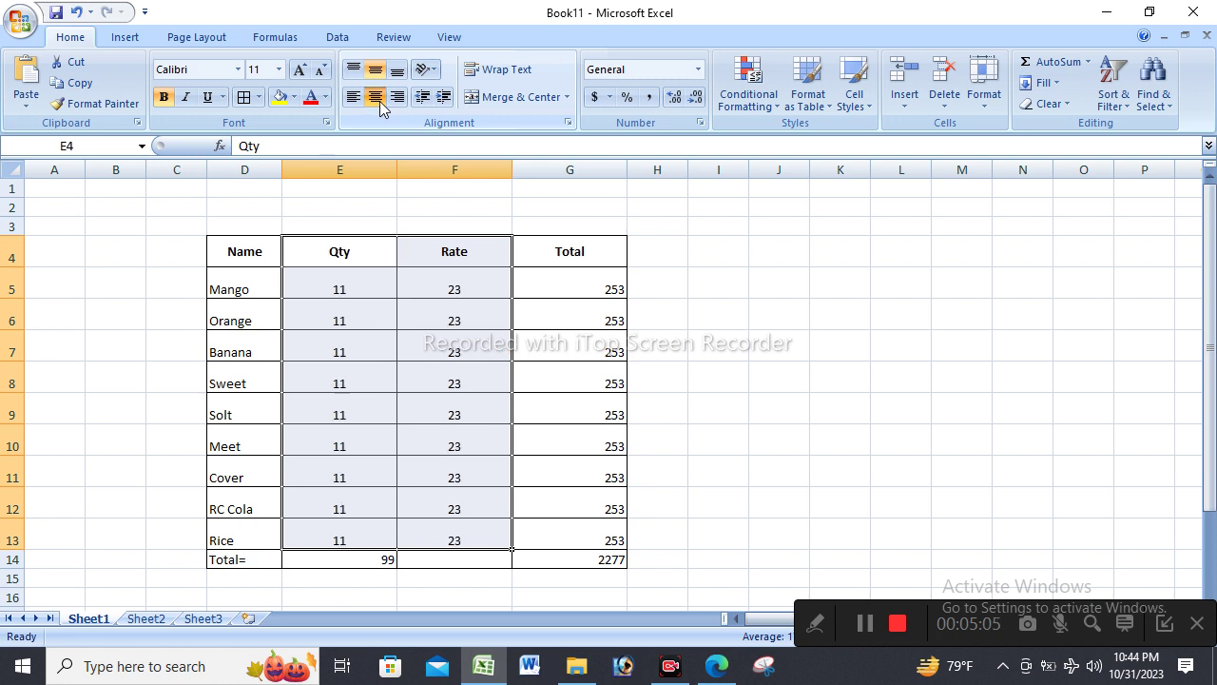
pyautogui.click(764, 290)
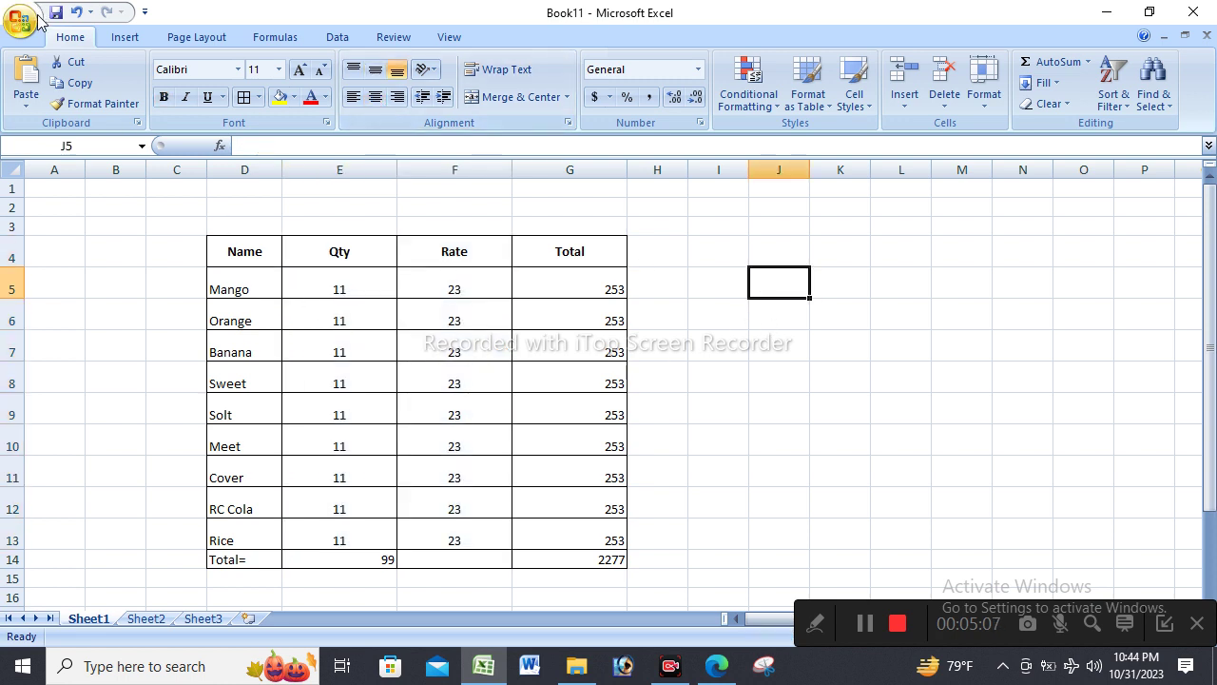
pyautogui.click(850, 437)
# Clear all the Qty and Rate values in cells E5 to F13, keeping the headings and Total formulas.
pyautogui.moveTo(332, 279); pyautogui.dragTo(430, 518)
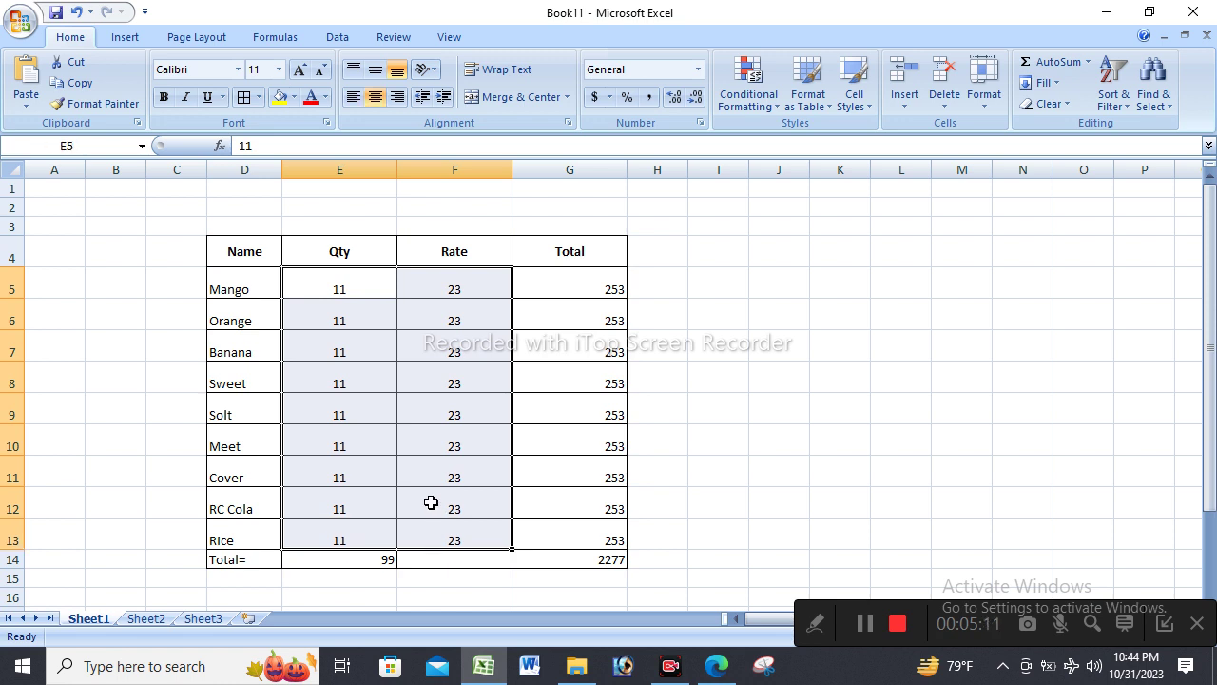
pyautogui.press('BackSpace')
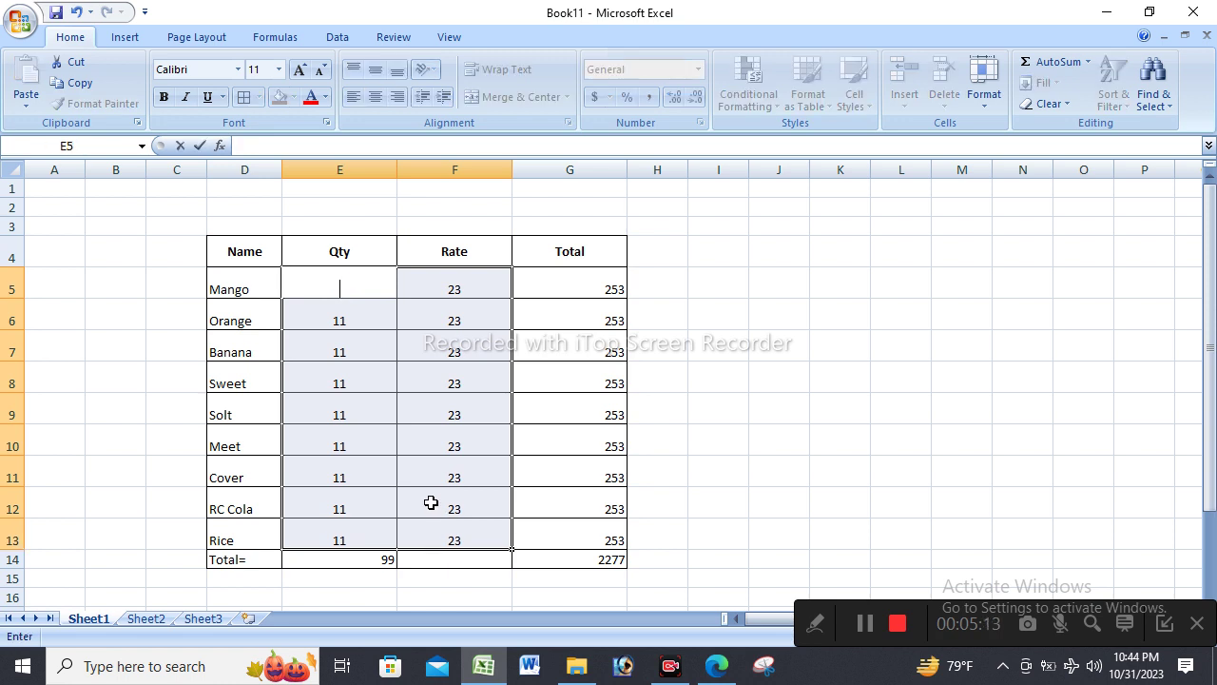
pyautogui.click(1024, 473)
pyautogui.moveTo(331, 282); pyautogui.dragTo(427, 528)
pyautogui.press('Delete')
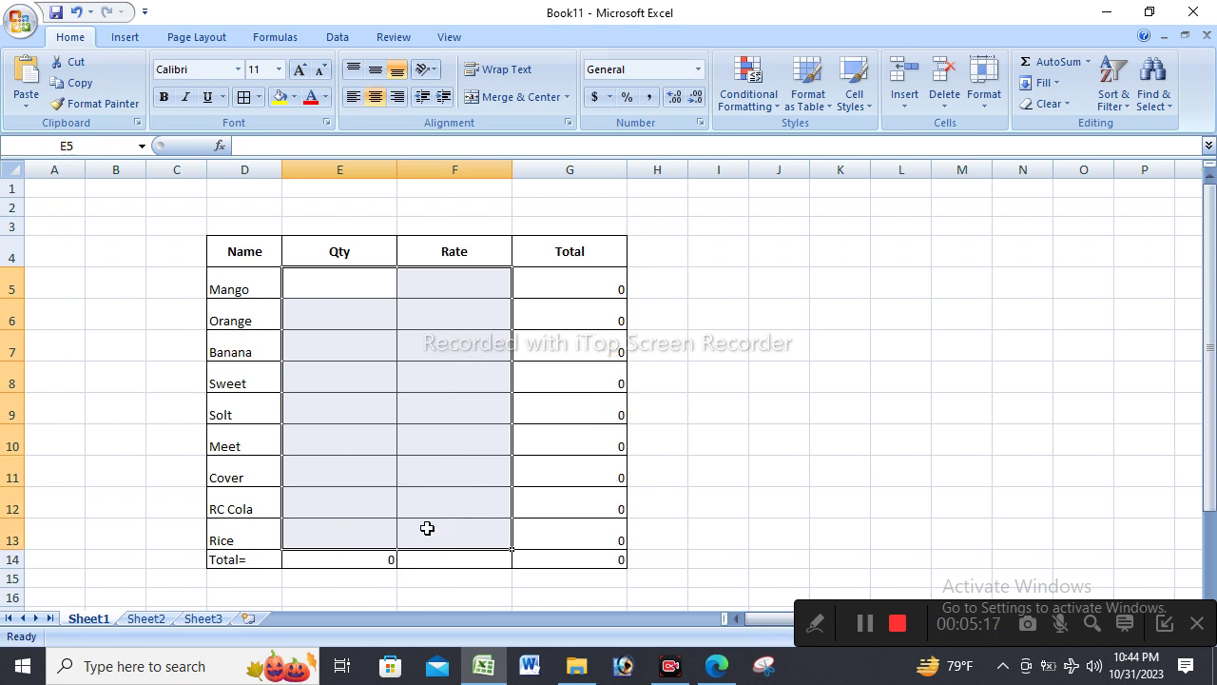
pyautogui.click(856, 415)
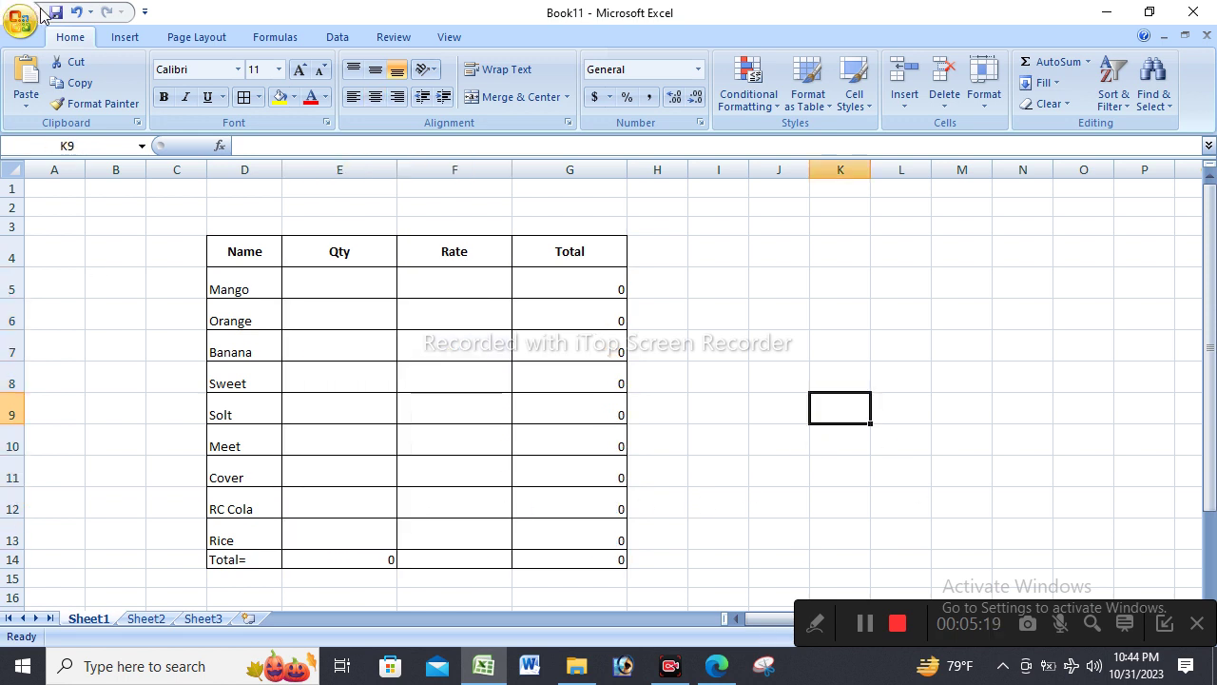
# Check the formula in the Mango row's Total cell G5 without changing it.
pyautogui.click(987, 305)
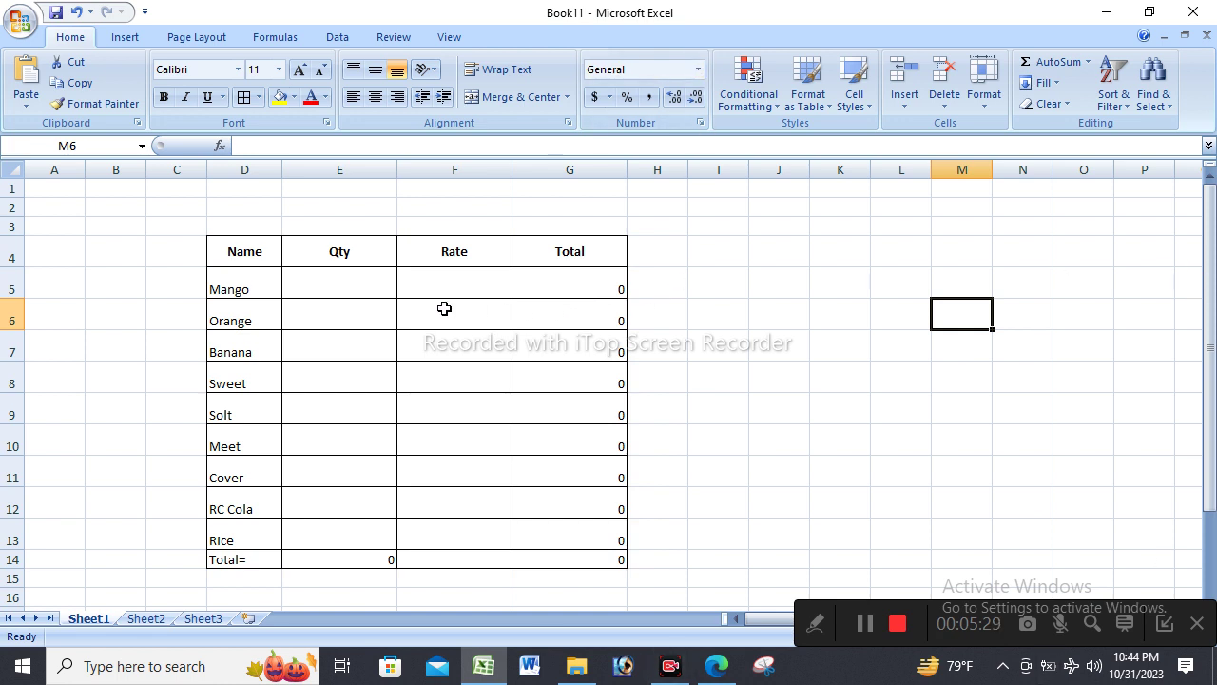
pyautogui.doubleClick(607, 287)
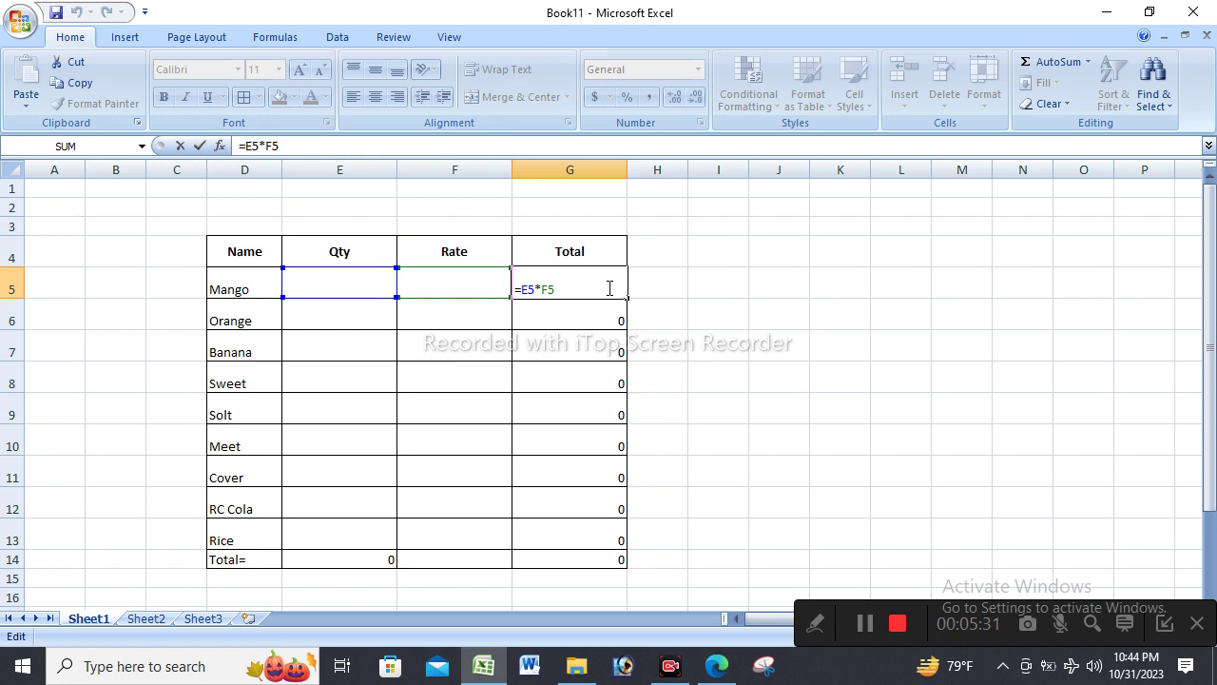
pyautogui.press('Return')
pyautogui.click(826, 345)
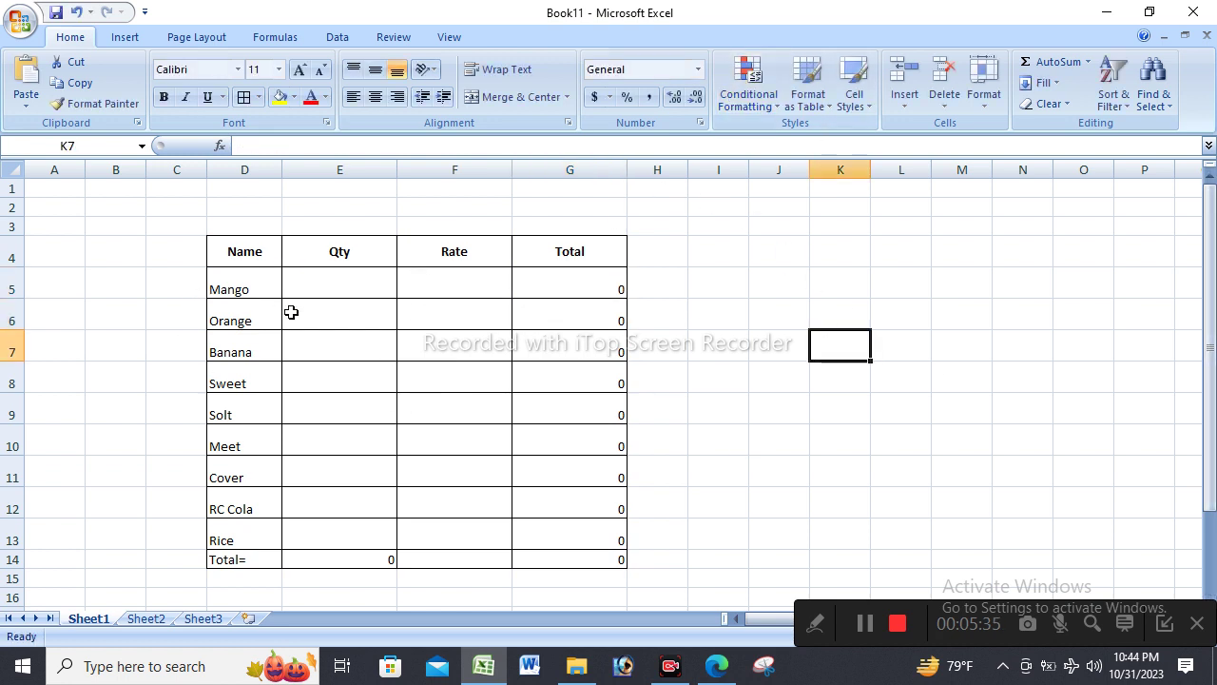
# Enter a quantity of 12000 and a rate of 10 for Mango in cells E5 and F5.
pyautogui.click(340, 291)
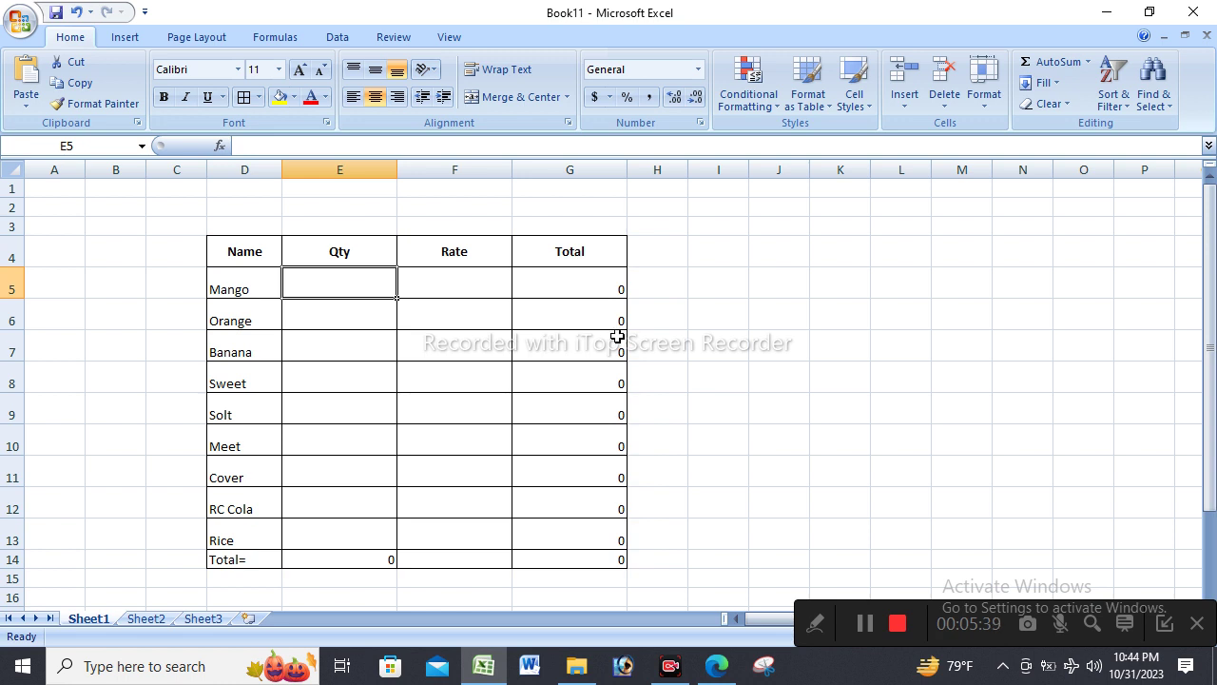
pyautogui.write('12')
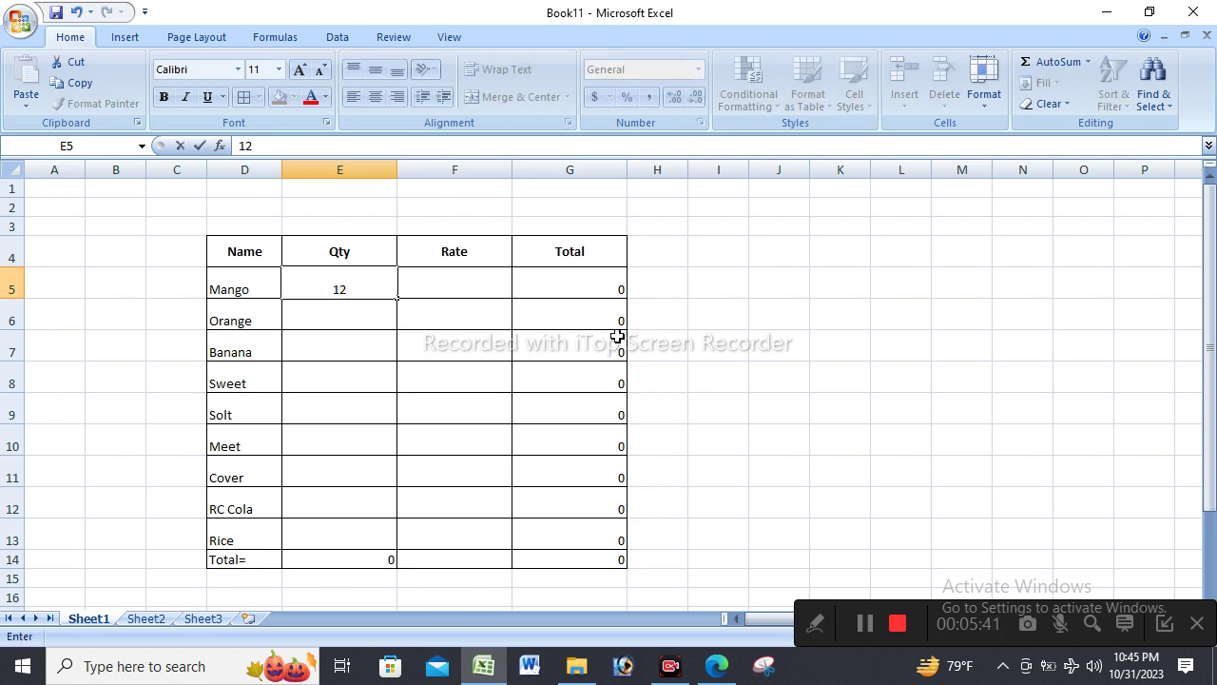
pyautogui.write('000')
pyautogui.click(450, 295)
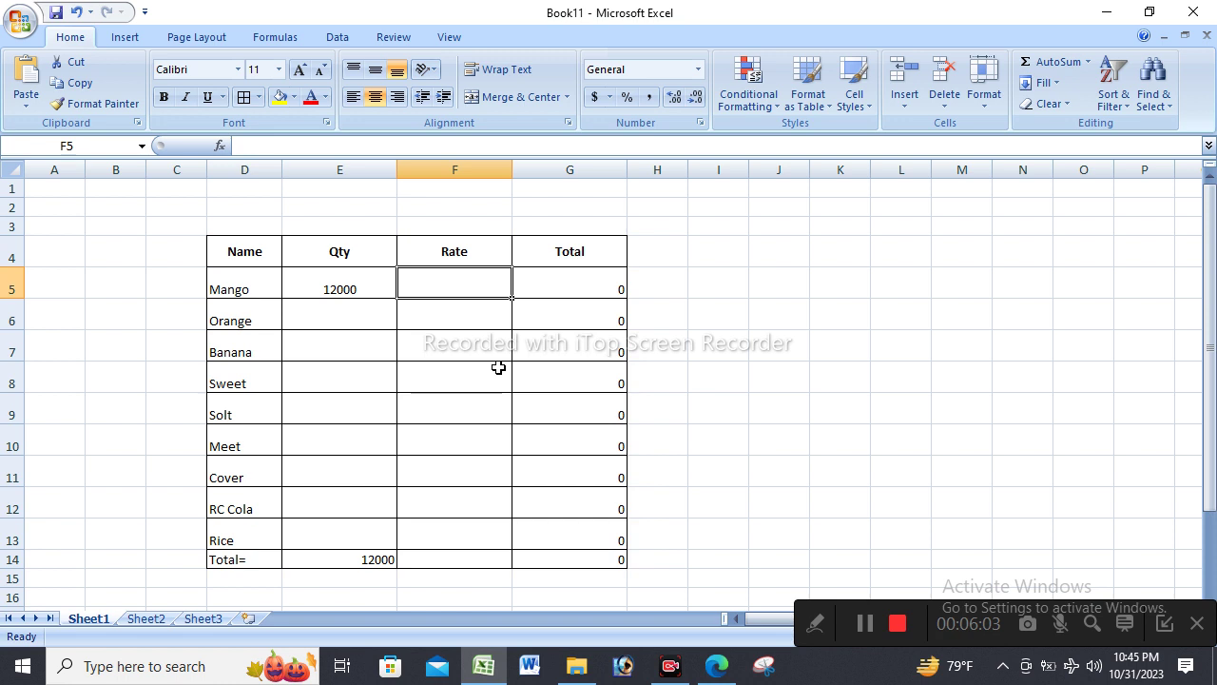
pyautogui.write('10')
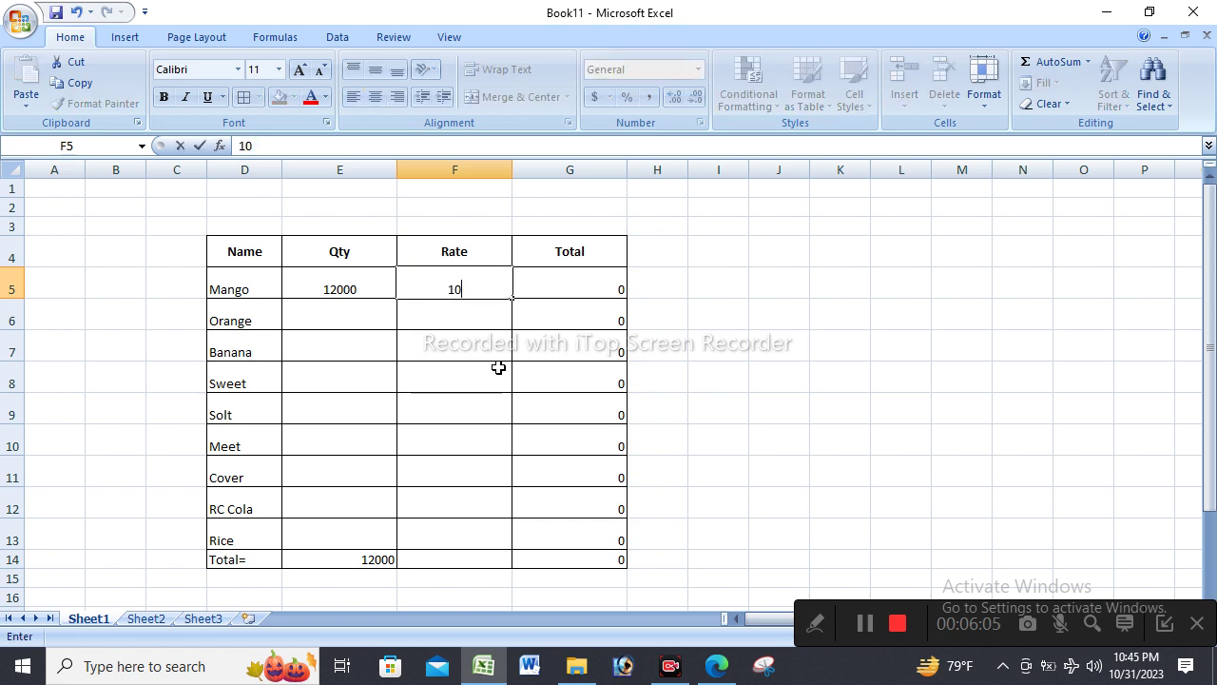
pyautogui.click(498, 367)
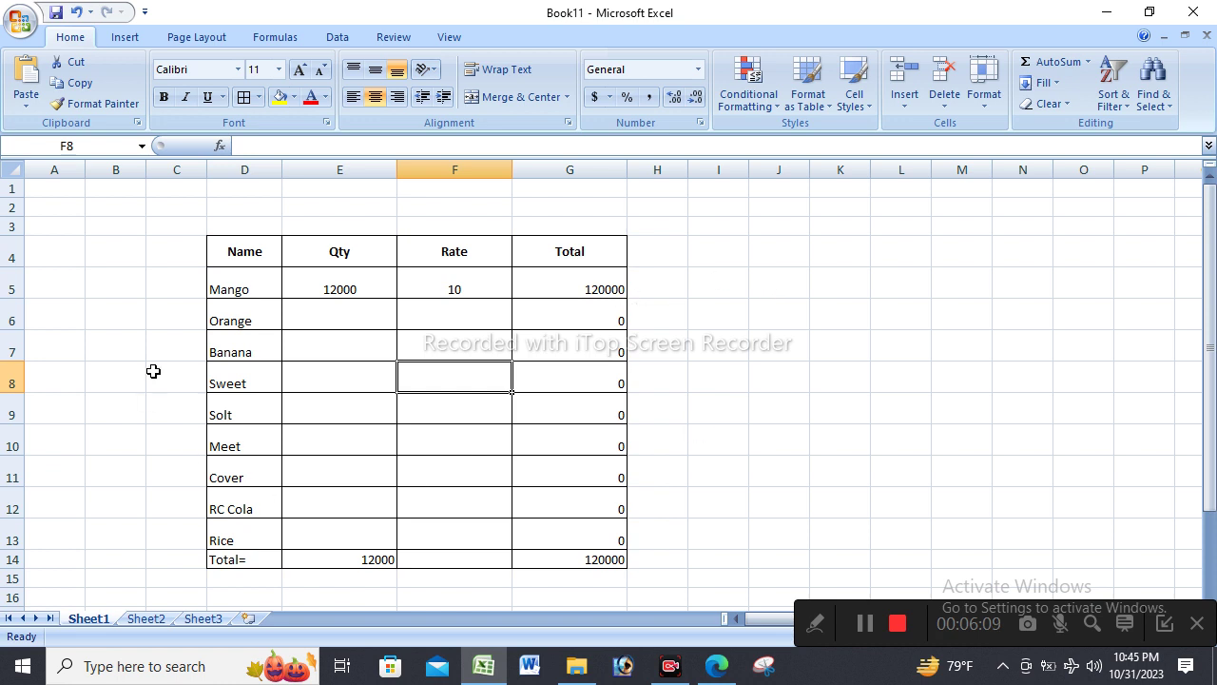
# Enter a quantity of 3000 and a rate of 70 for Orange in cells E6 and F6.
pyautogui.click(332, 321)
pyautogui.write('300')
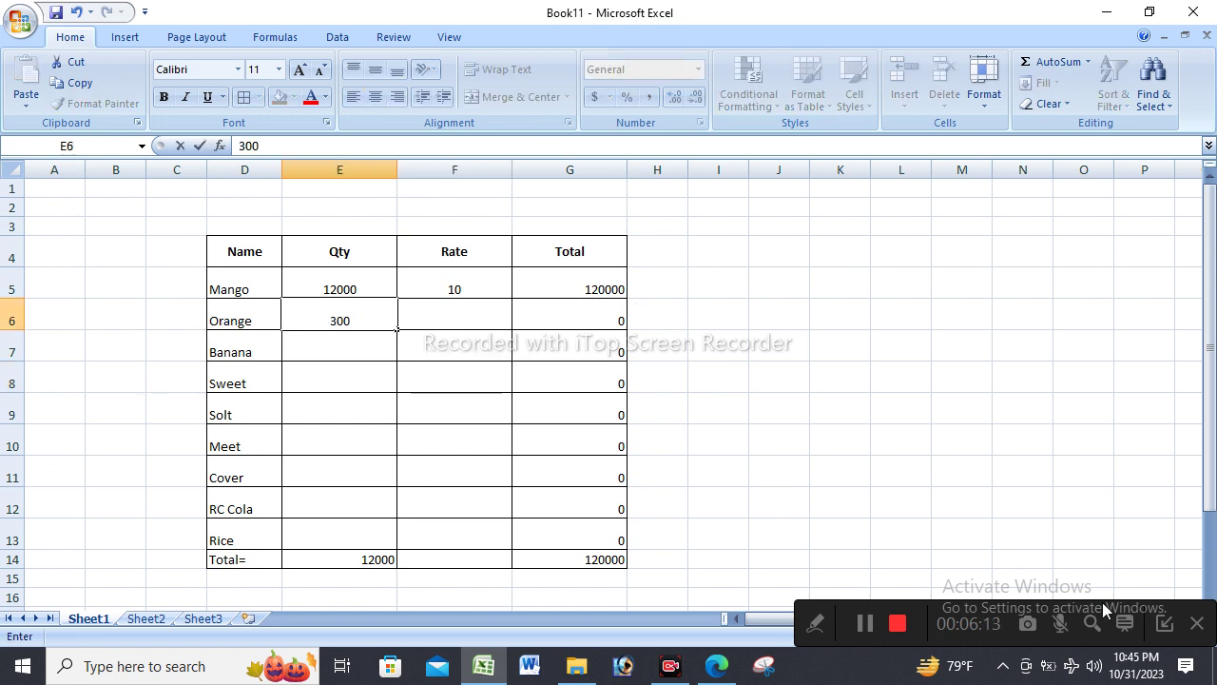
pyautogui.write('0')
pyautogui.click(453, 384)
pyautogui.click(469, 317)
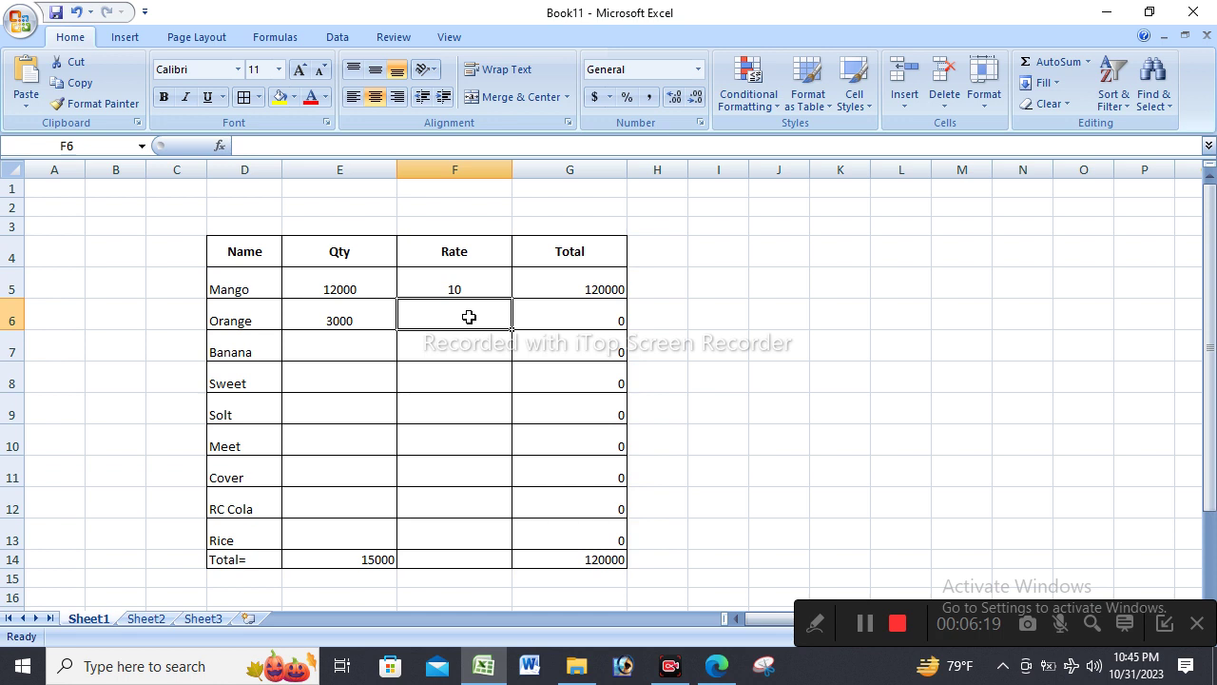
pyautogui.write('7')
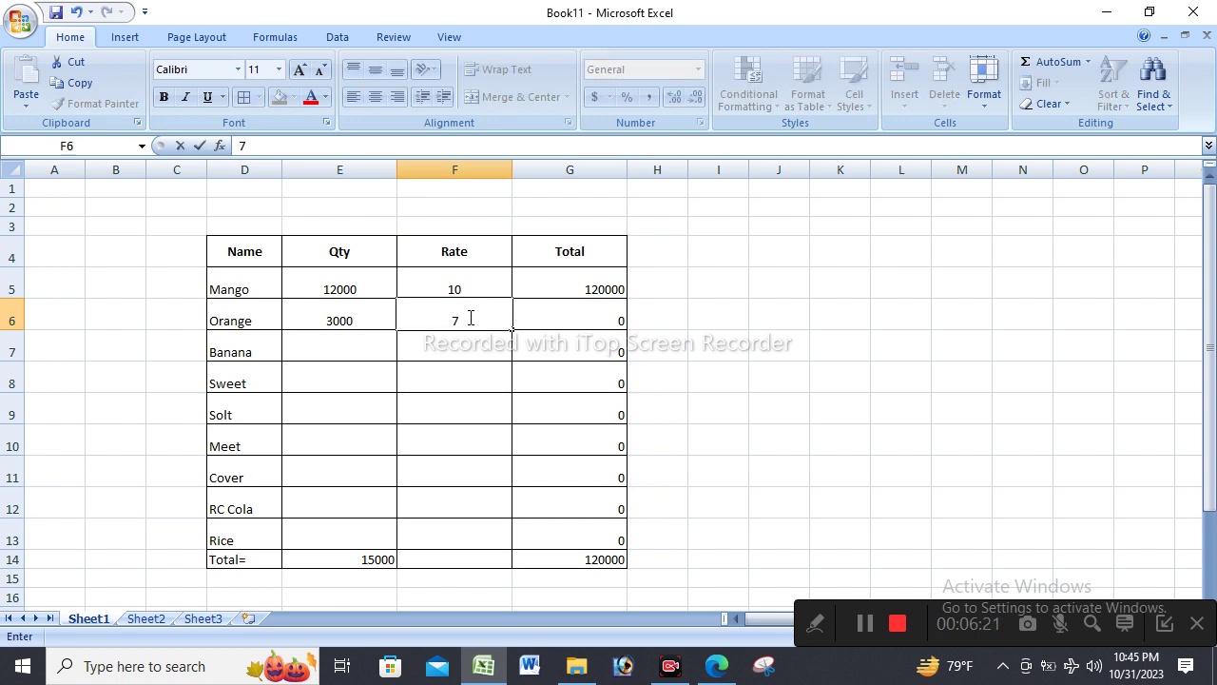
pyautogui.write('0')
pyautogui.click(482, 387)
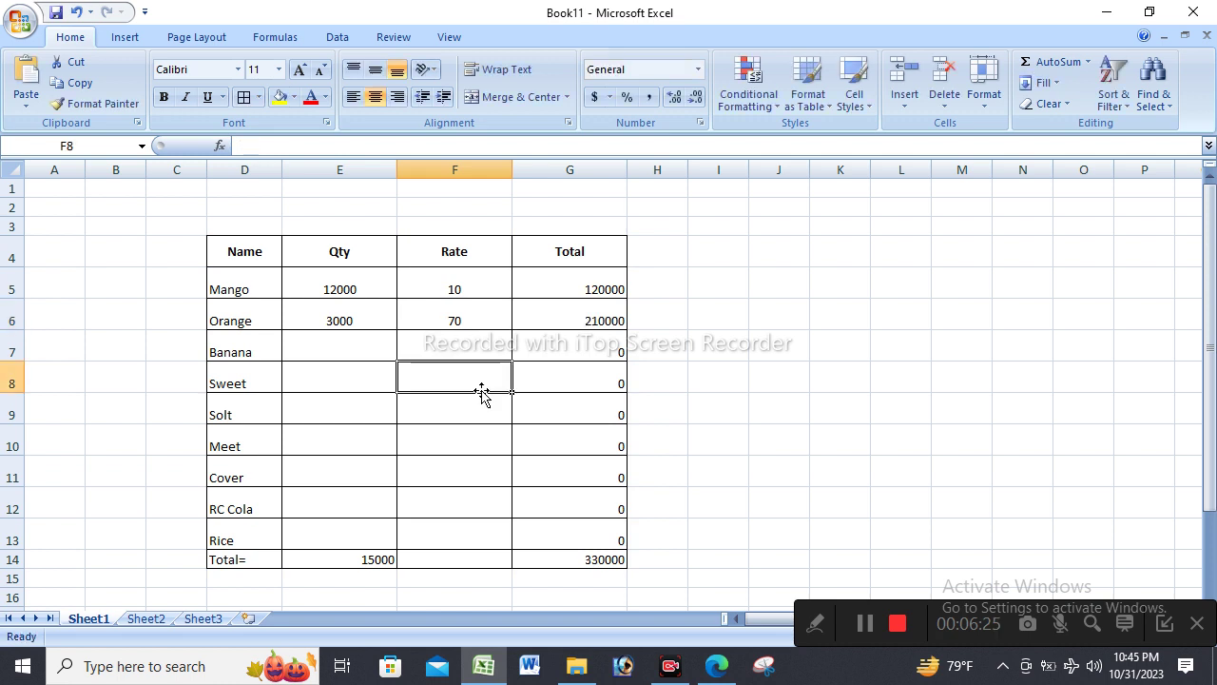
# Enter a quantity of 5000 and a rate of 8 for Banana in cells E7 and F7.
pyautogui.click(342, 351)
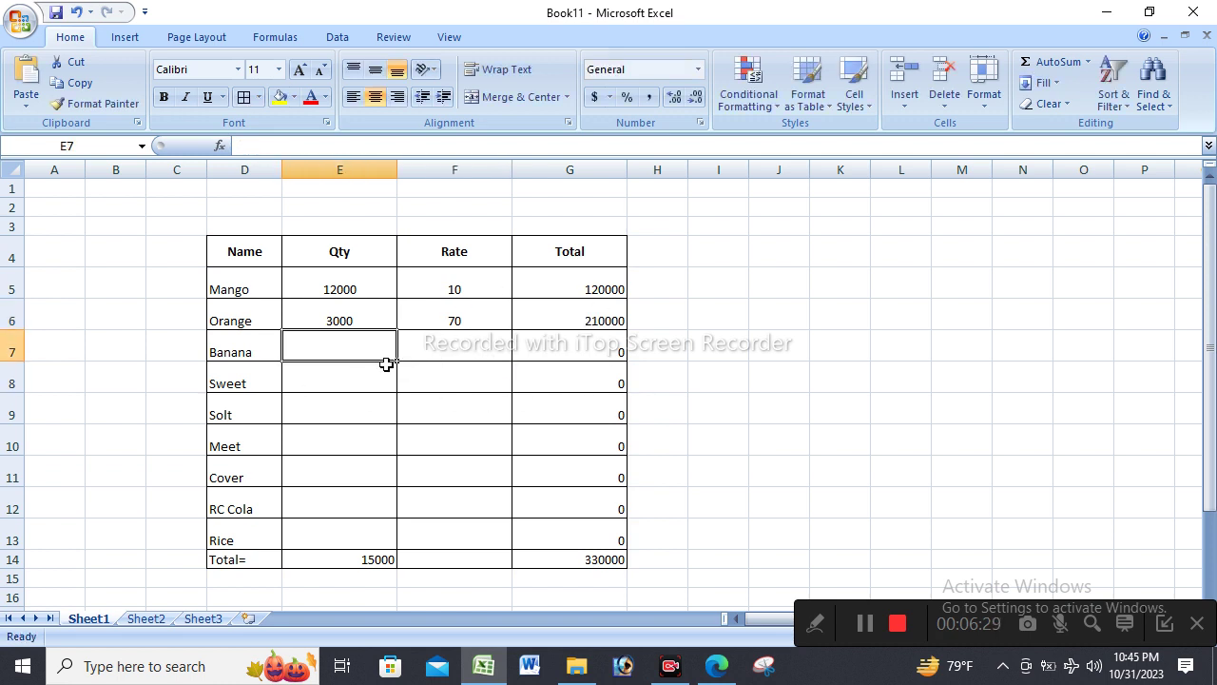
pyautogui.write('5000')
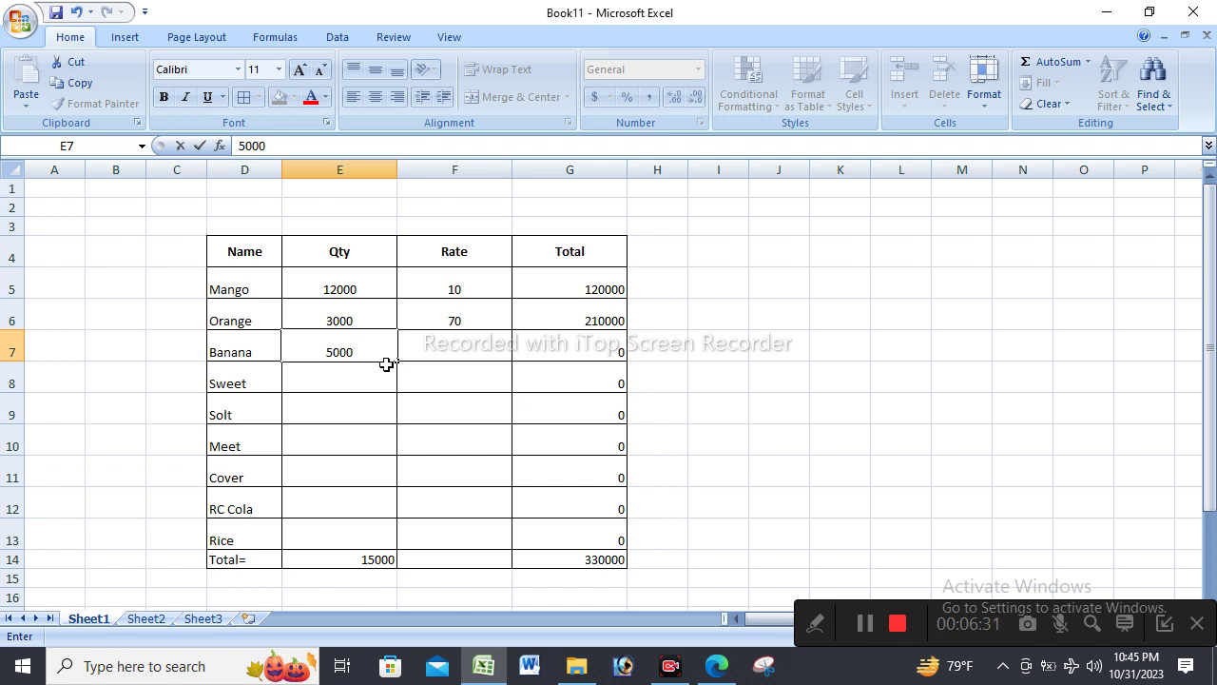
pyautogui.click(487, 349)
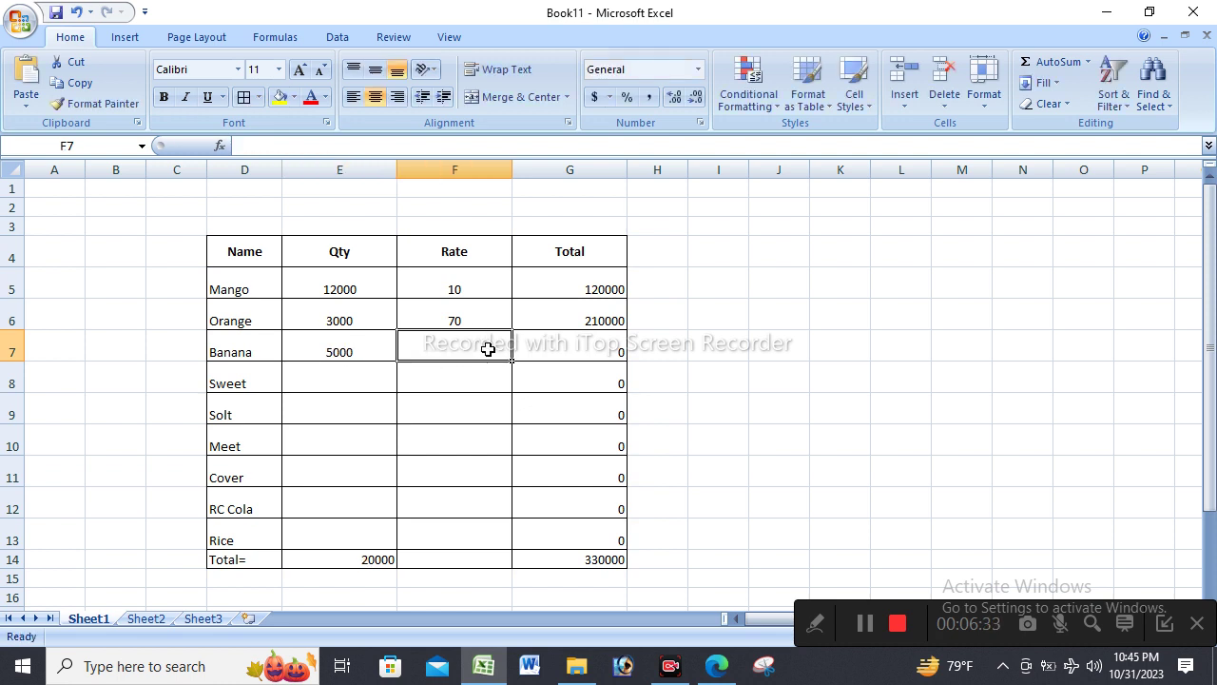
pyautogui.write('40')
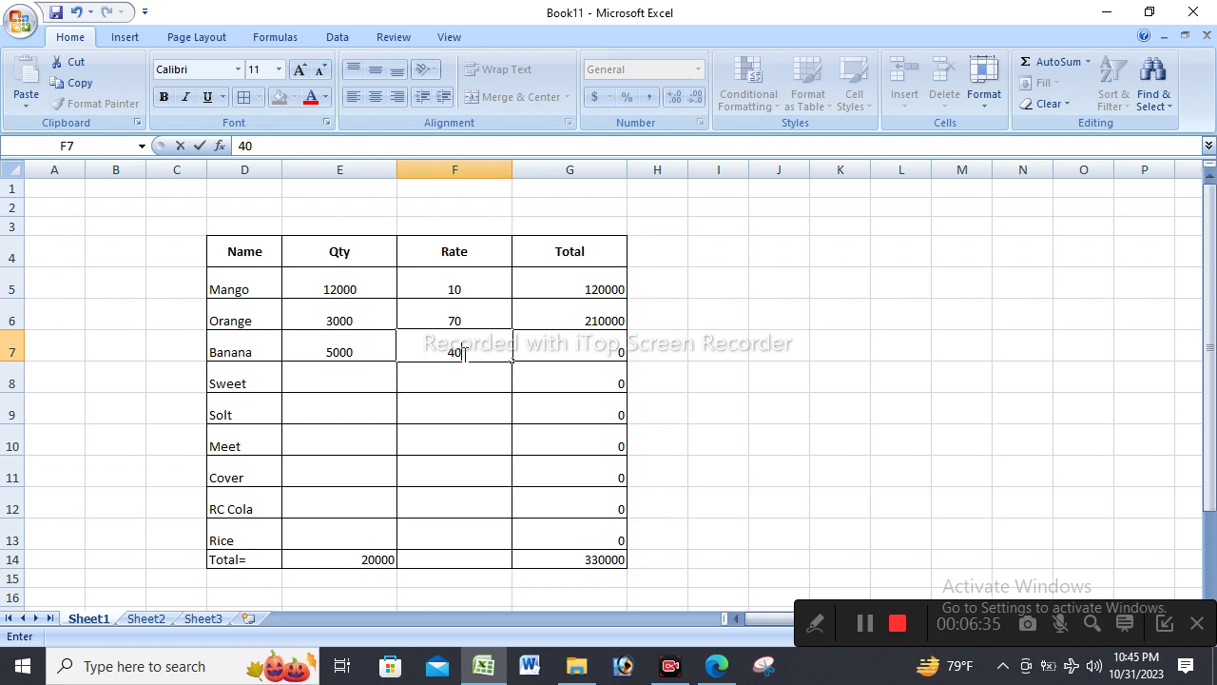
pyautogui.moveTo(464, 352); pyautogui.dragTo(400, 348)
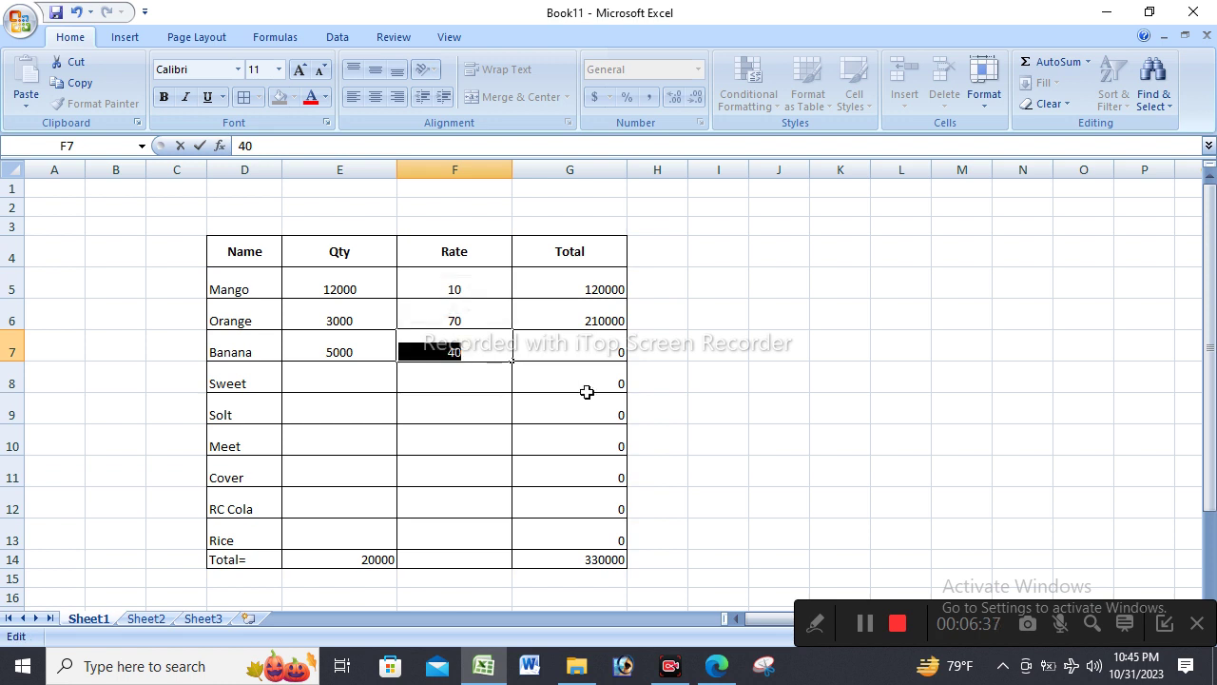
pyautogui.write('8')
pyautogui.click(541, 432)
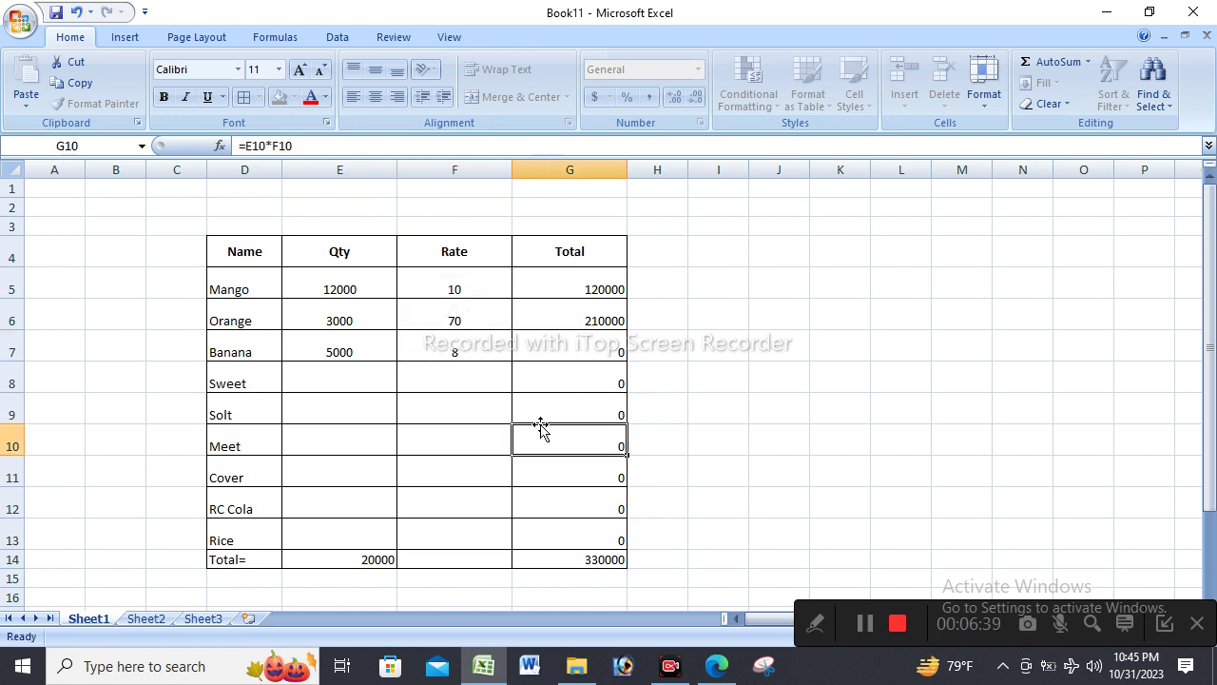
# Enter a quantity of 5555 and a rate of 80 for Sweet in cells E8 and F8.
pyautogui.click(326, 385)
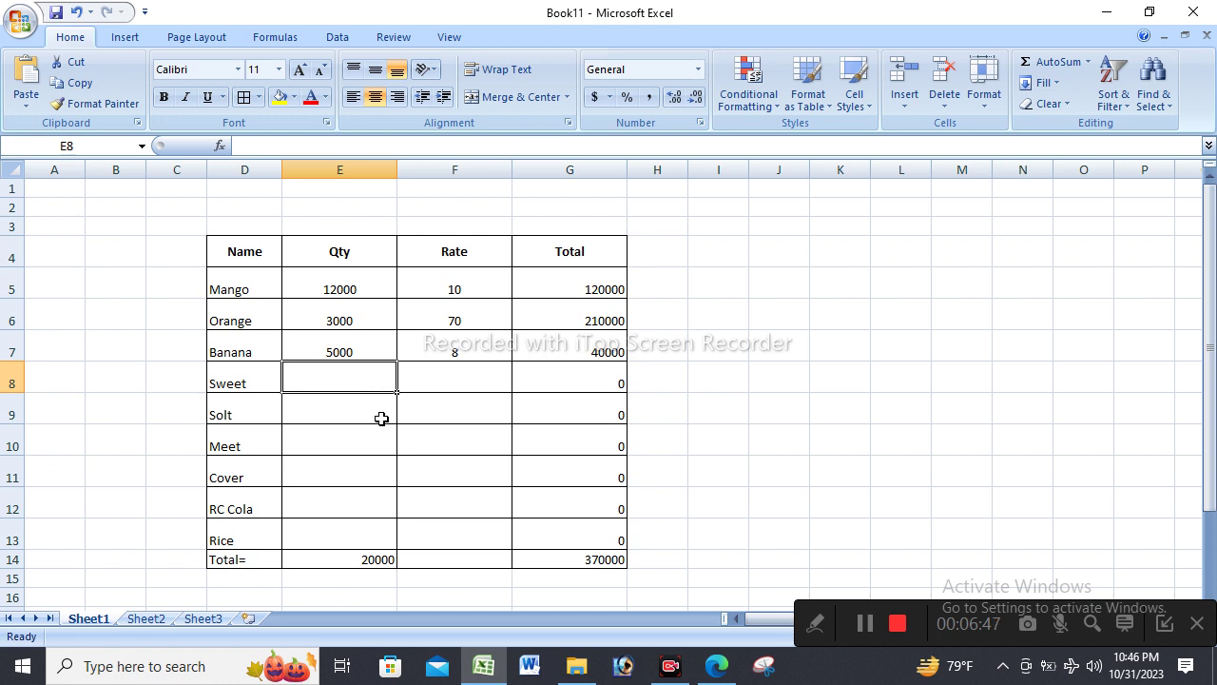
pyautogui.write('5555')
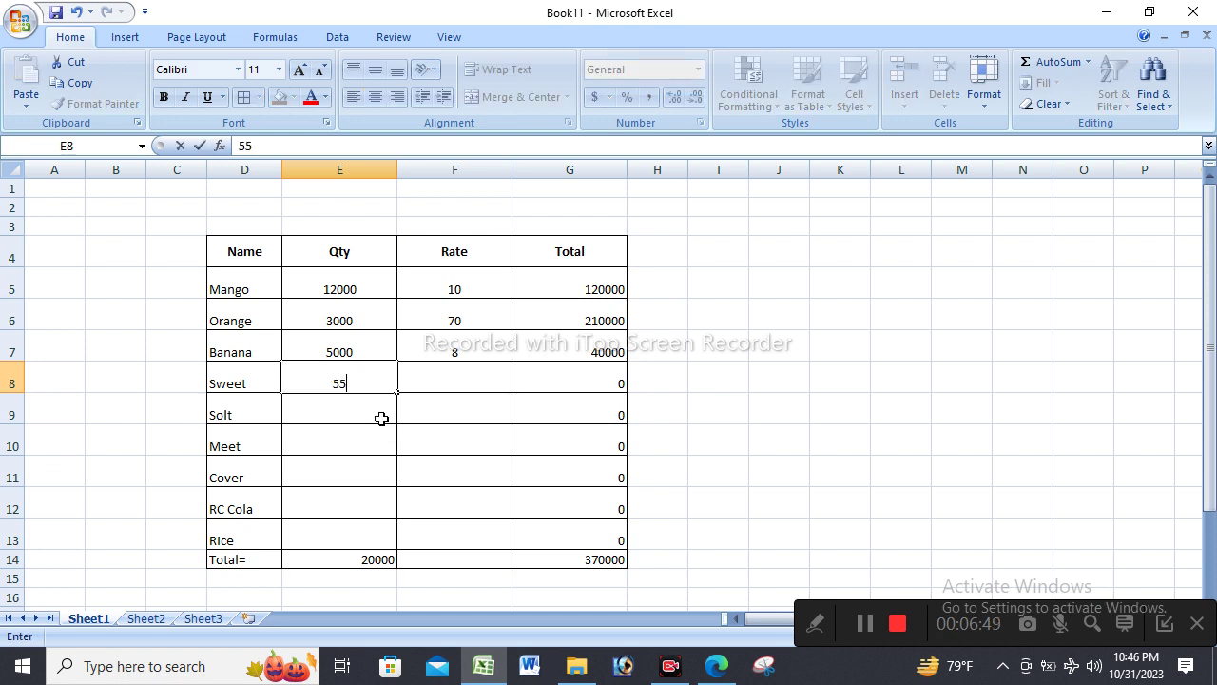
pyautogui.click(451, 403)
pyautogui.click(455, 373)
pyautogui.write('8')
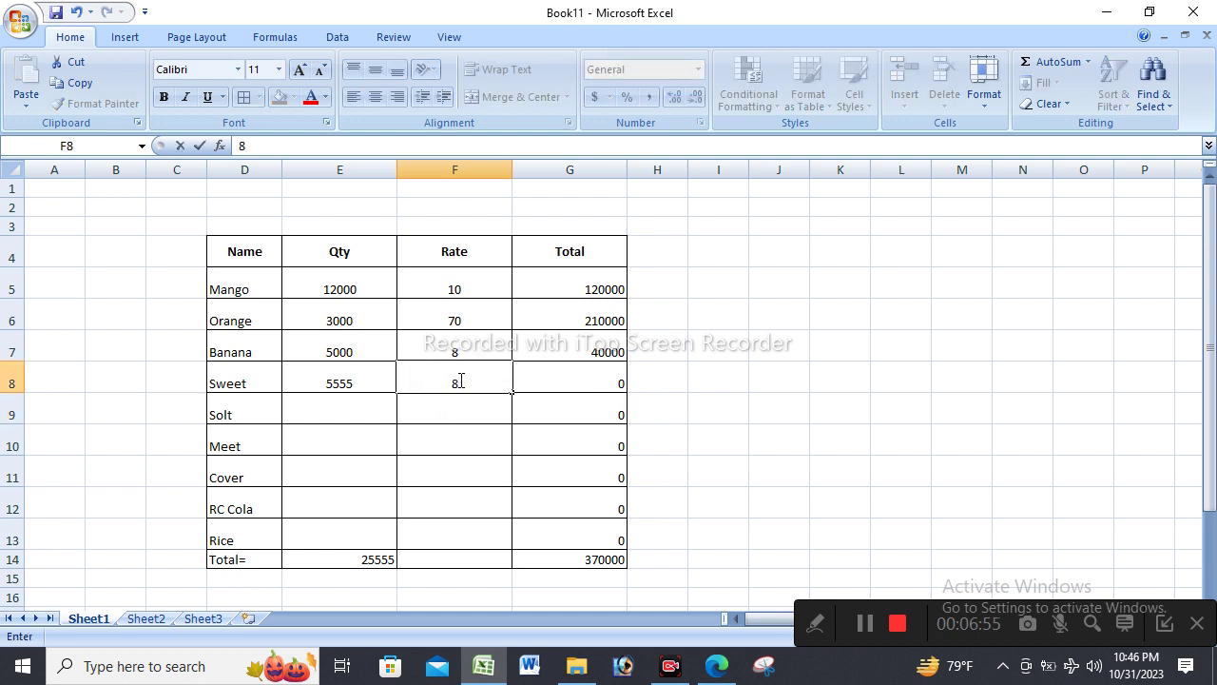
pyautogui.doubleClick(456, 380)
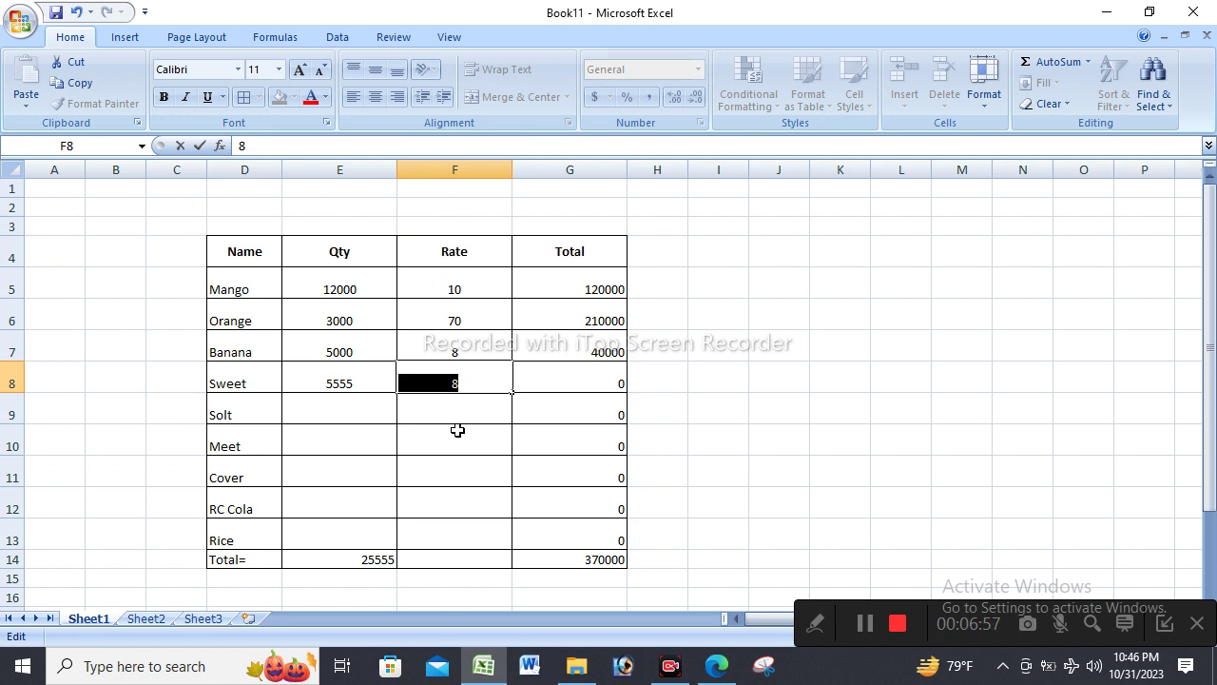
pyautogui.press('Right')
pyautogui.write('0')
pyautogui.click(467, 476)
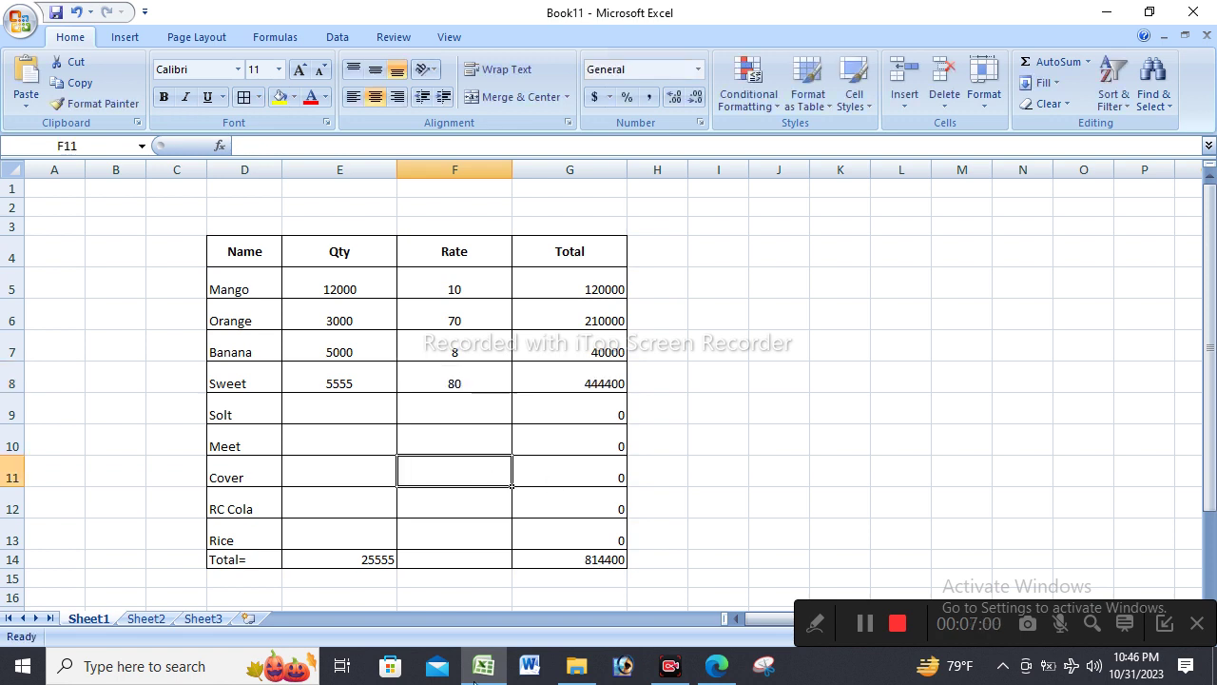
# Enter a quantity of 5000 and a rate of 45 for Solt in cells E9 and F9.
pyautogui.click(344, 414)
pyautogui.write('5000')
pyautogui.click(449, 479)
pyautogui.click(463, 410)
pyautogui.write('45')
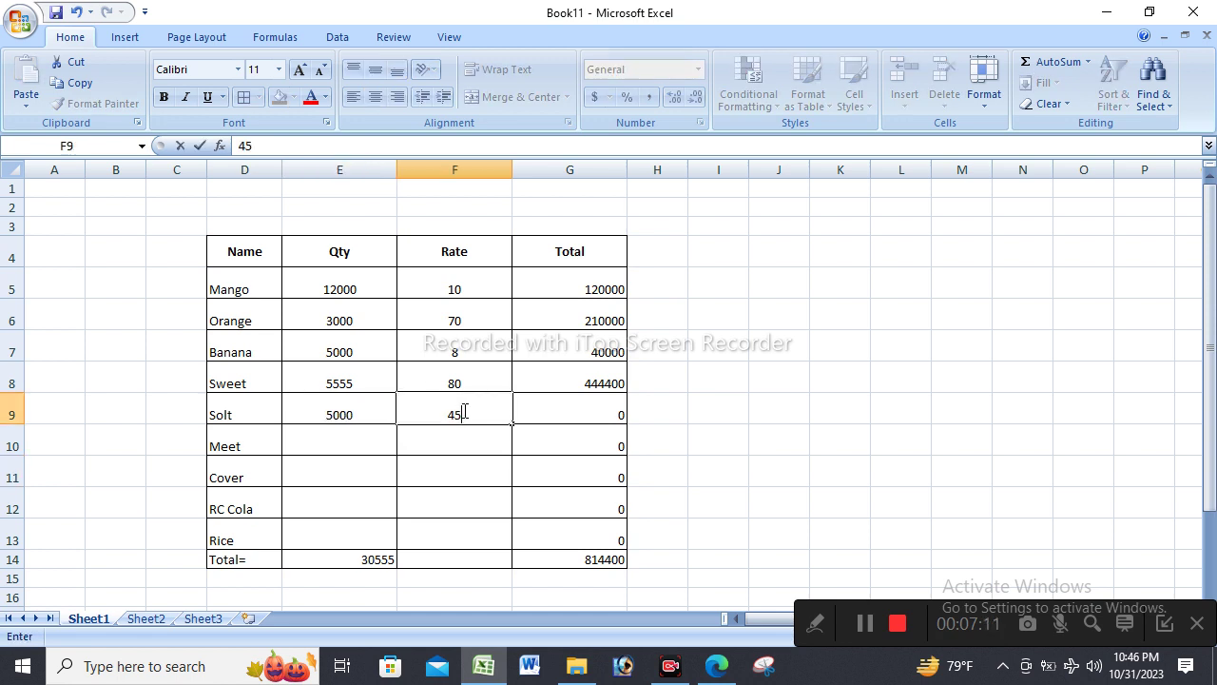
pyautogui.click(522, 458)
# Enter a quantity of 7500 and a rate of 750 for Meet in cells E10 and F10.
pyautogui.click(338, 453)
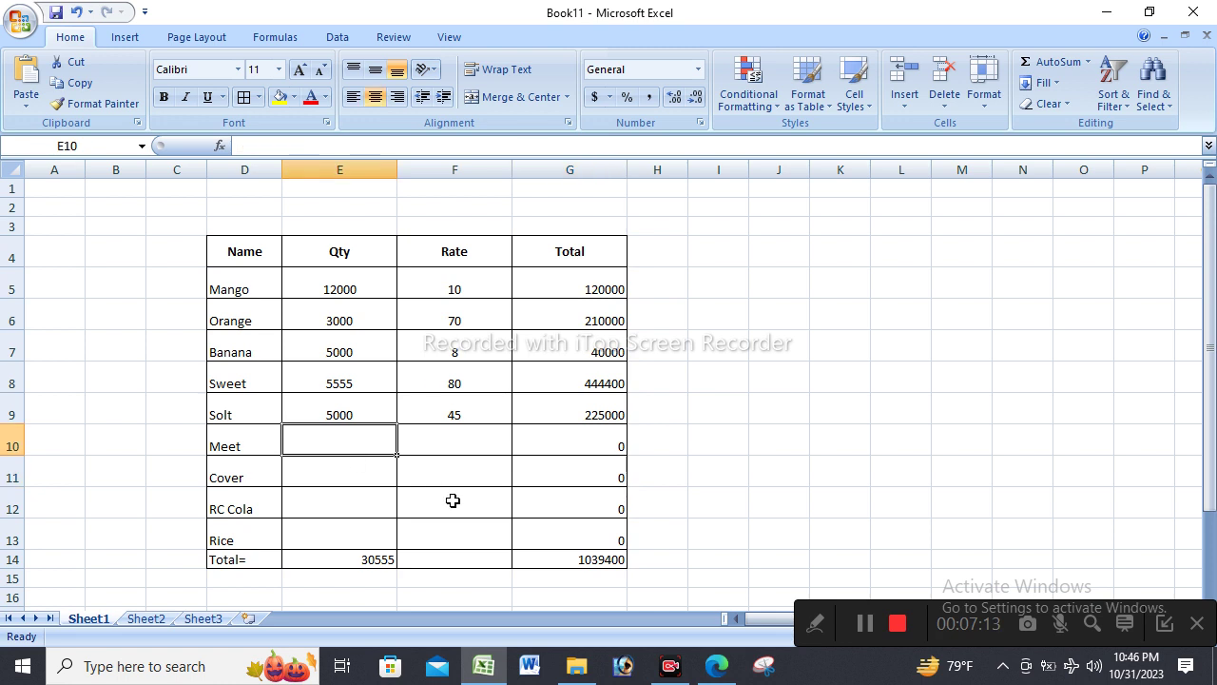
pyautogui.write('7')
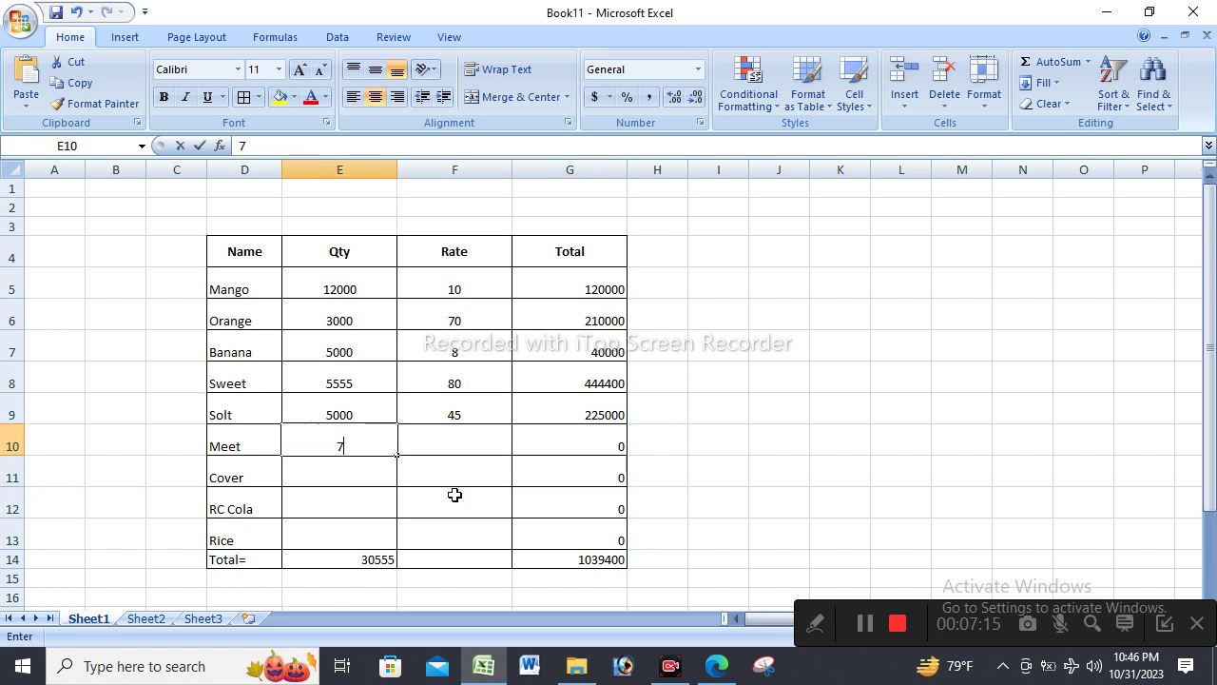
pyautogui.write('50')
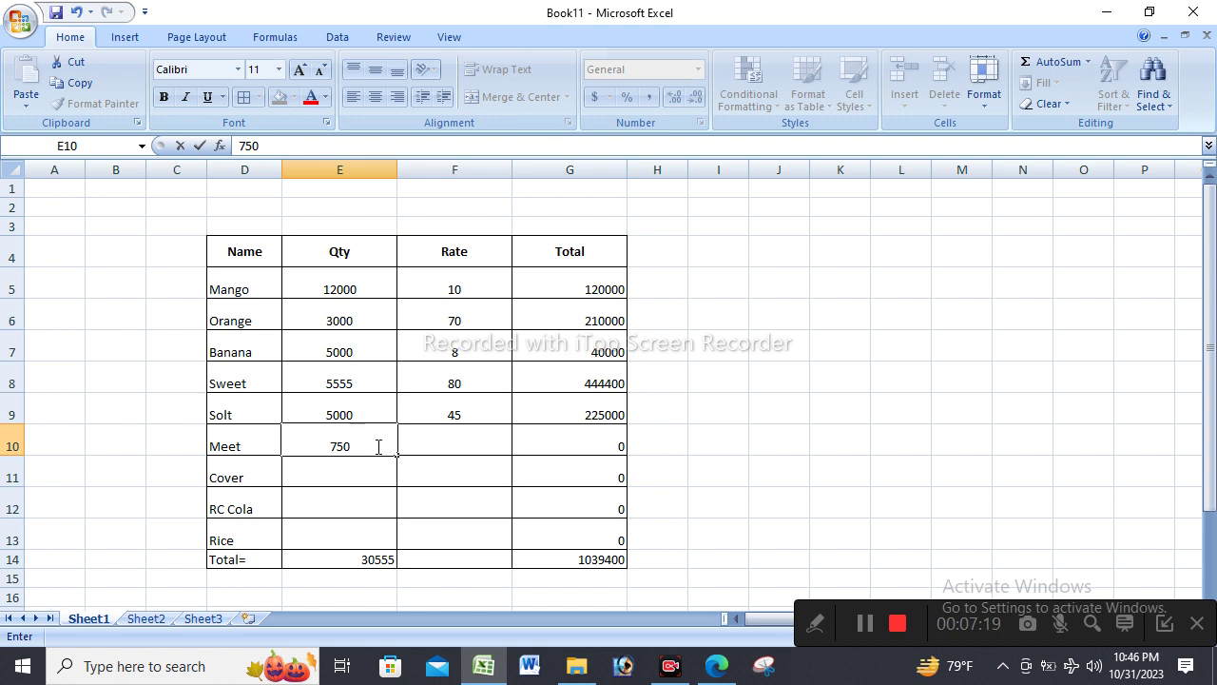
pyautogui.write('0')
pyautogui.click(452, 443)
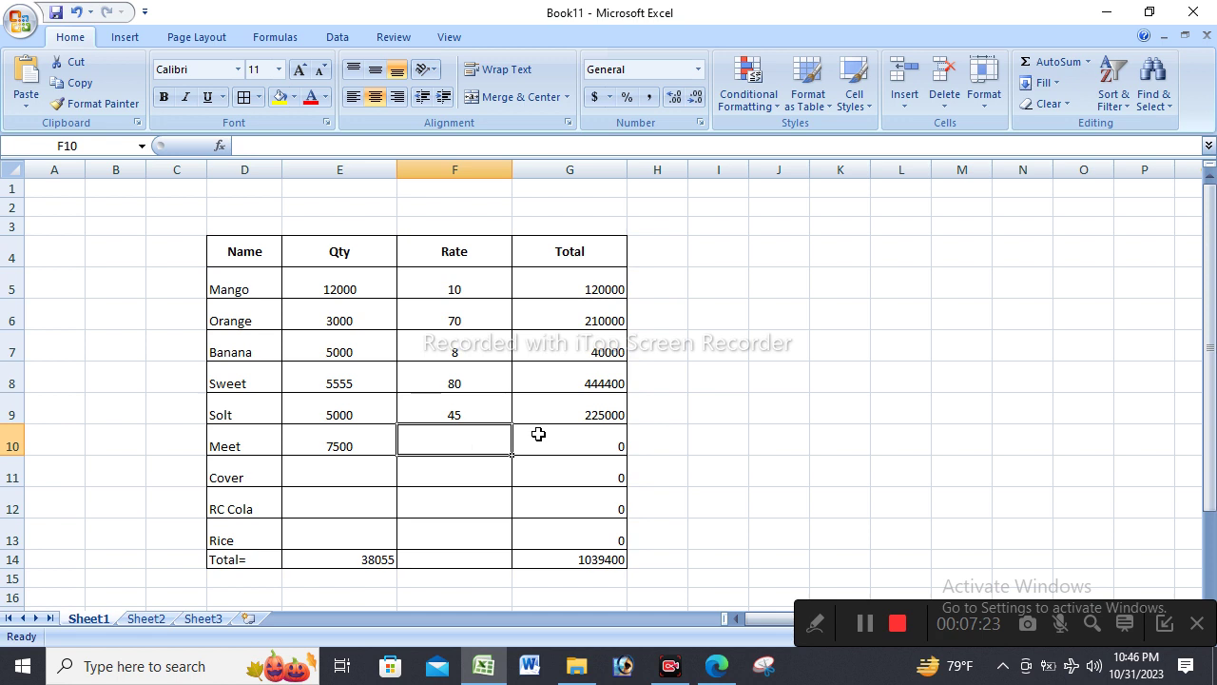
pyautogui.write('750')
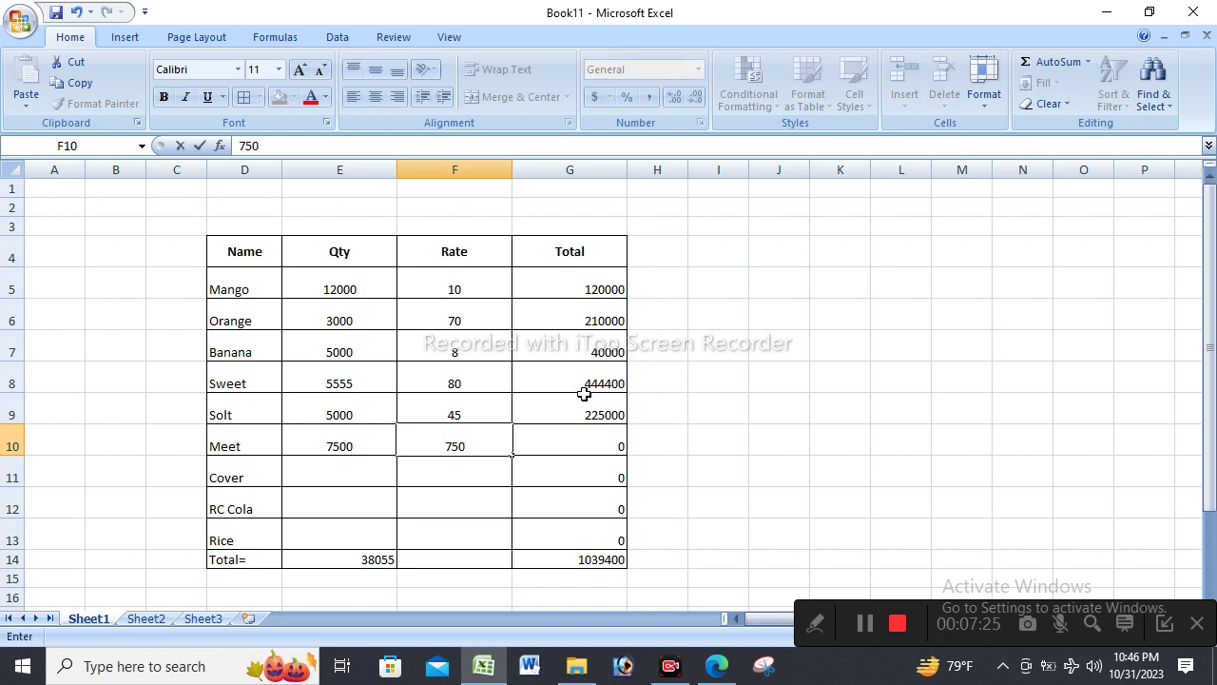
pyautogui.click(525, 534)
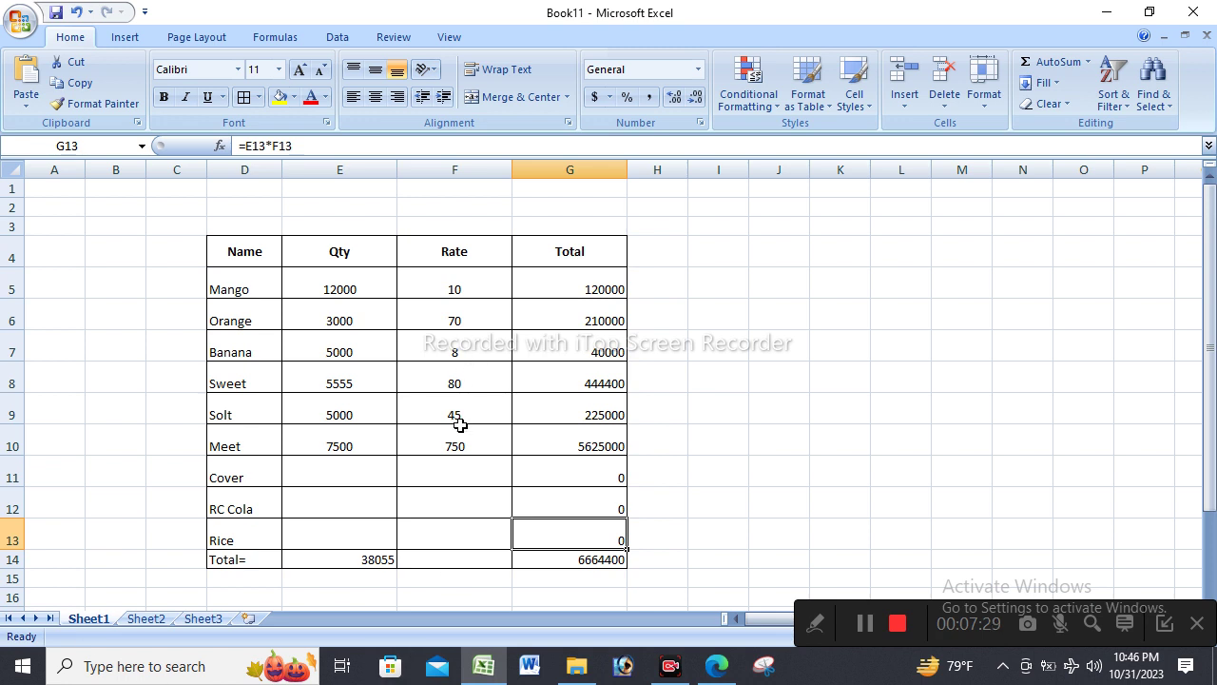
# Enter a quantity of 500 and a rate of 10 for Cover in cells E11 and F11.
pyautogui.click(345, 477)
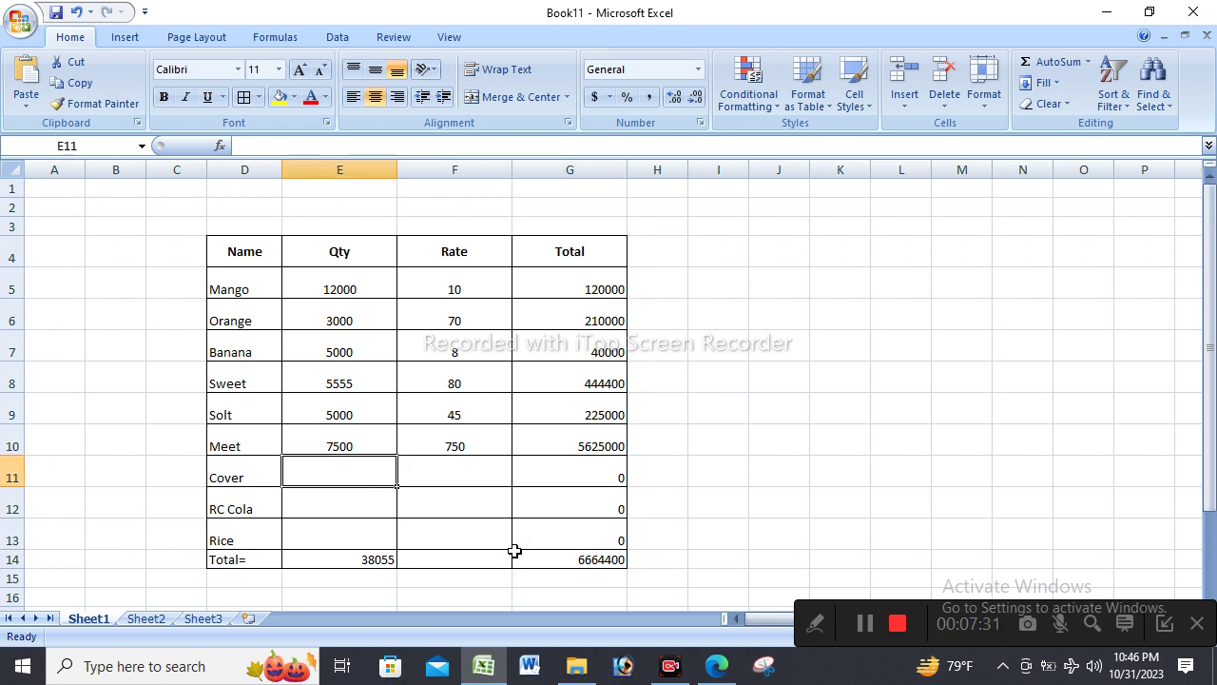
pyautogui.write('500')
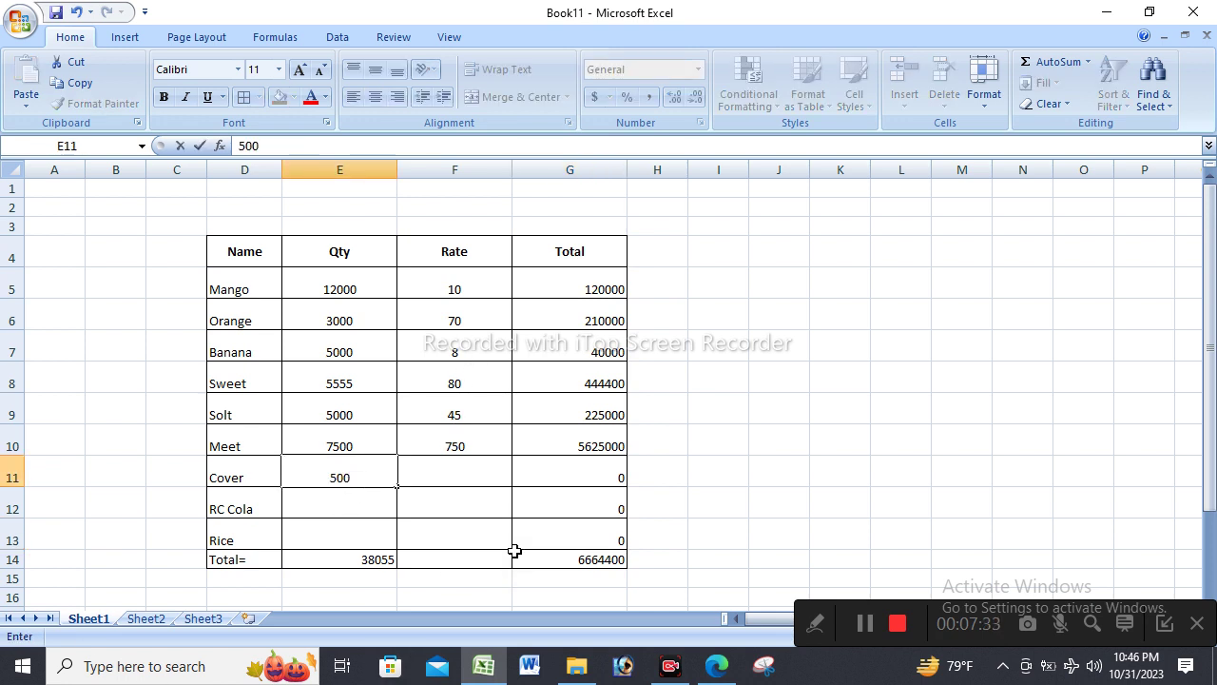
pyautogui.click(499, 540)
pyautogui.click(471, 488)
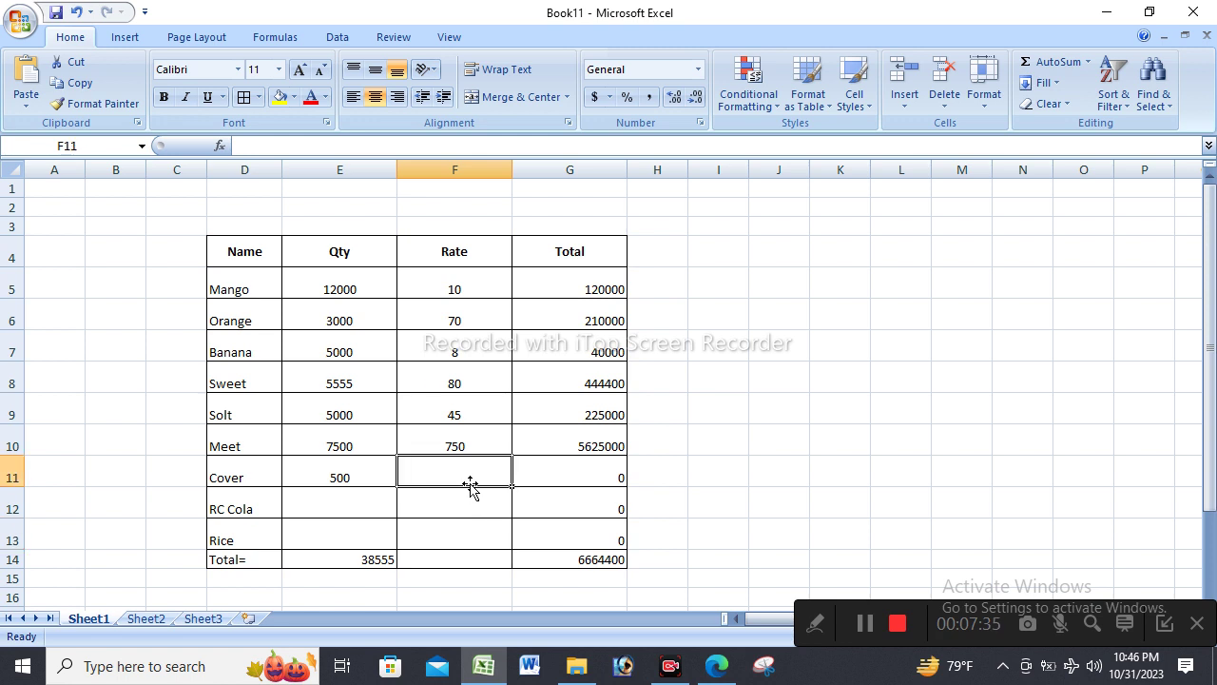
pyautogui.write('10')
pyautogui.click(527, 418)
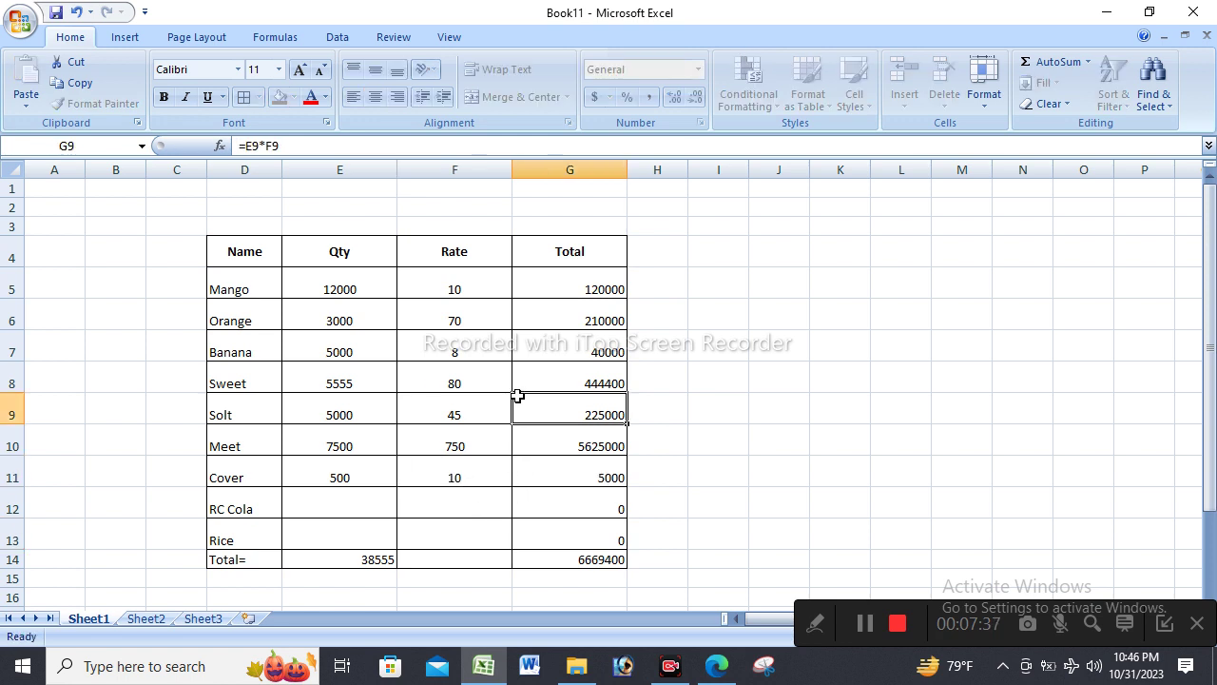
# Enter a quantity of 87 and a rate of 45 for RC Cola in cells E12 and F12.
pyautogui.click(351, 517)
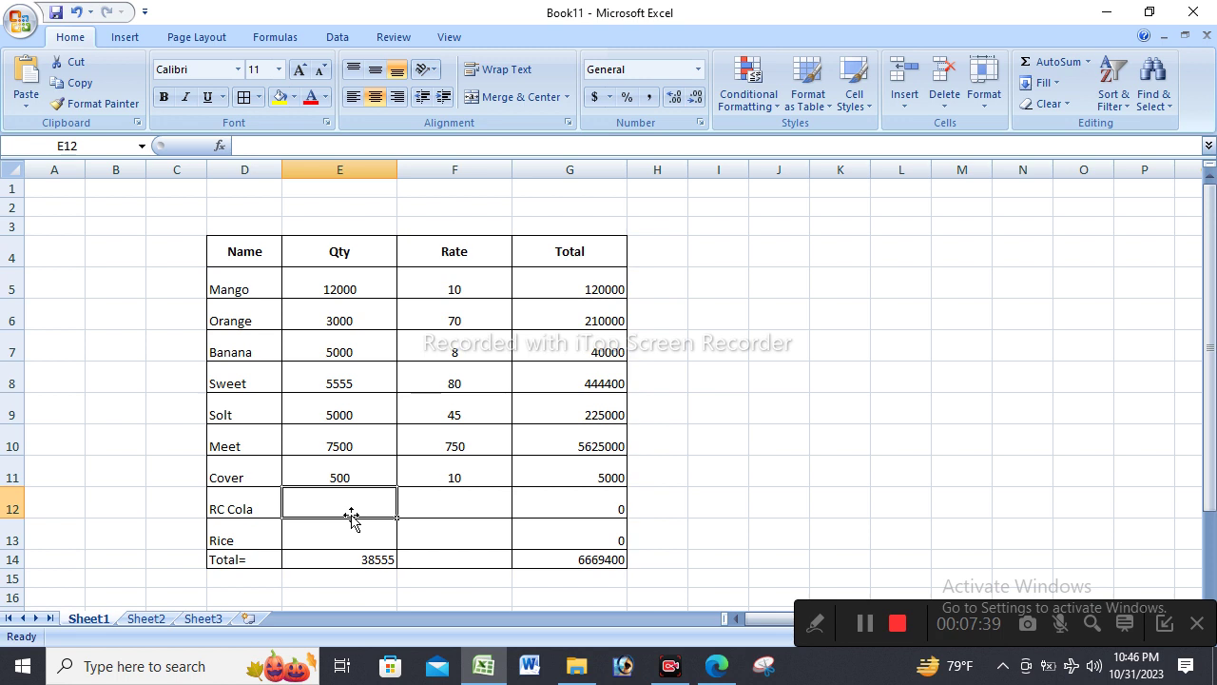
pyautogui.write('87')
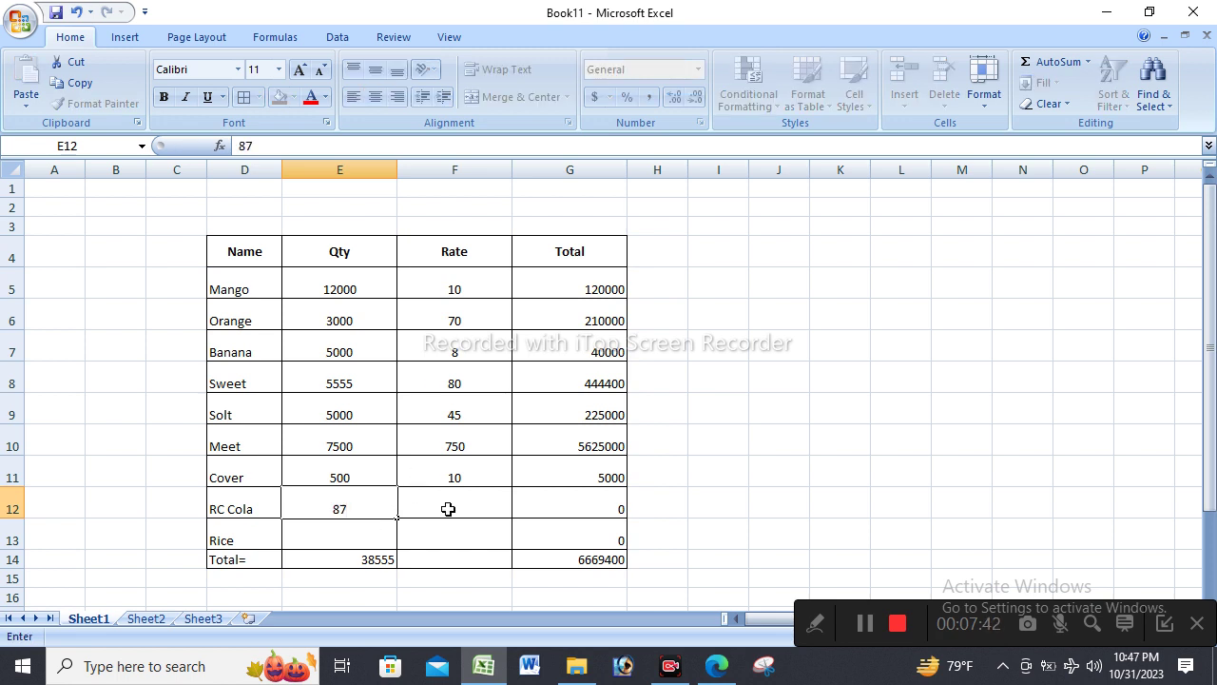
pyautogui.click(448, 509)
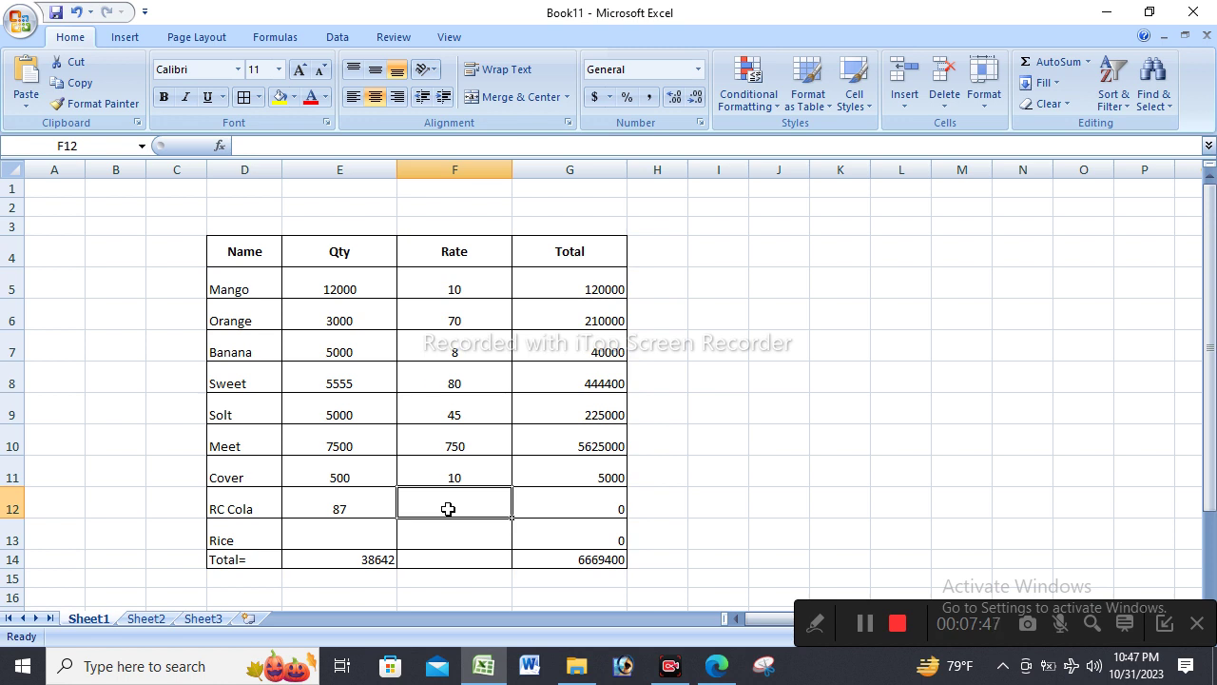
pyautogui.write('45')
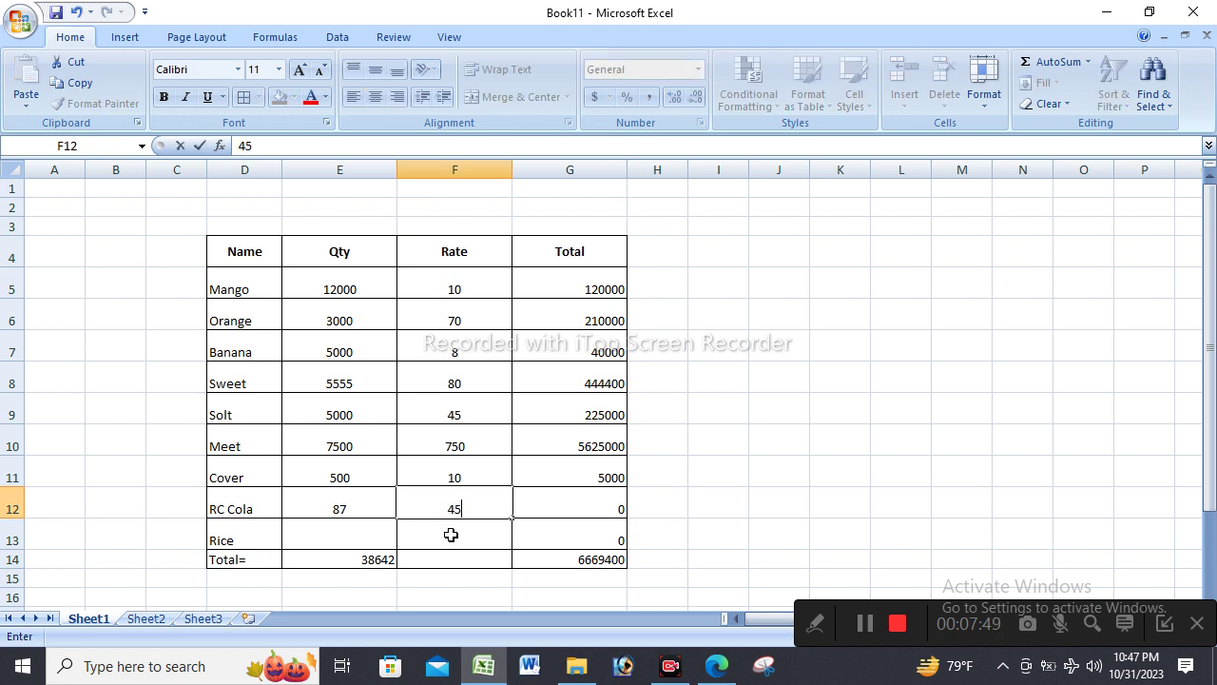
# Enter a quantity of 50000 and a rate of 66 for Rice in cells E13 and F13.
pyautogui.click(330, 540)
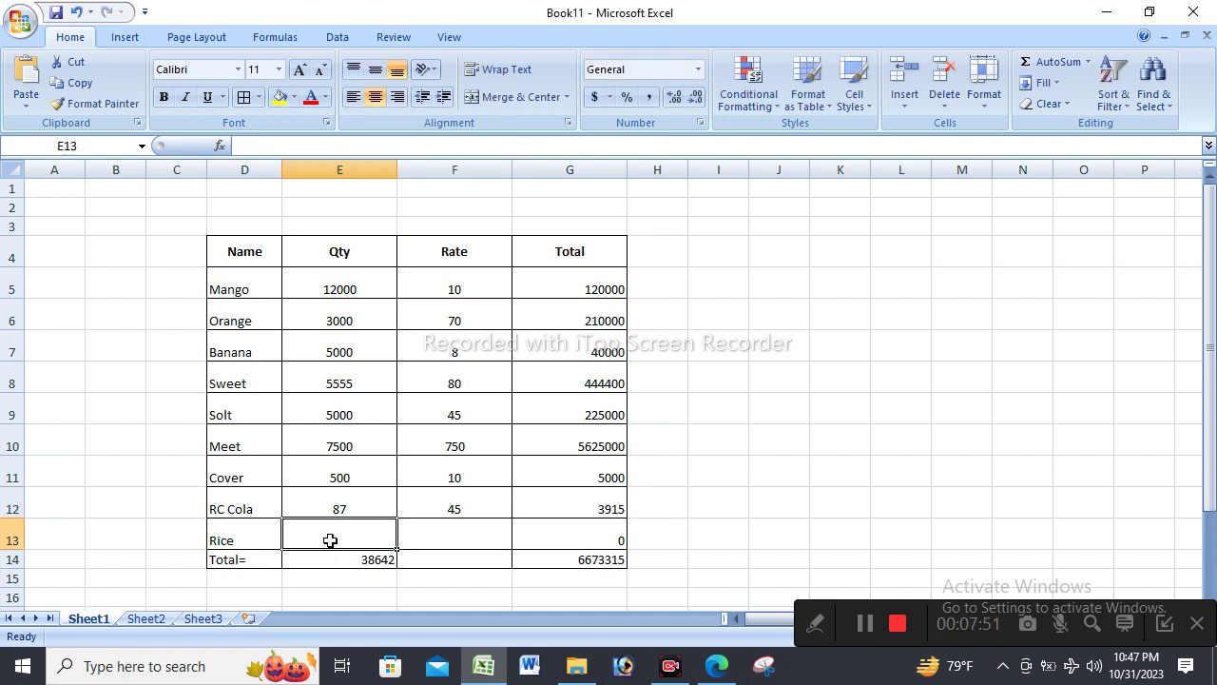
pyautogui.write('50000')
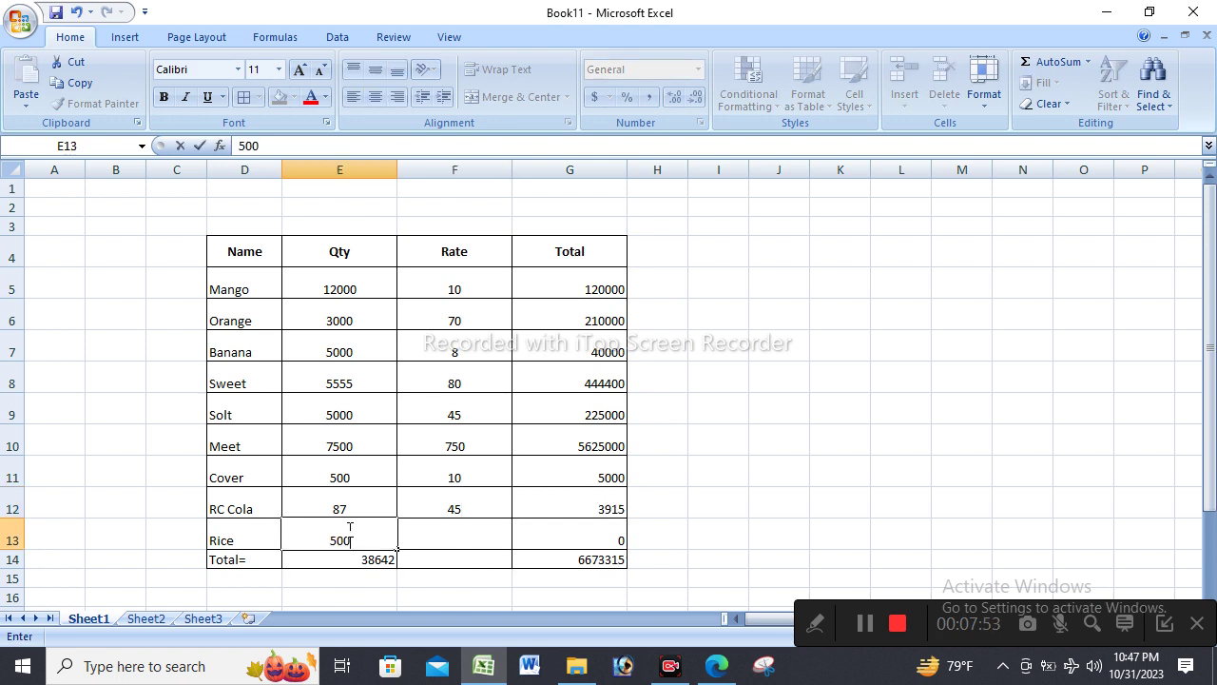
pyautogui.click(480, 539)
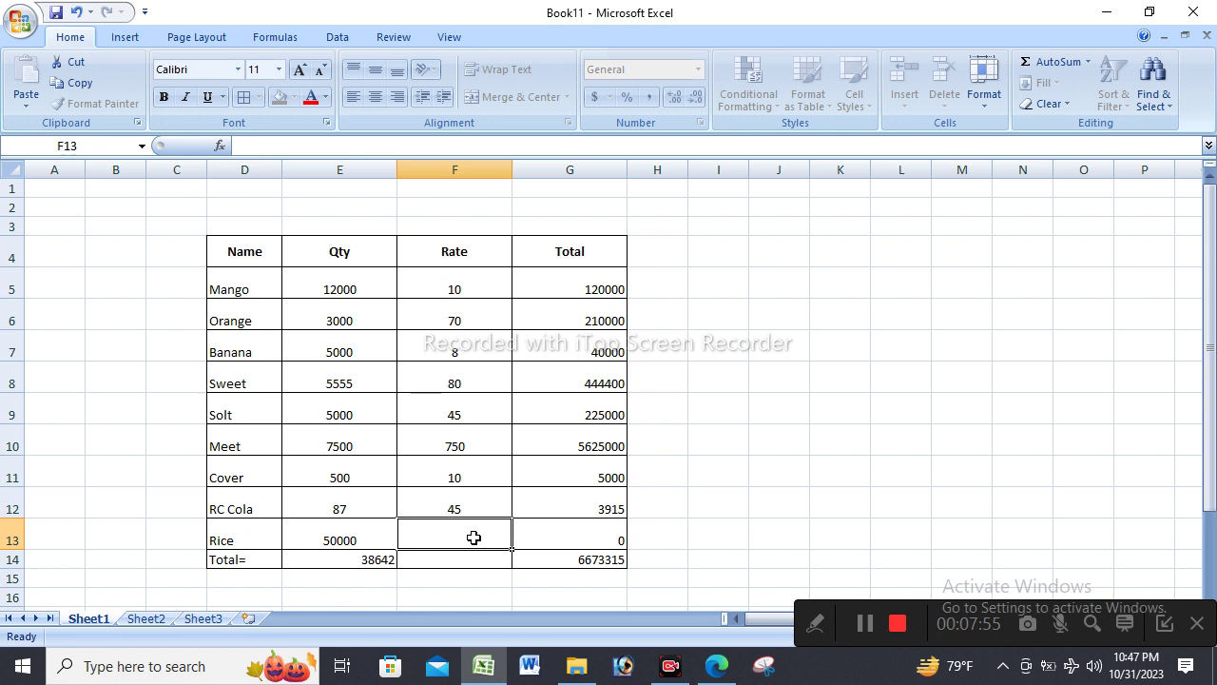
pyautogui.write('66')
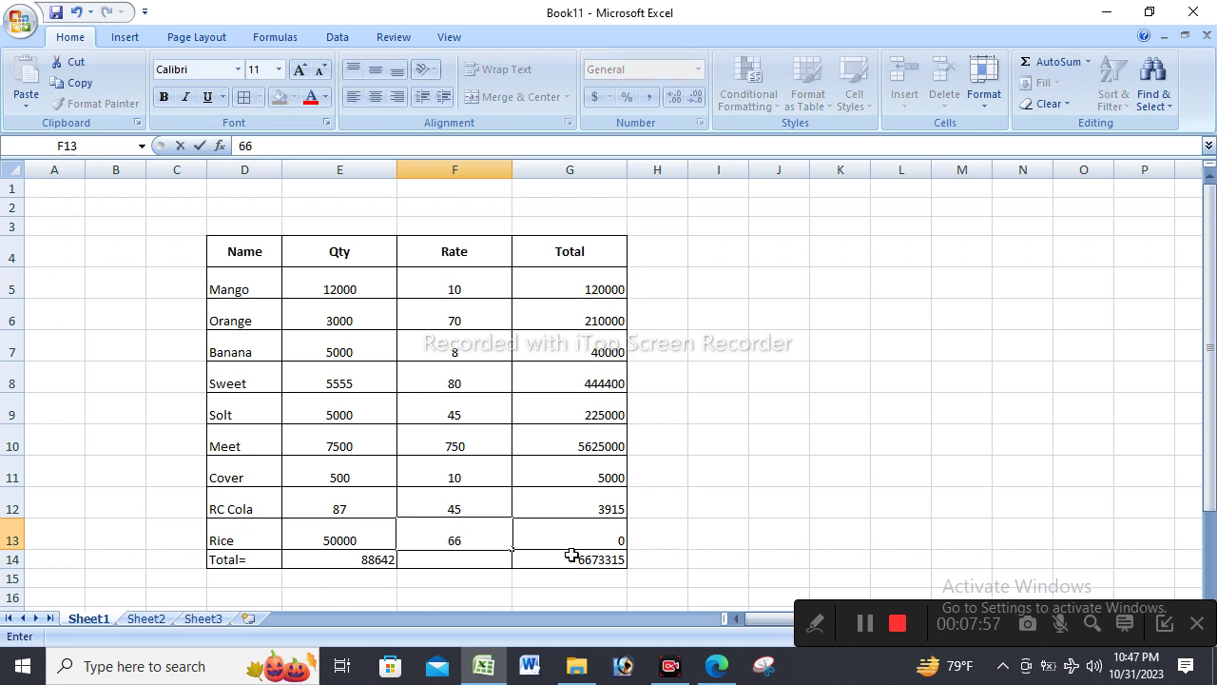
pyautogui.click(544, 440)
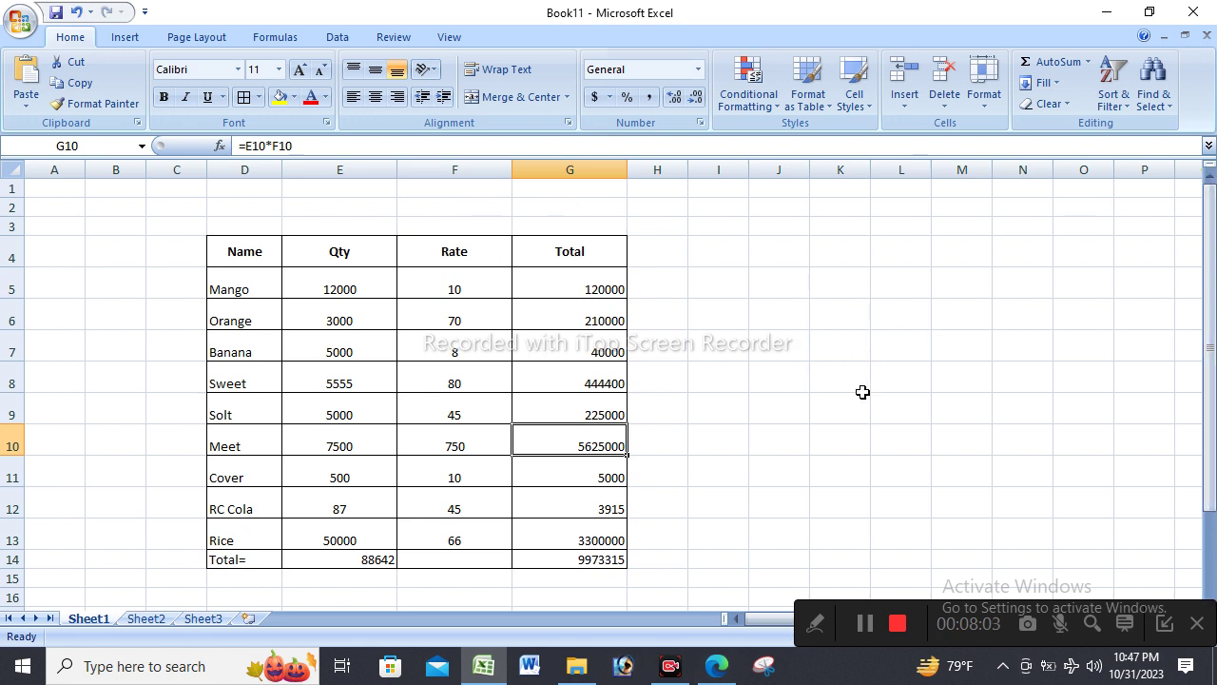
# Center the Qty total horizontally in cell E14.
pyautogui.click(366, 562)
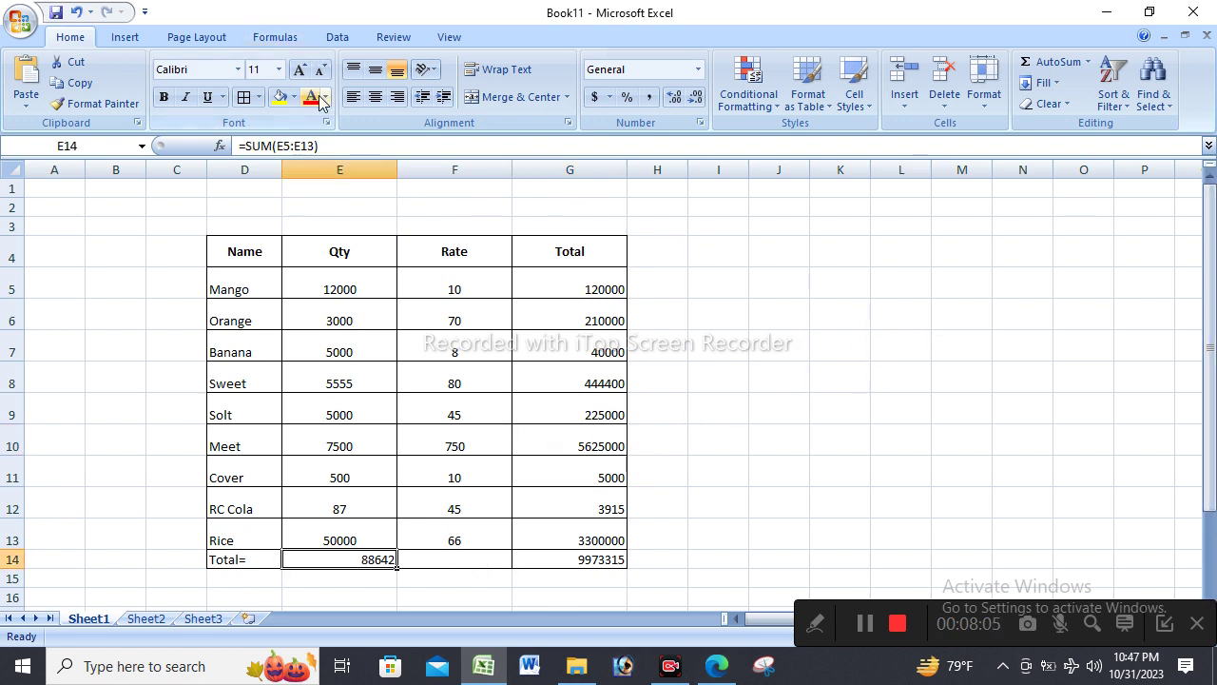
pyautogui.click(375, 96)
pyautogui.click(837, 439)
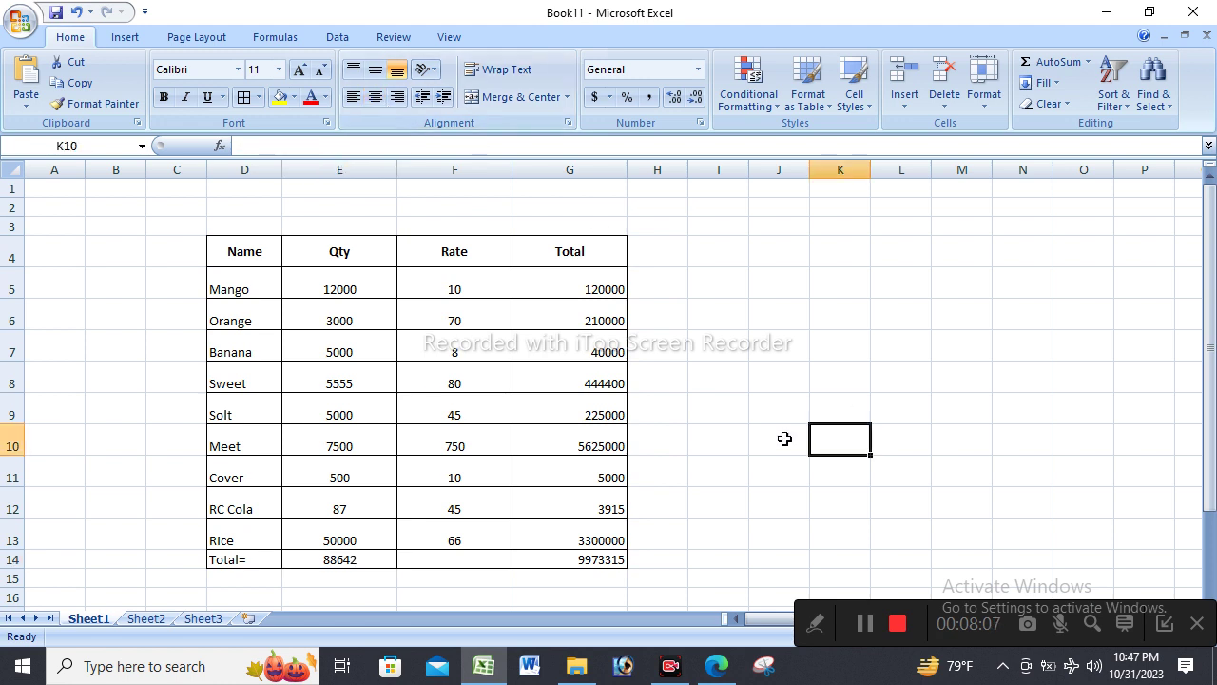
# Make the Total row D14:G14 bold and increase the height of row 14 slightly.
pyautogui.moveTo(237, 562); pyautogui.dragTo(532, 560)
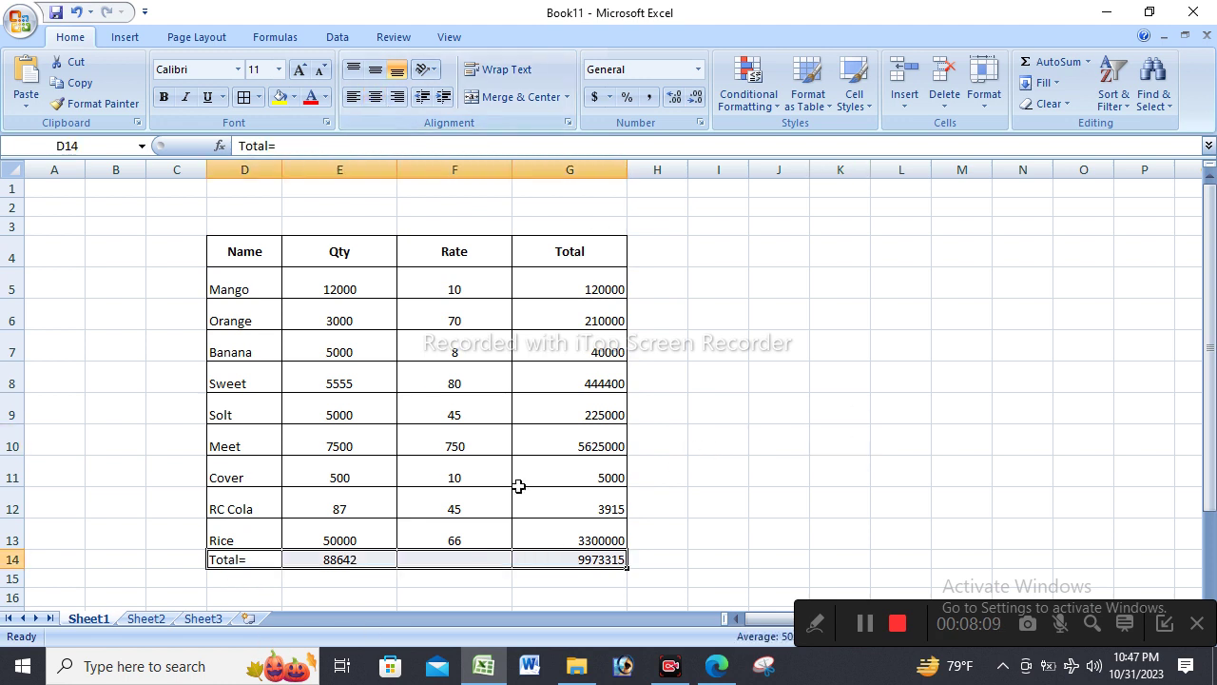
pyautogui.click(164, 96)
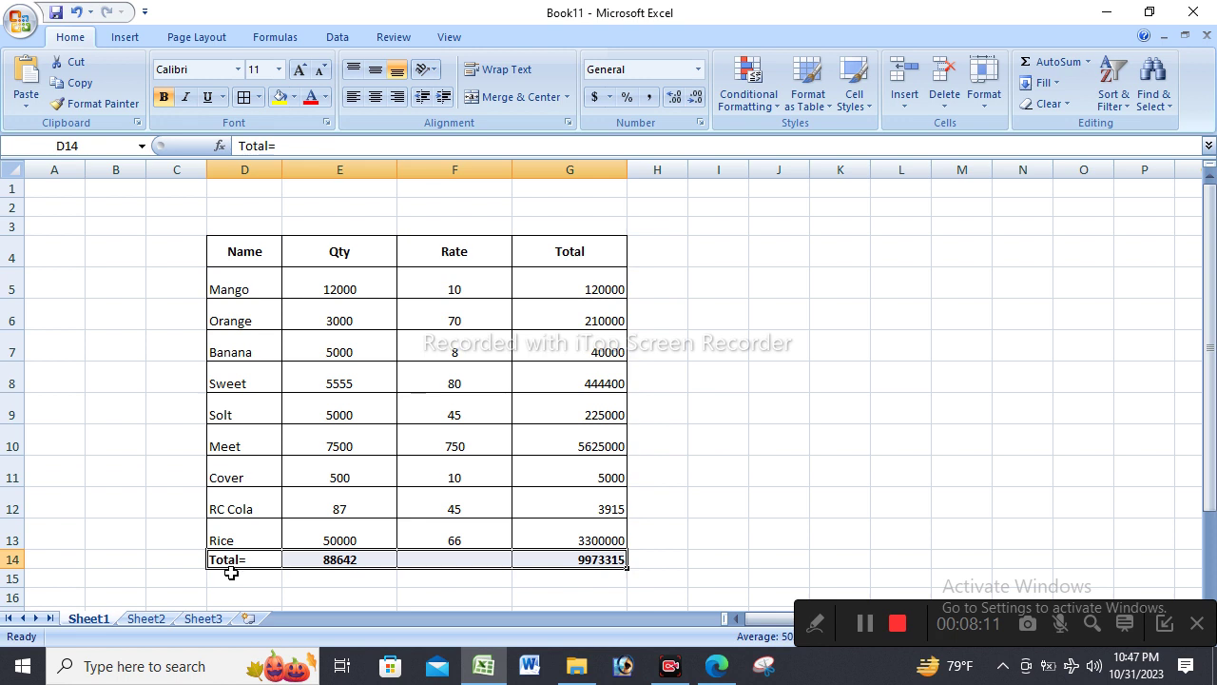
pyautogui.moveTo(2, 567); pyautogui.dragTo(3, 580)
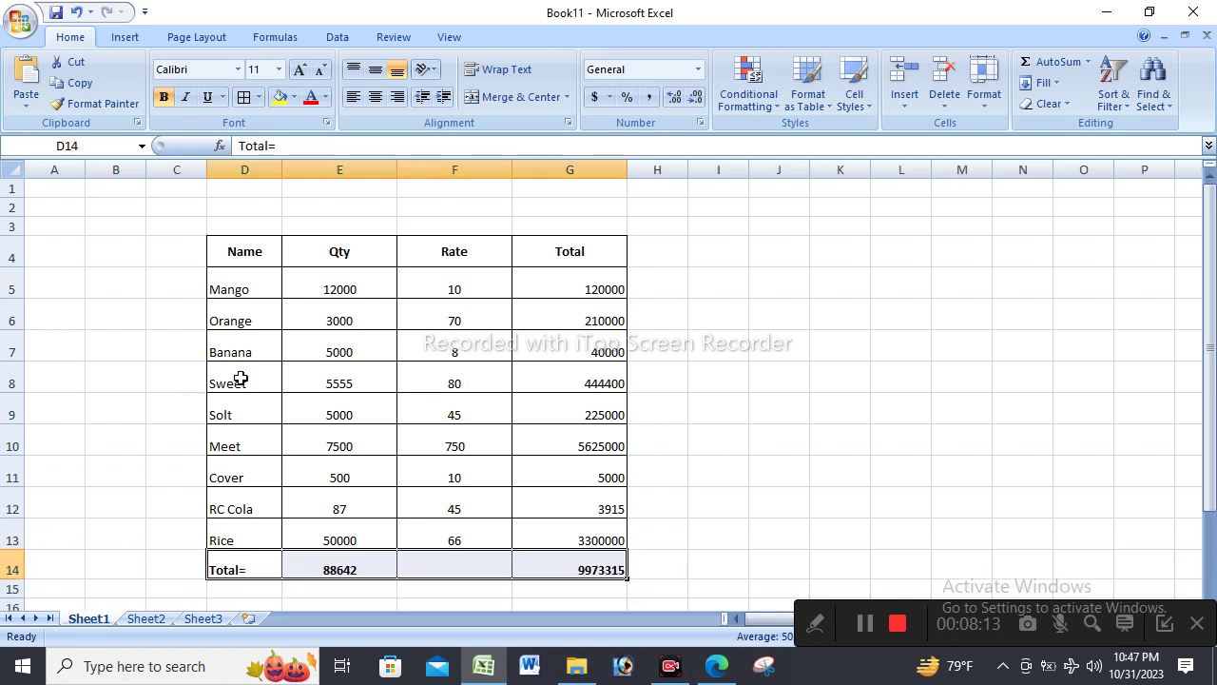
pyautogui.click(236, 359)
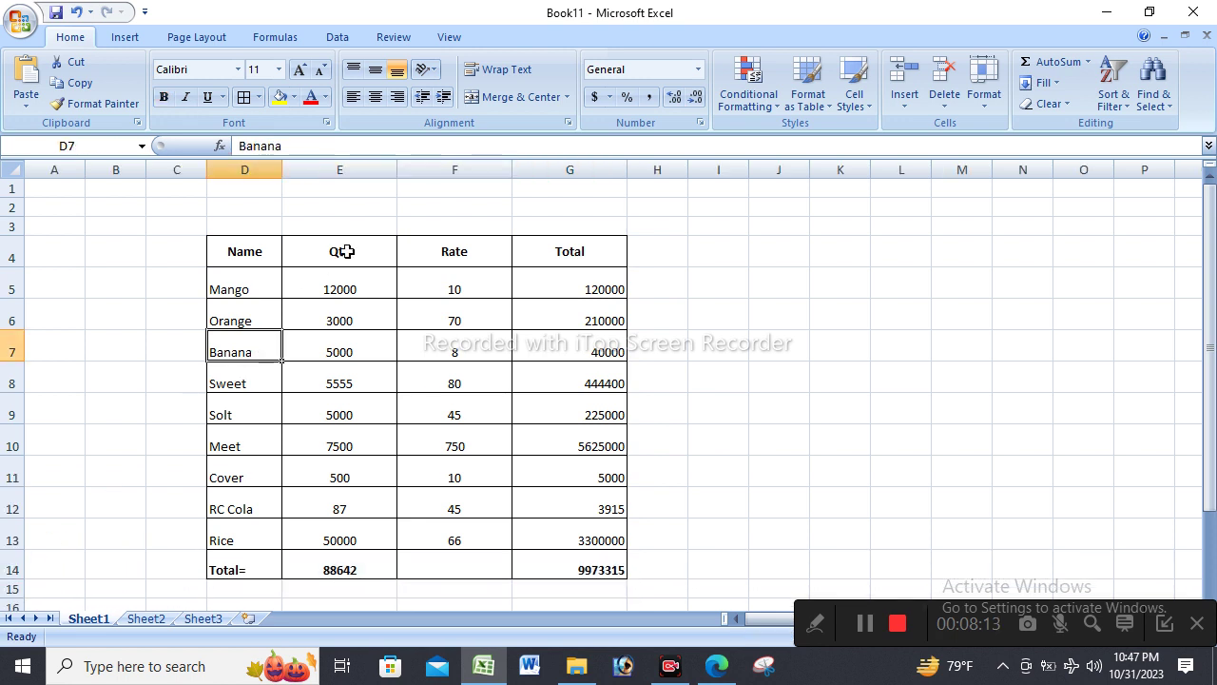
# Add the column header "SL. No" in cell C4, beside the Name header.
pyautogui.click(251, 191)
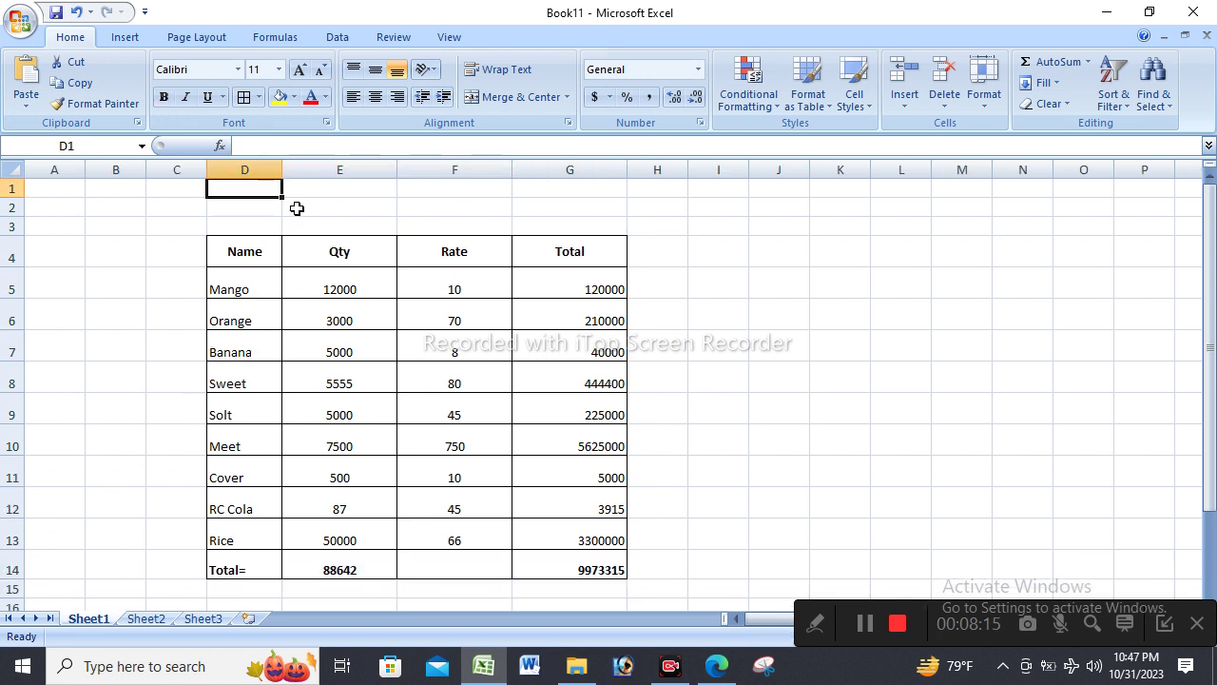
pyautogui.click(185, 256)
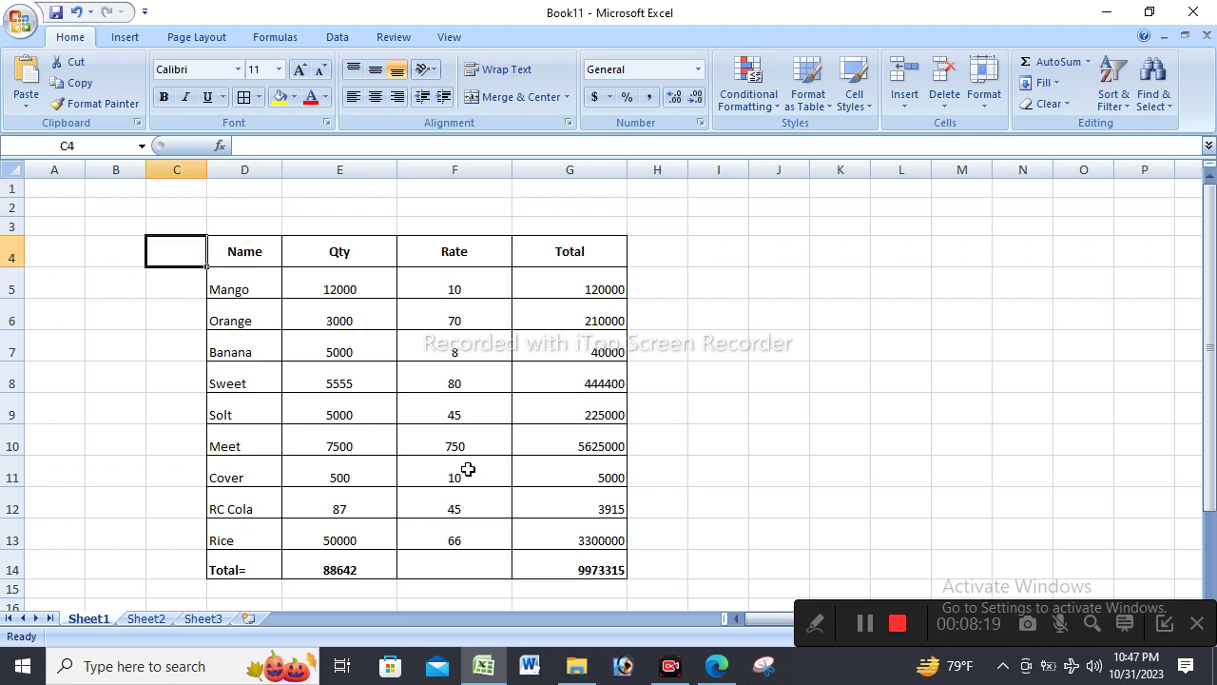
pyautogui.write('SL. No')
pyautogui.press('Return')
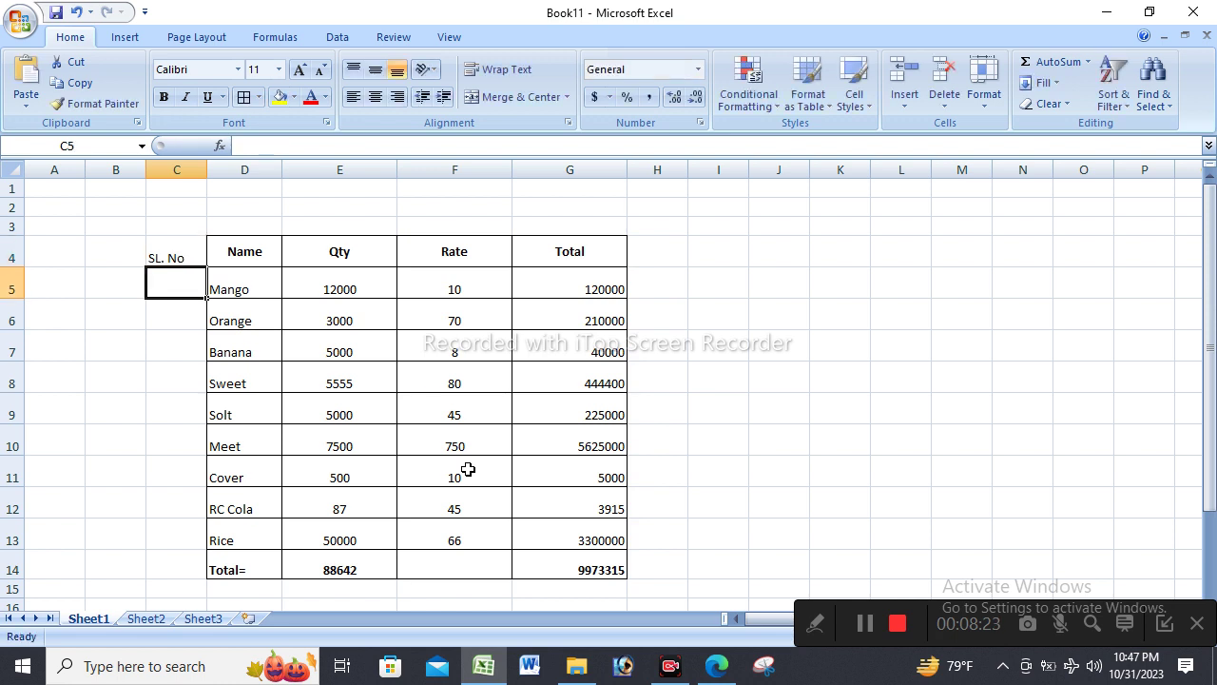
# Number the items by entering 1 and 2 in C5 and C6, filling the series down to C13, and centering the numbers.
pyautogui.write('1')
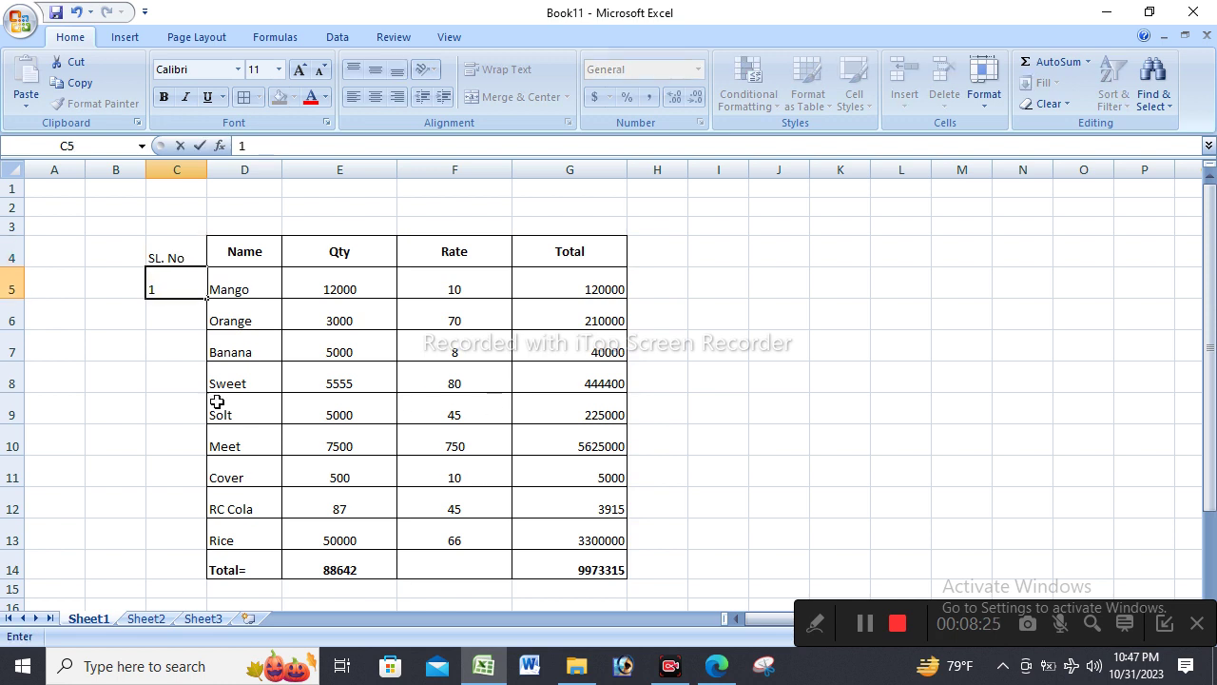
pyautogui.click(176, 318)
pyautogui.write('2')
pyautogui.click(234, 367)
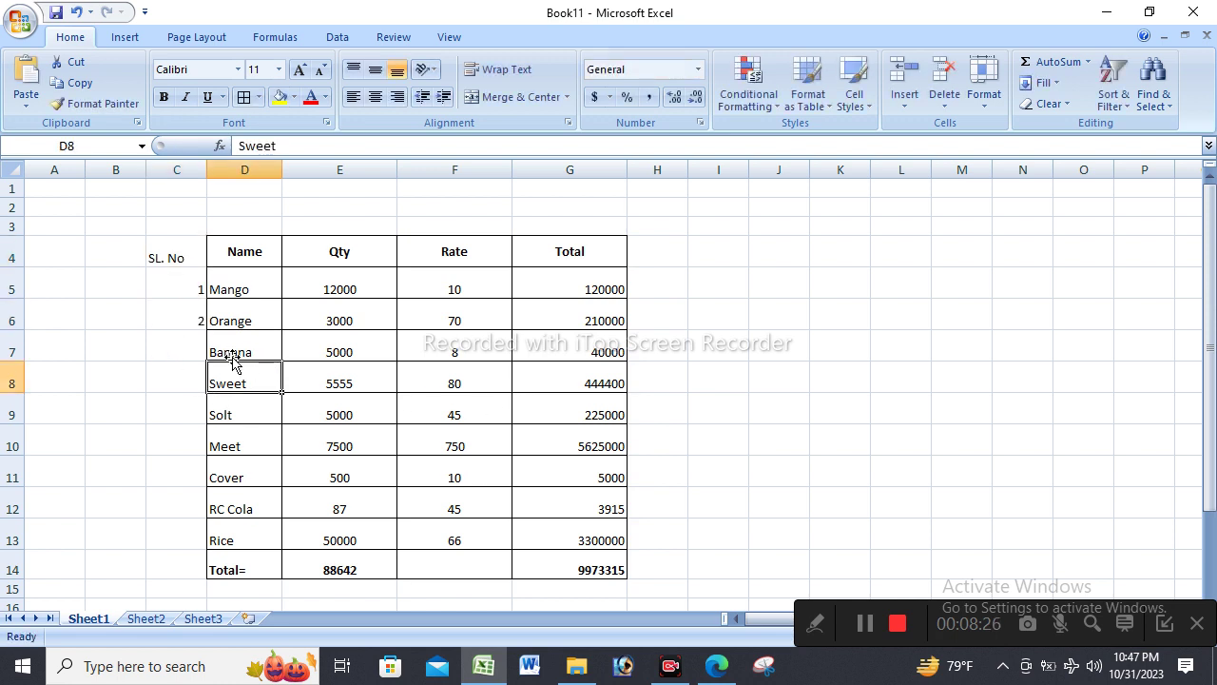
pyautogui.click(189, 306)
pyautogui.moveTo(172, 288); pyautogui.dragTo(212, 544)
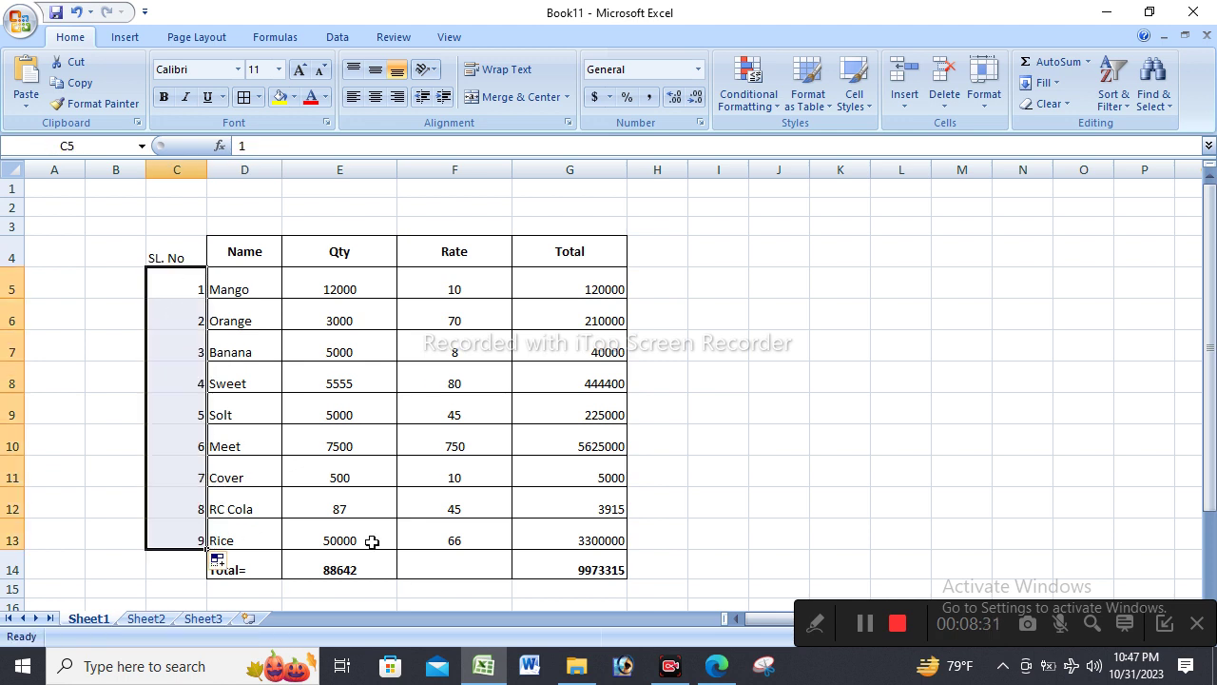
pyautogui.click(376, 96)
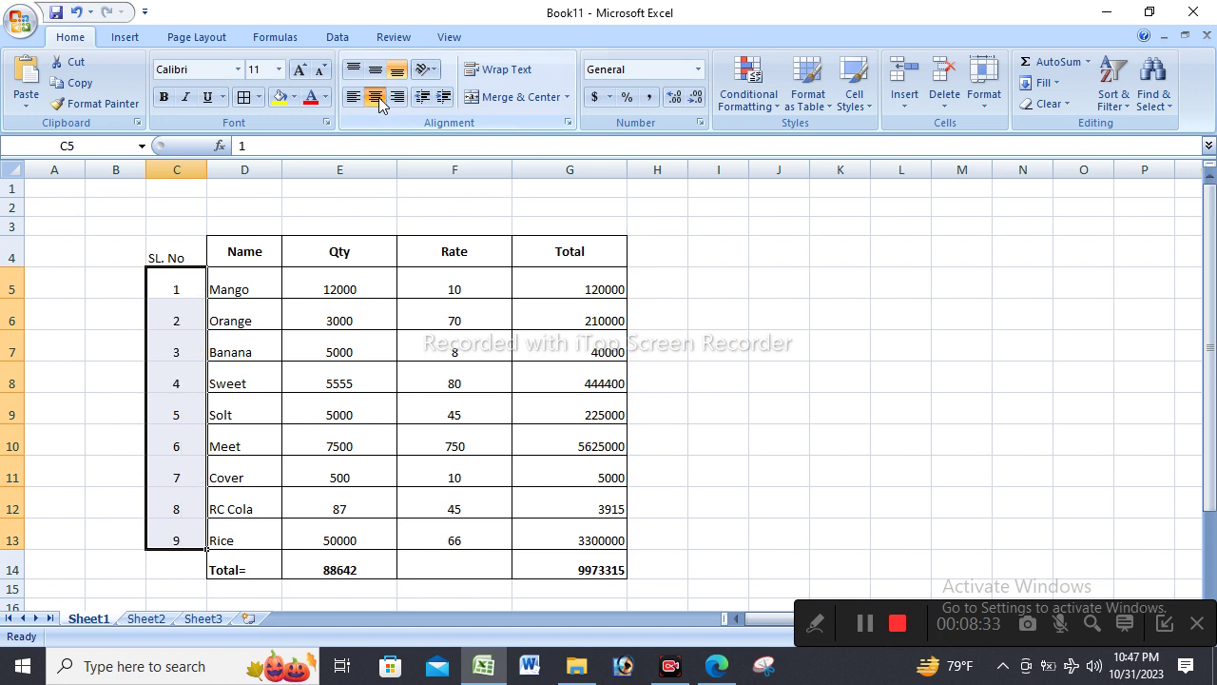
# Apply borders to the range C4:G13 so the SL. No column is part of the bordered table.
pyautogui.click(224, 273)
pyautogui.moveTo(229, 351); pyautogui.dragTo(245, 475)
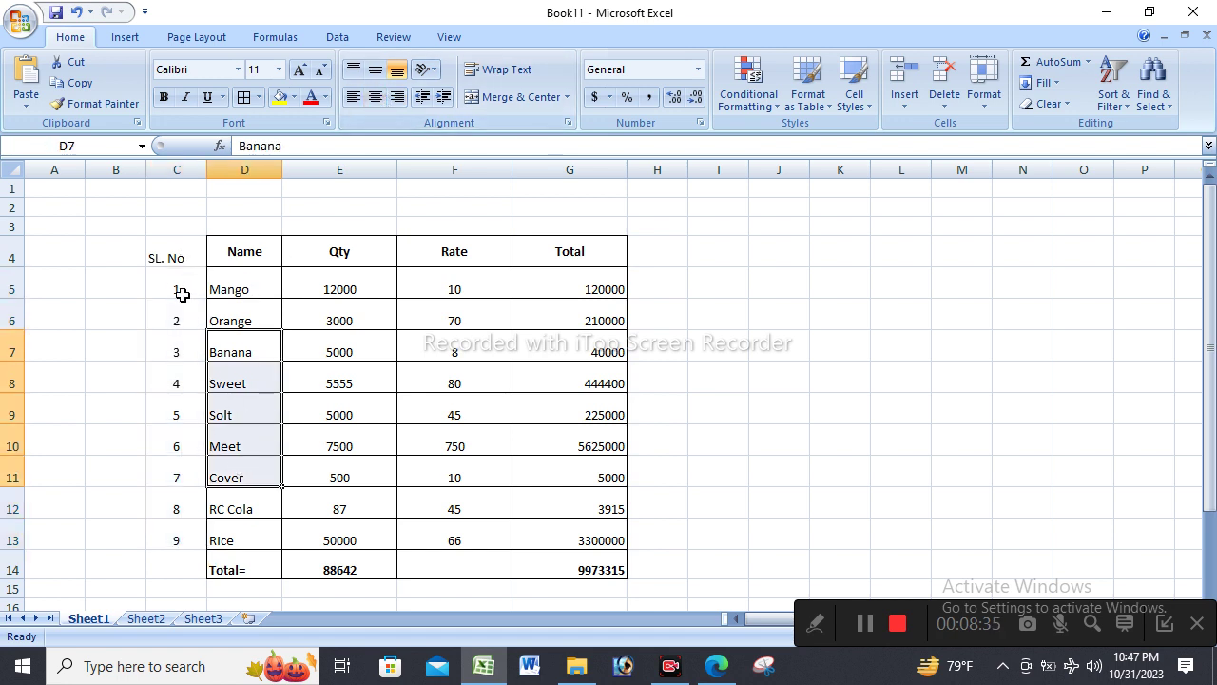
pyautogui.click(180, 259)
pyautogui.moveTo(188, 278); pyautogui.dragTo(574, 543)
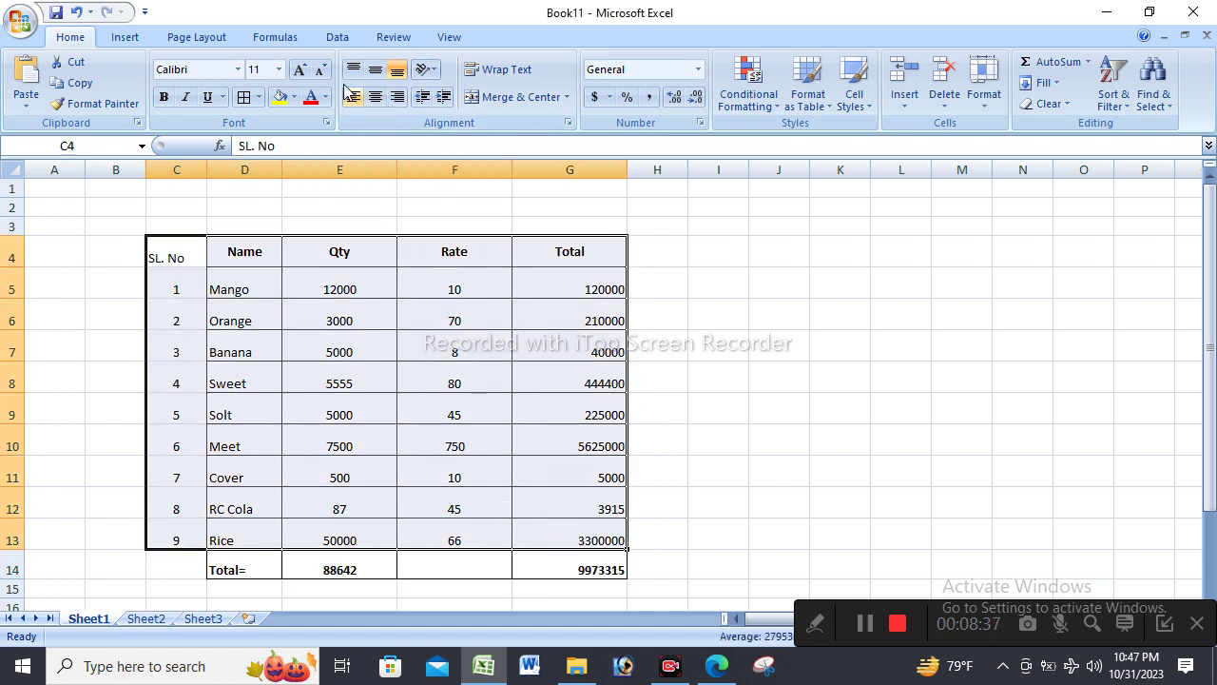
pyautogui.click(244, 96)
pyautogui.click(252, 307)
pyautogui.click(239, 249)
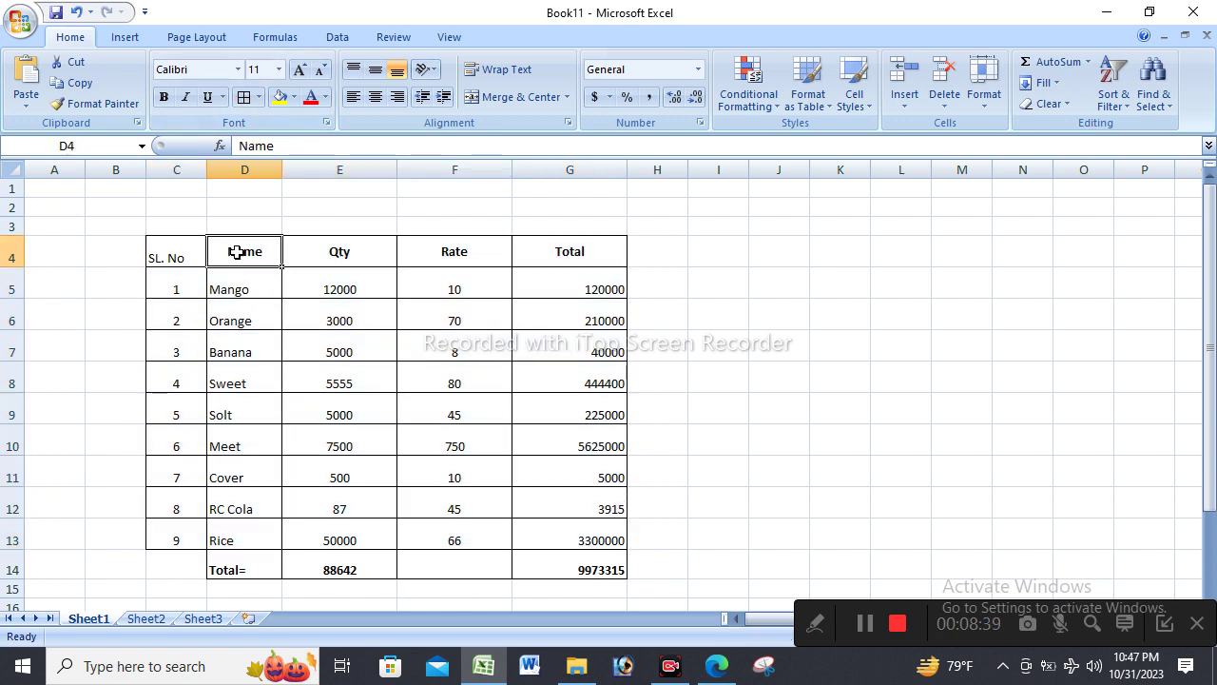
# Copy the Name header's formatting to the SL. No header in C4.
pyautogui.click(76, 105)
pyautogui.click(164, 253)
pyautogui.click(297, 336)
# Merge and center the Total= label across cells C14:D14.
pyautogui.moveTo(191, 555); pyautogui.dragTo(228, 552)
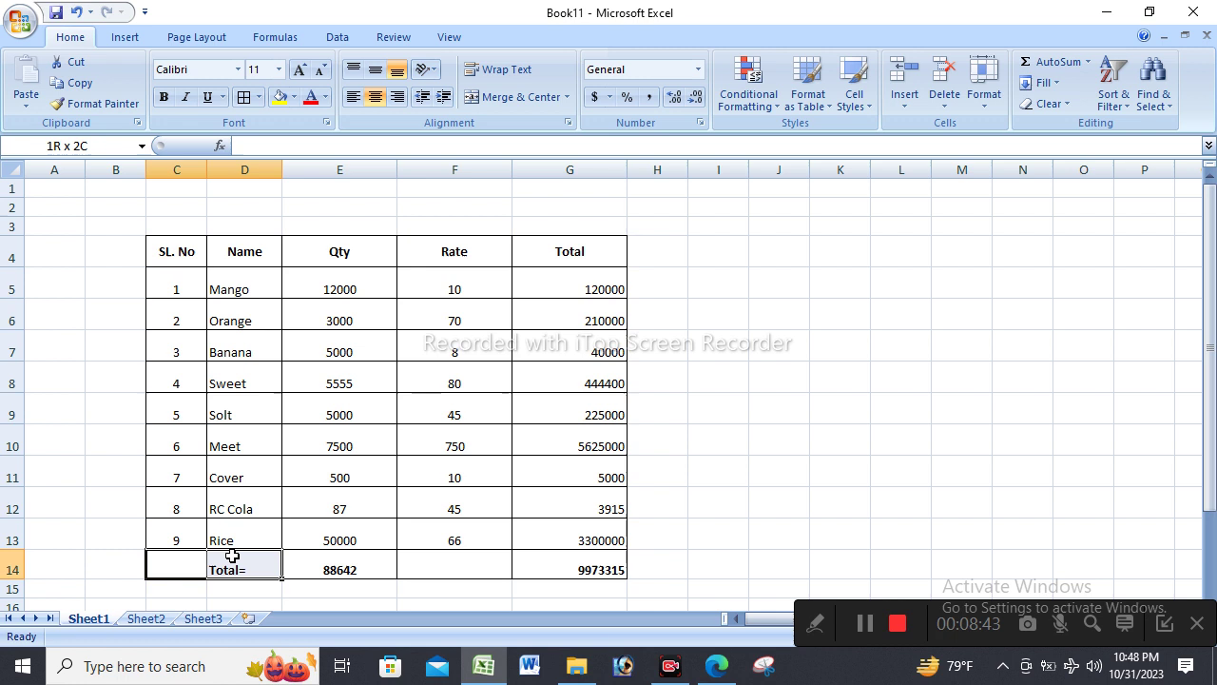
pyautogui.click(517, 97)
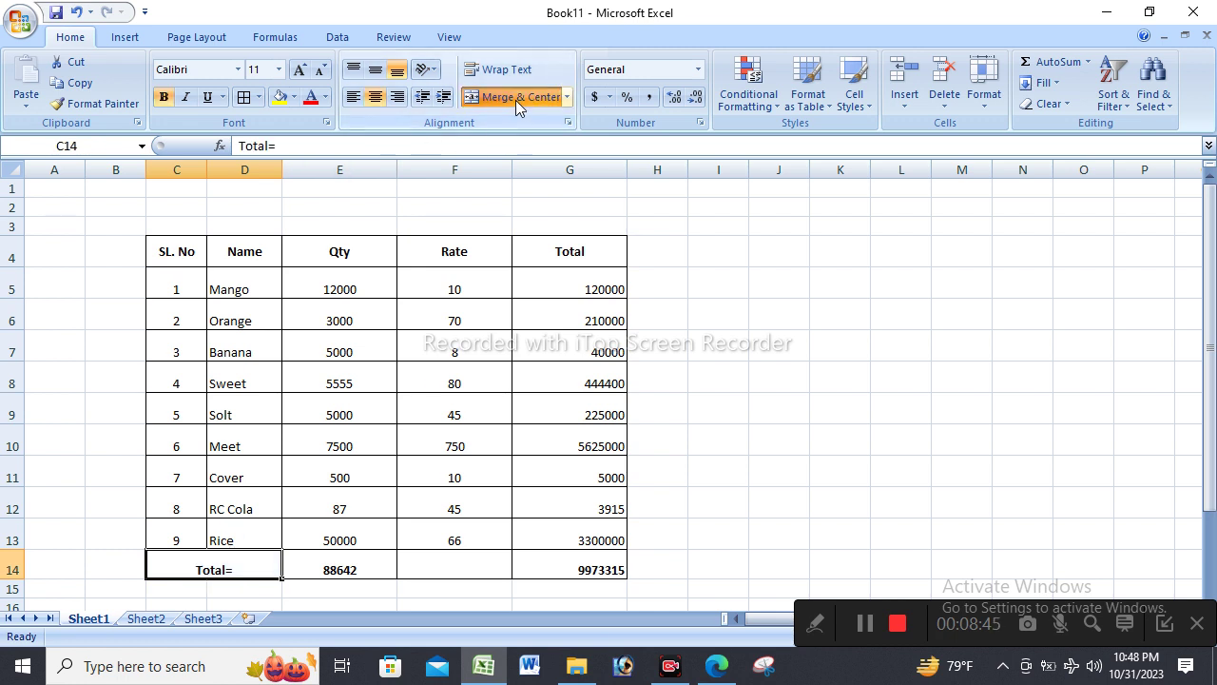
pyautogui.click(903, 384)
pyautogui.click(207, 562)
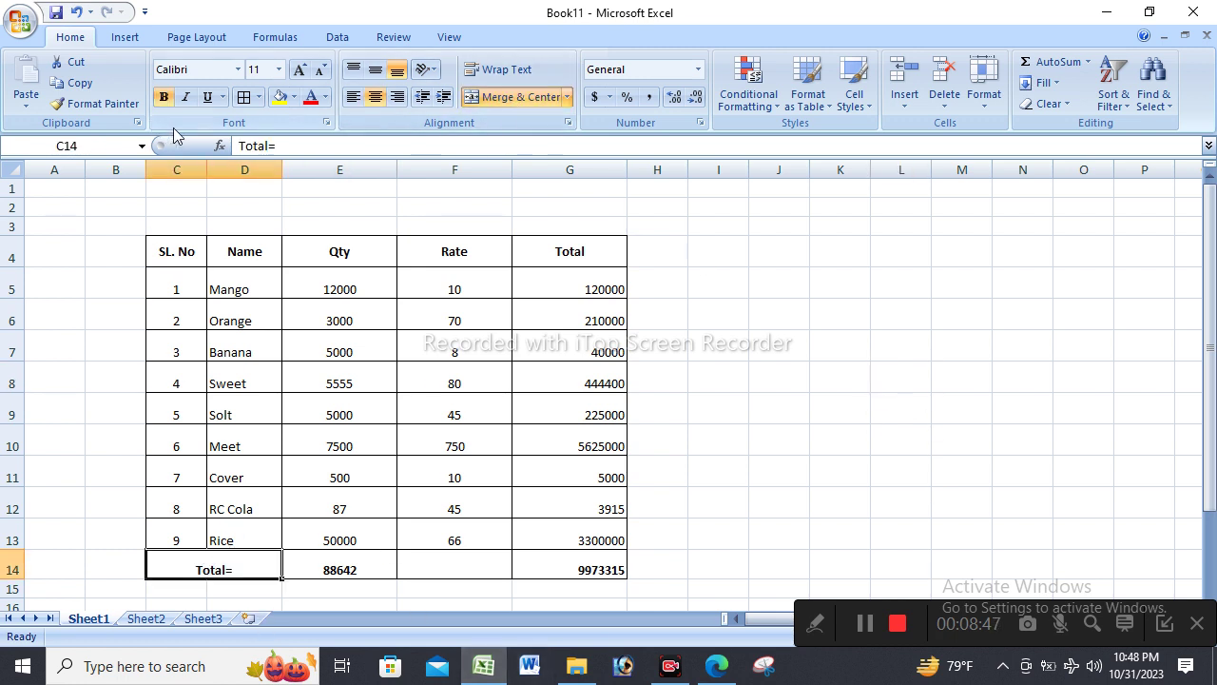
pyautogui.click(978, 377)
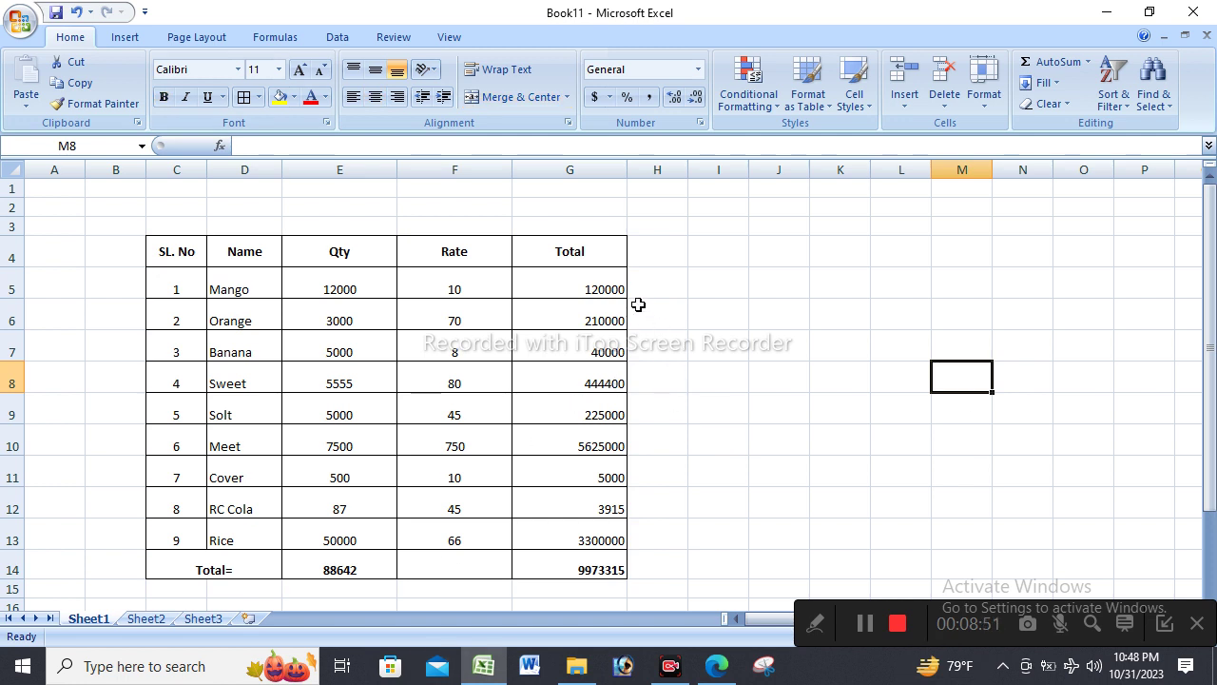
# Enlarge the font of the header row C4:G4 by two size increments.
pyautogui.moveTo(167, 252); pyautogui.dragTo(534, 255)
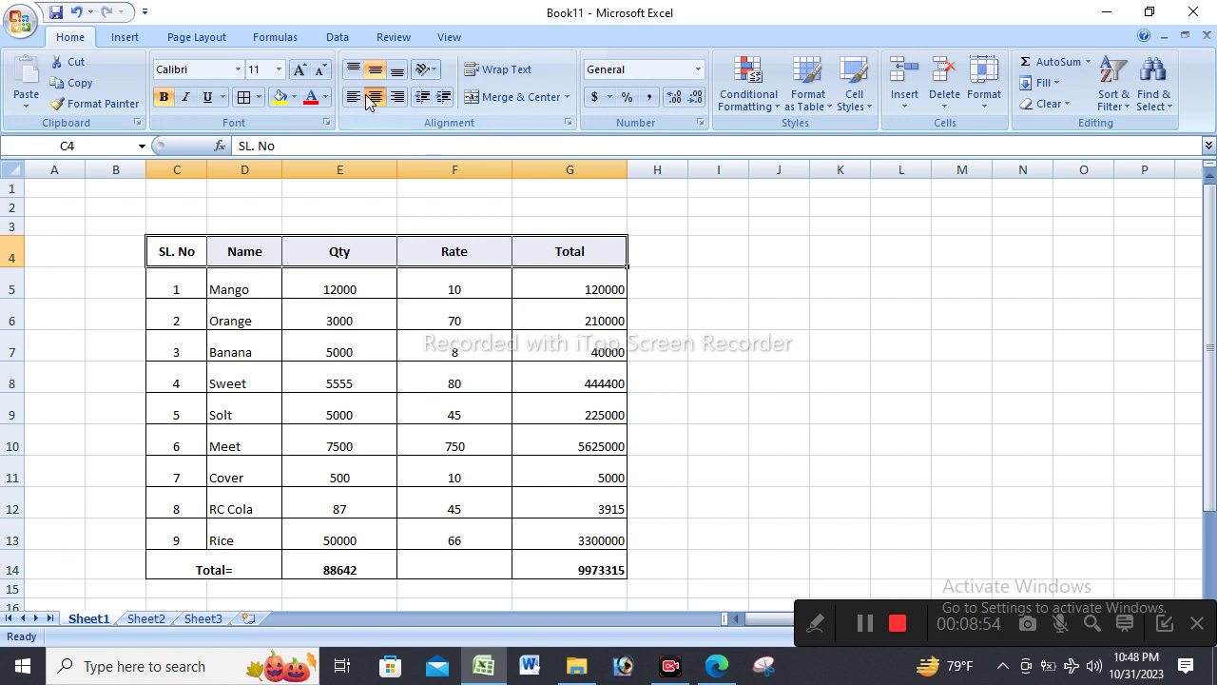
pyautogui.click(299, 70)
pyautogui.click(300, 70)
pyautogui.click(785, 266)
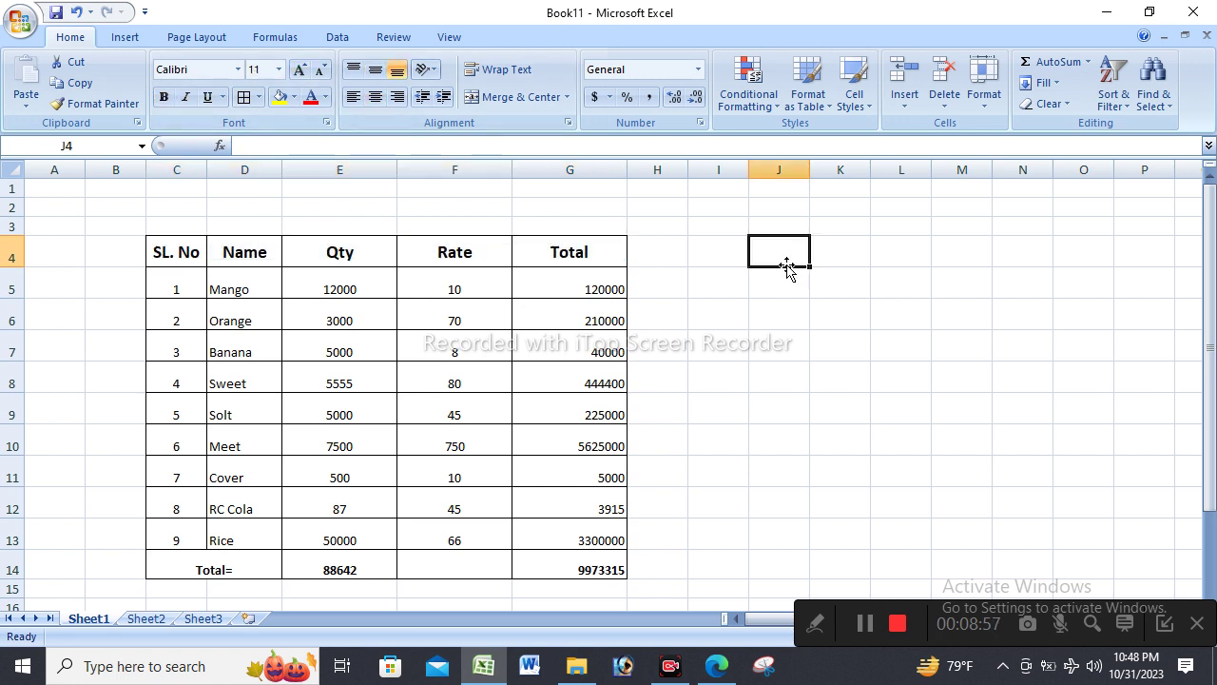